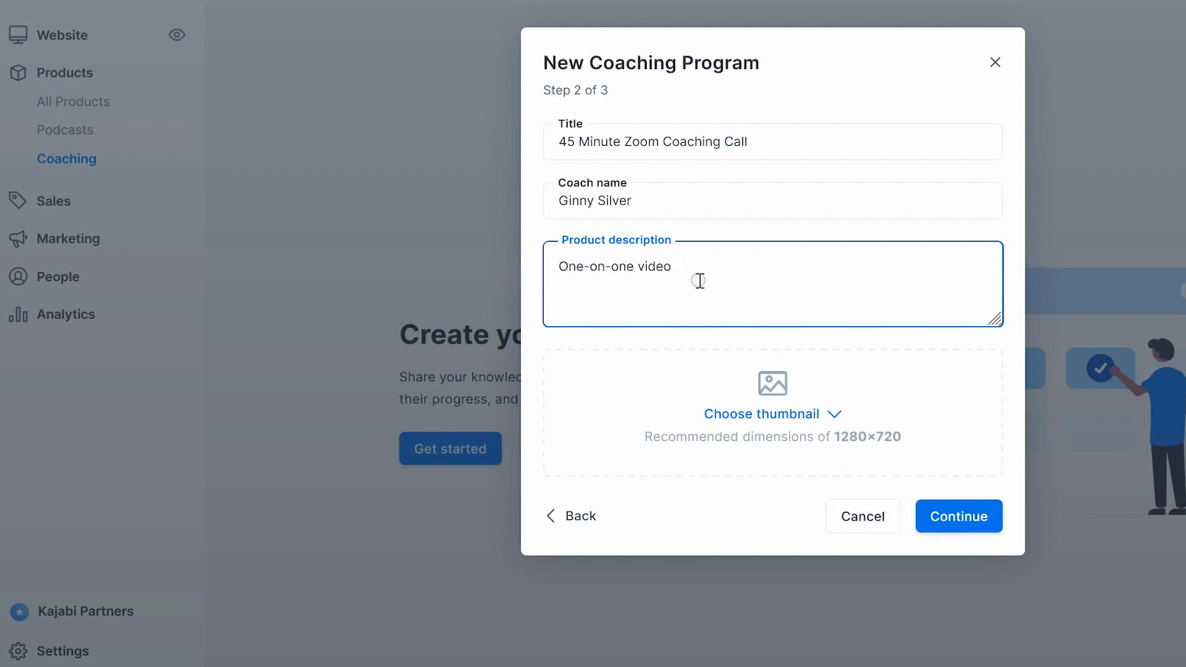
Complete the product description with "coaching call through Zoom for up to 45 minutes to grow your small business." and continue
type("coaching call through Zoom for up to 45 minutes to grow your small business.")
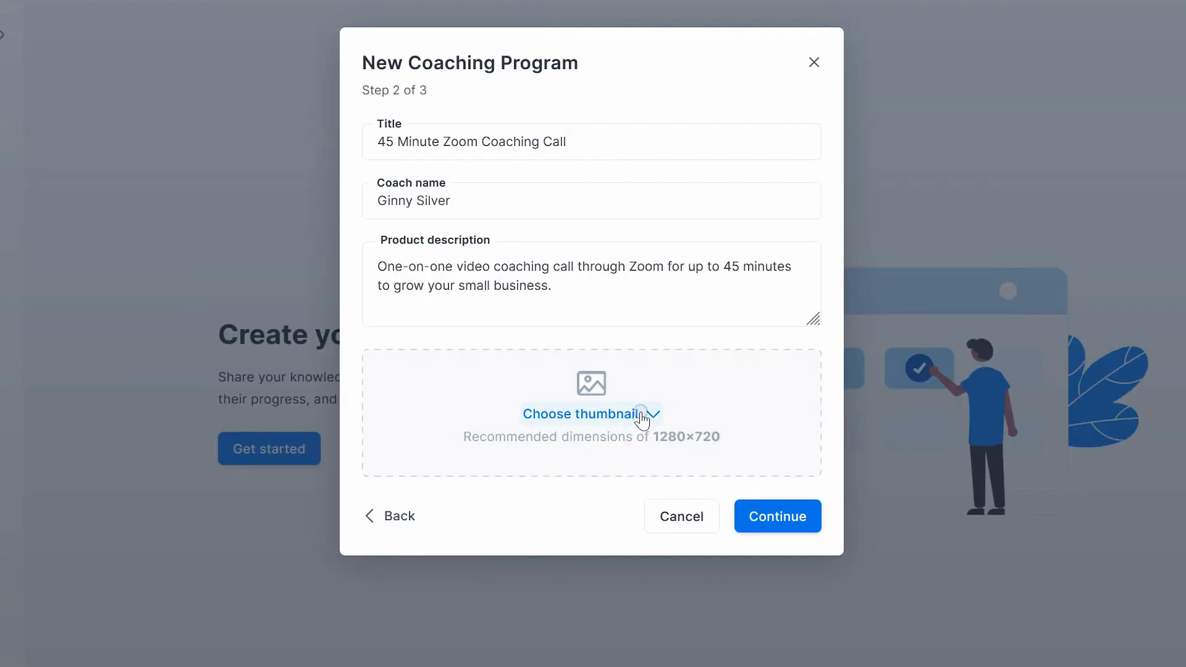
left_click(641, 418)
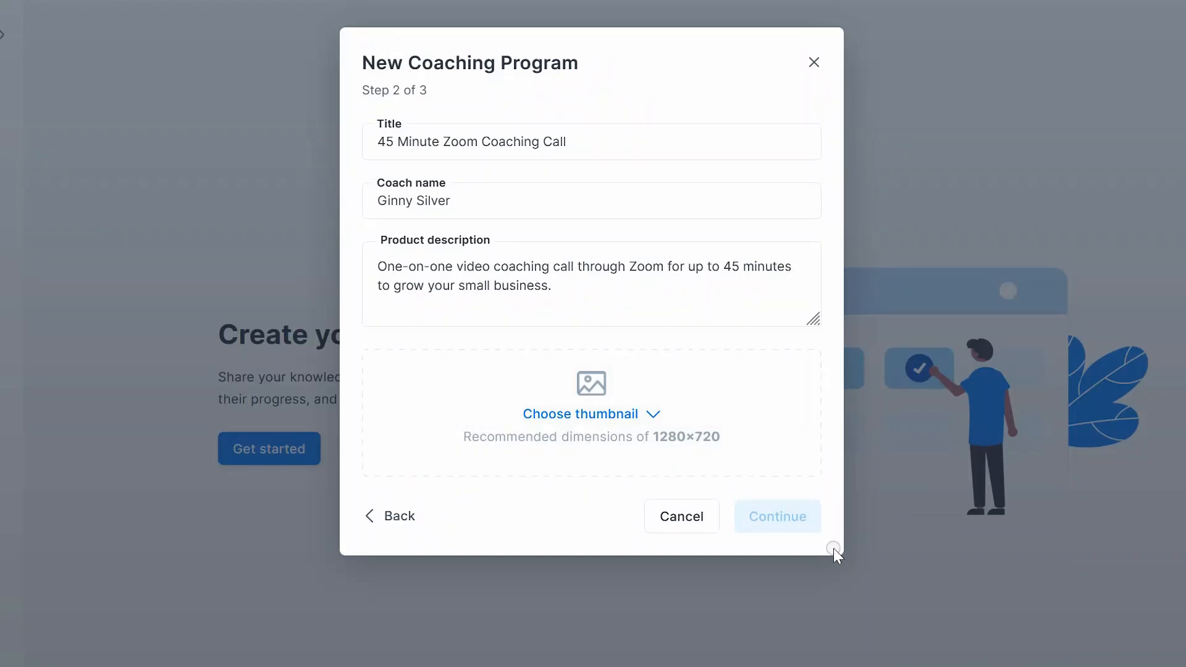
left_click(776, 533)
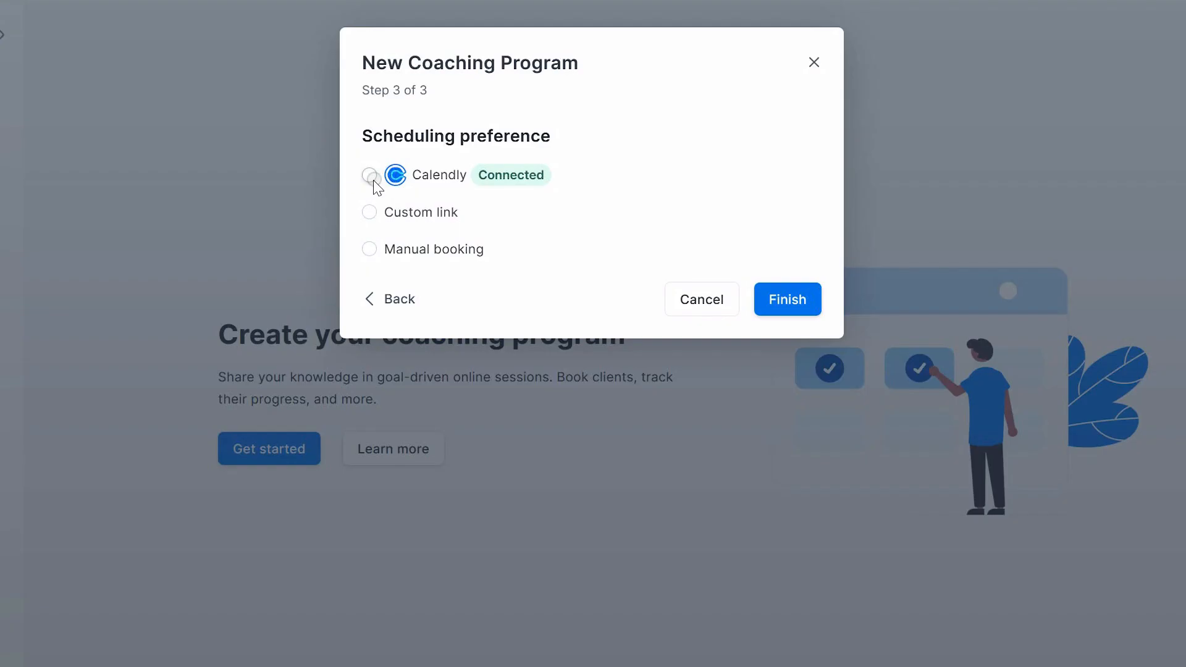
Select Calendly as the coaching program's scheduling preference
left_click(368, 176)
left_click(369, 175)
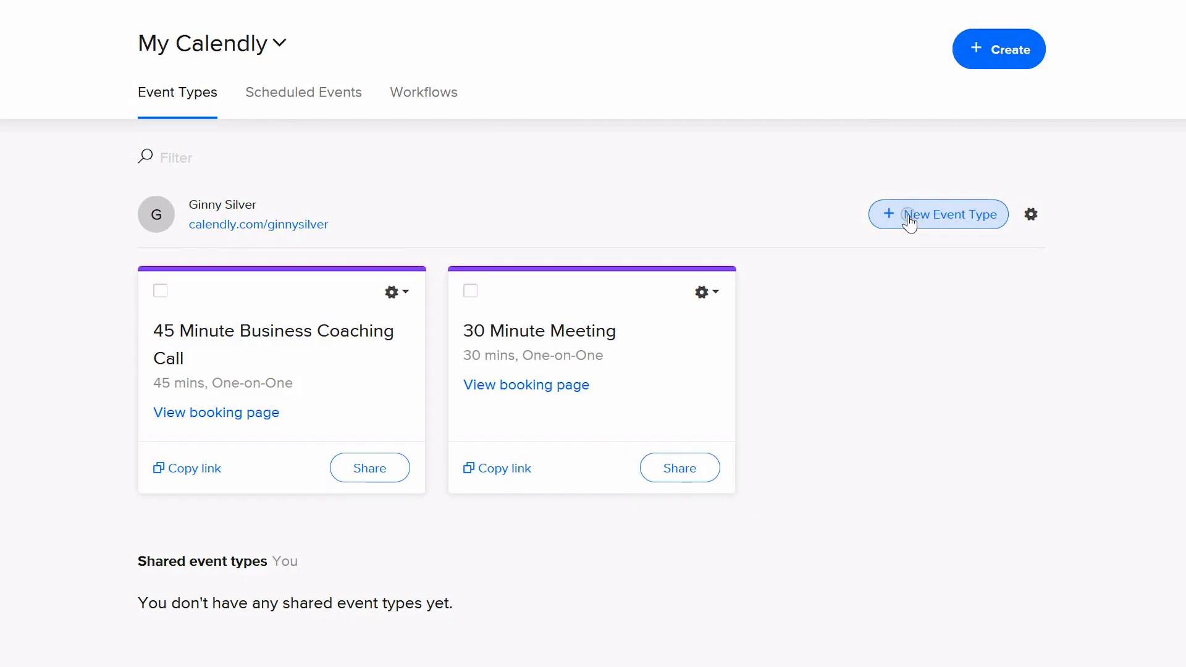
Start a new One-on-One event type in Calendly and name it "45 MInute Coaching Call"
left_click(908, 215)
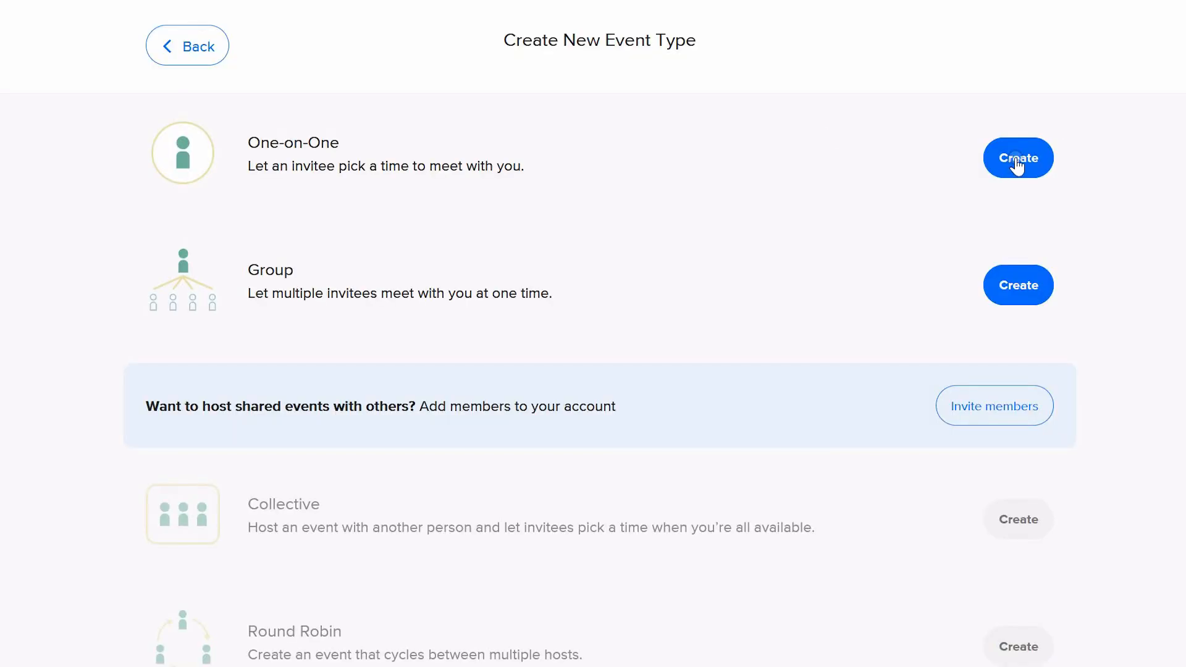
left_click(1016, 162)
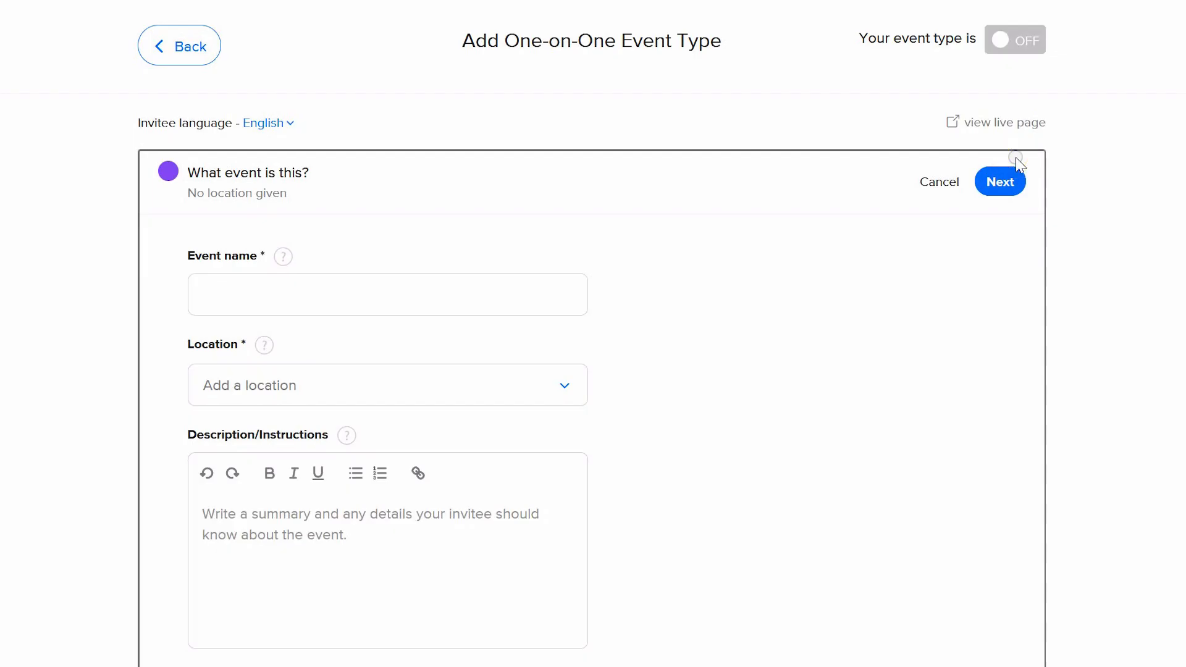
left_click(337, 294)
type("45 MInute Coaching Call")
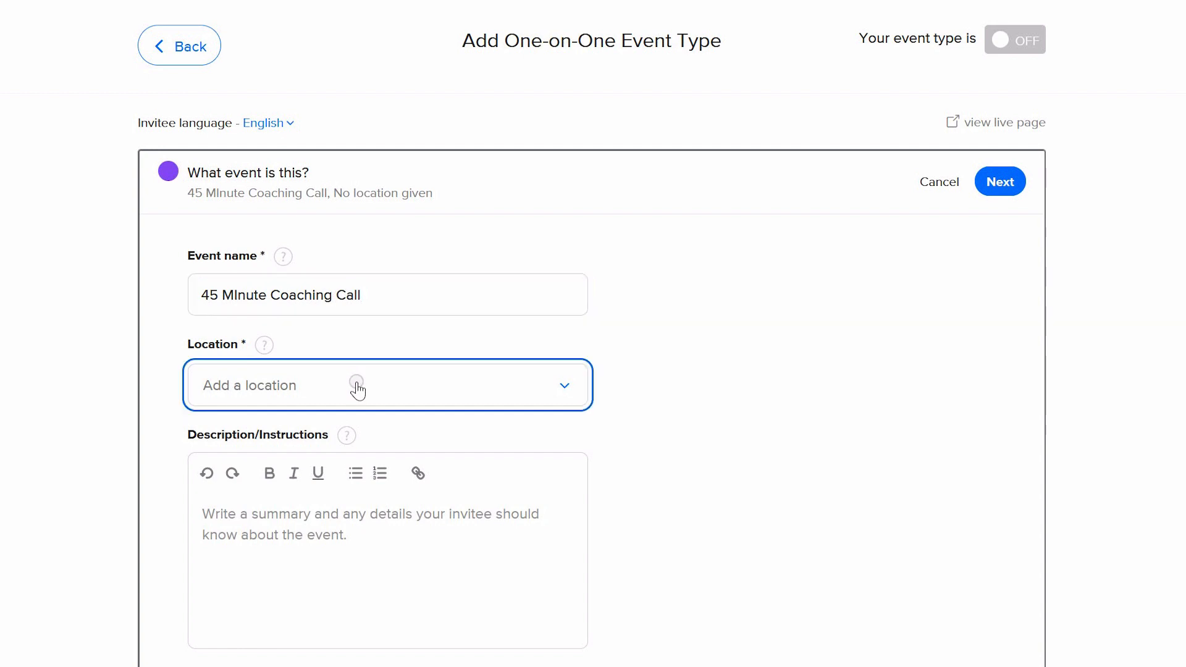
Set the event's location to Zoom and continue to the booking settings
left_click(357, 386)
left_click(358, 580)
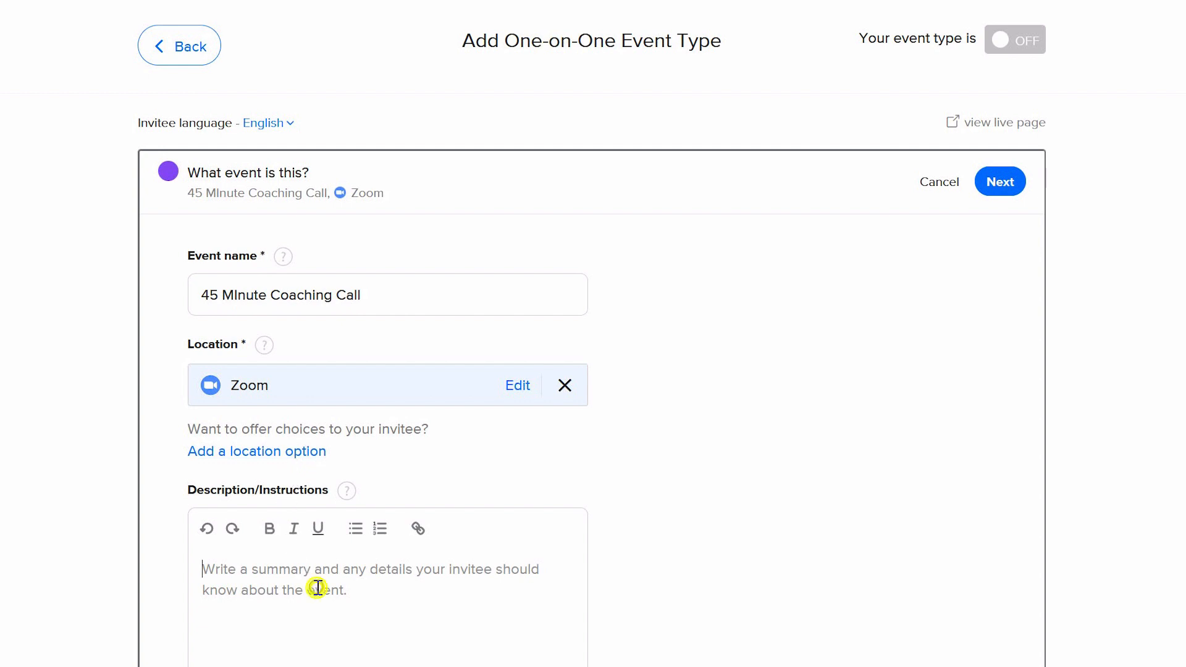
scroll(593, 333, "down", 5)
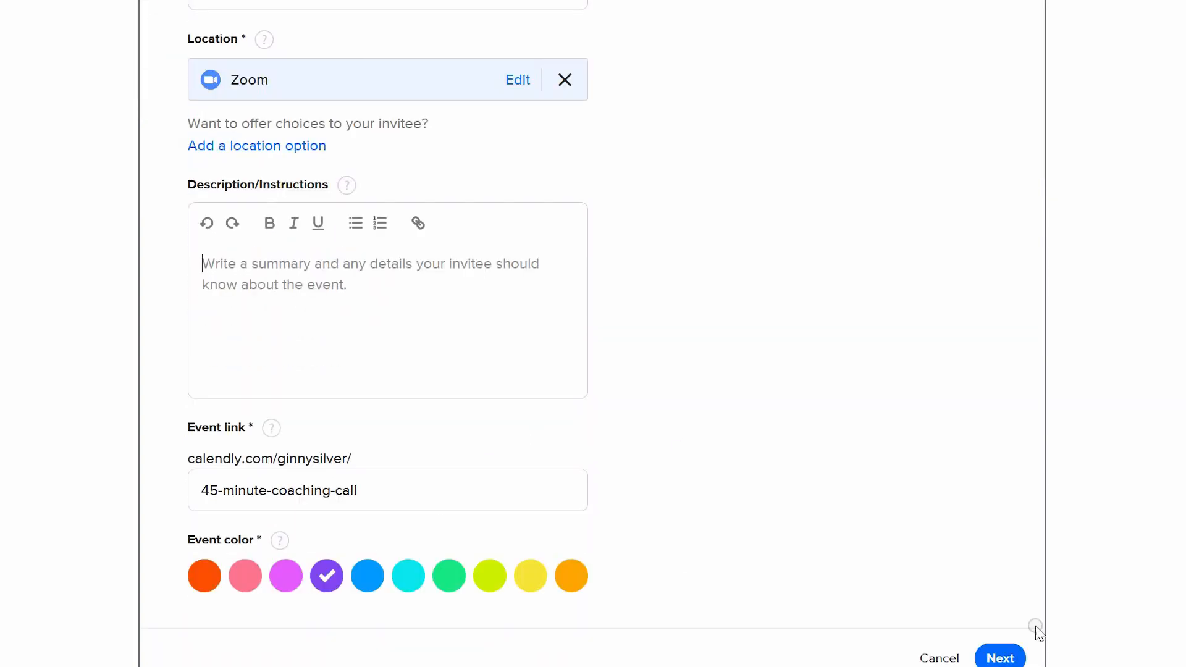
left_click(999, 656)
Switch the event's availability from an existing schedule to custom hours
left_click(352, 314)
left_click(302, 467)
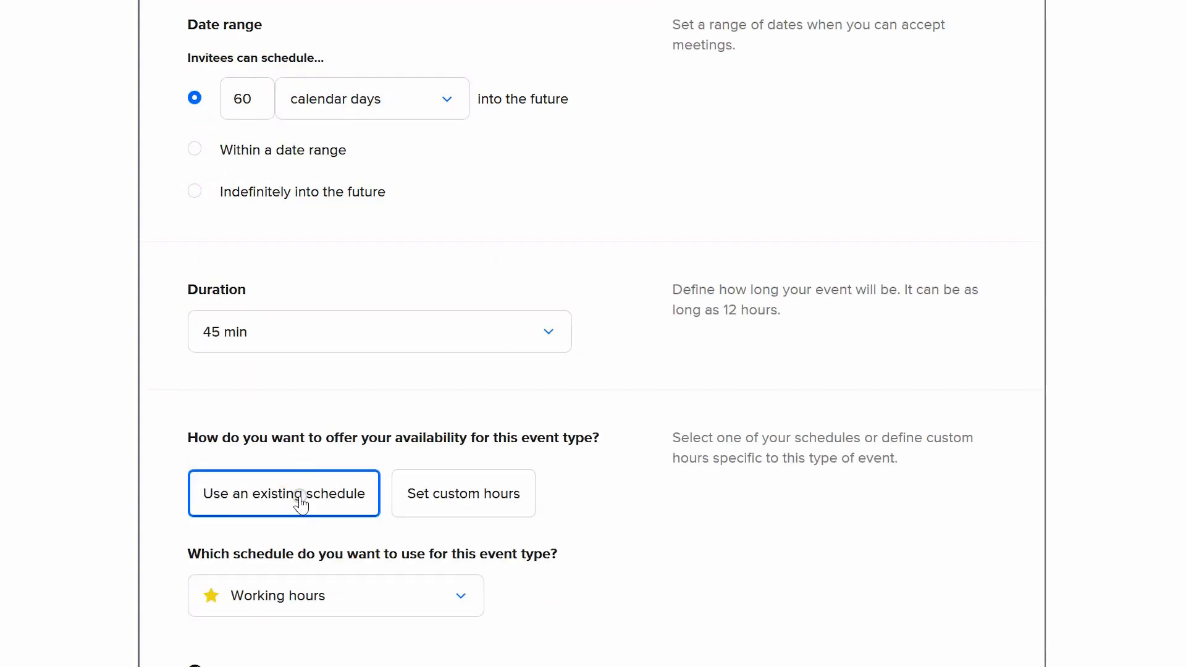
scroll(771, 528, "down", 3)
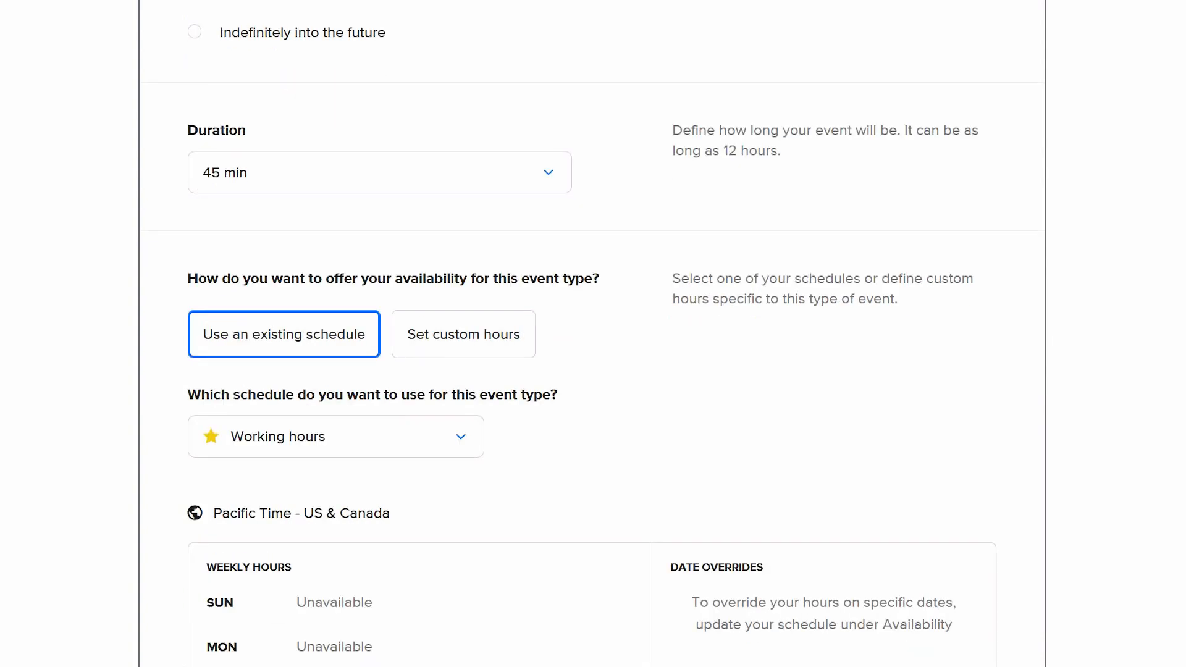
scroll(307, 349, "down", 3)
left_click(463, 274)
left_click(463, 273)
left_click(483, 175)
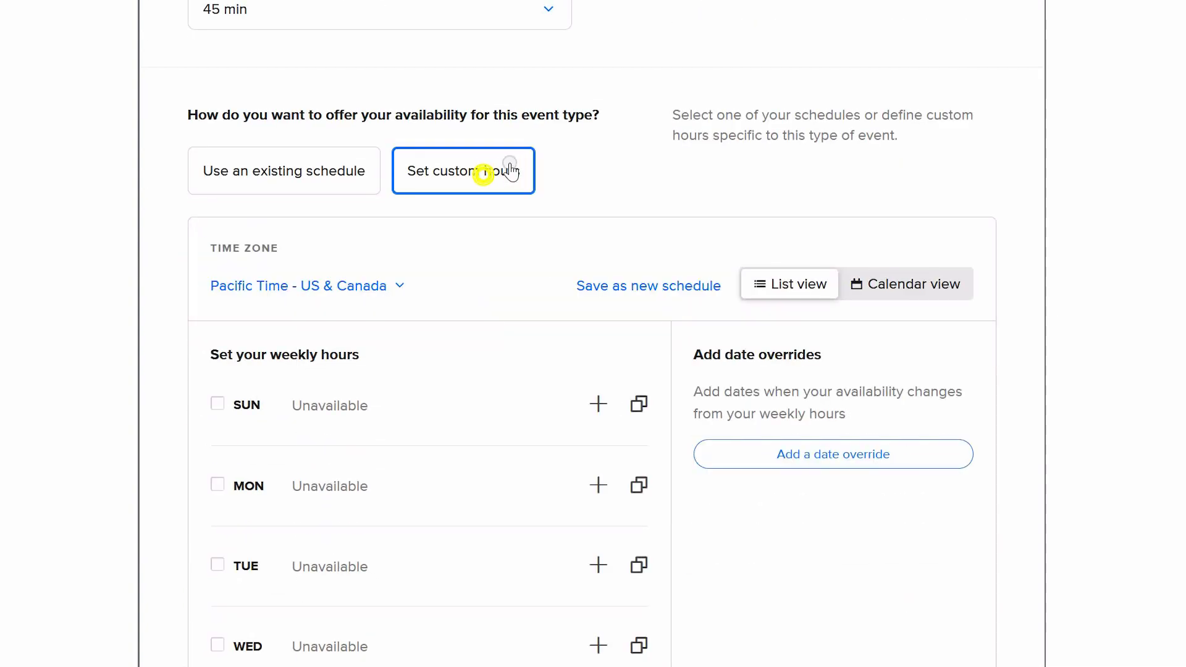
Enable a buffer after the event and set it to 30 min
scroll(786, 455, "down", 5)
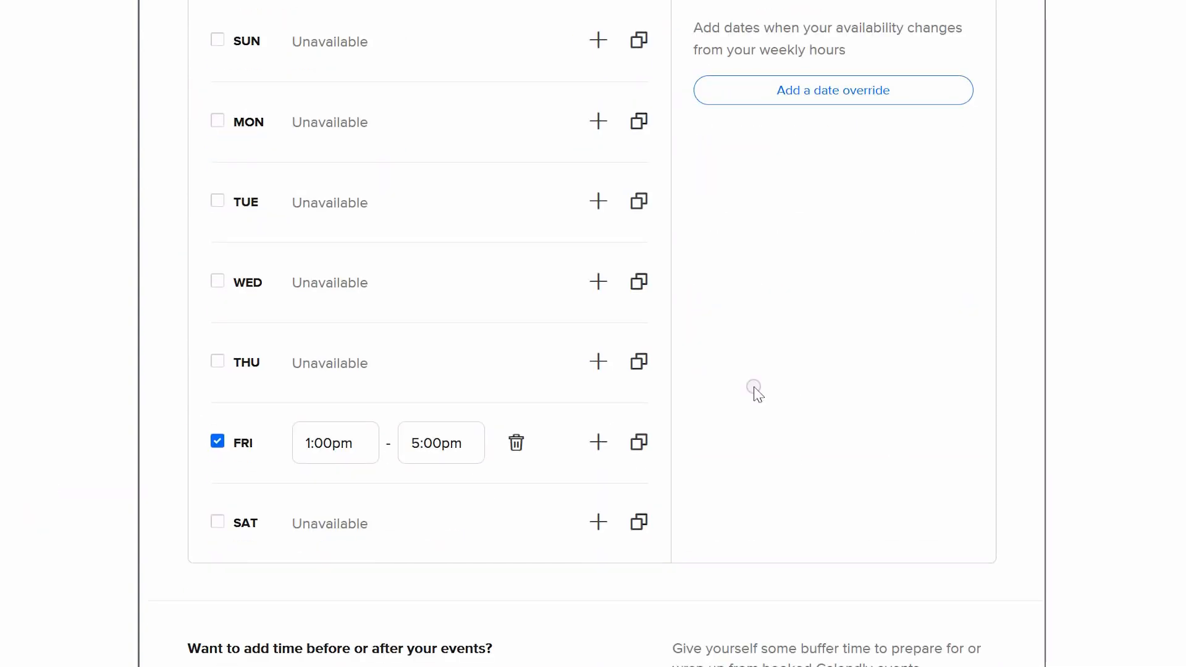
scroll(1181, 313, "down", 5)
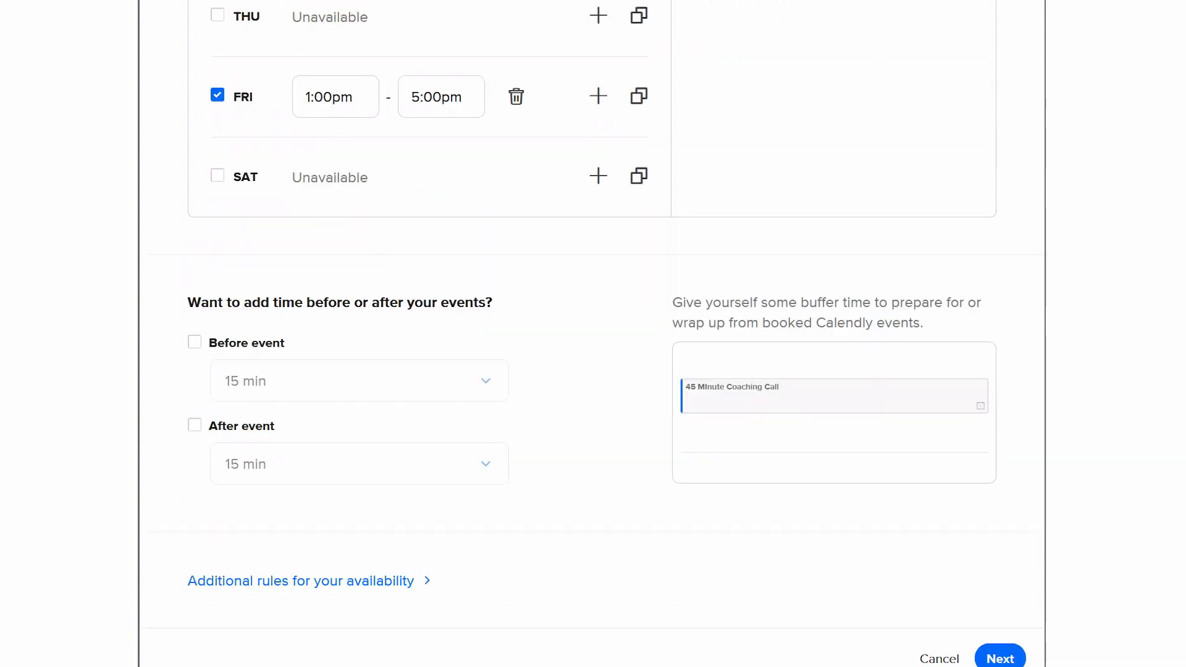
left_click(194, 424)
left_click(290, 476)
left_click(333, 464)
left_click(333, 464)
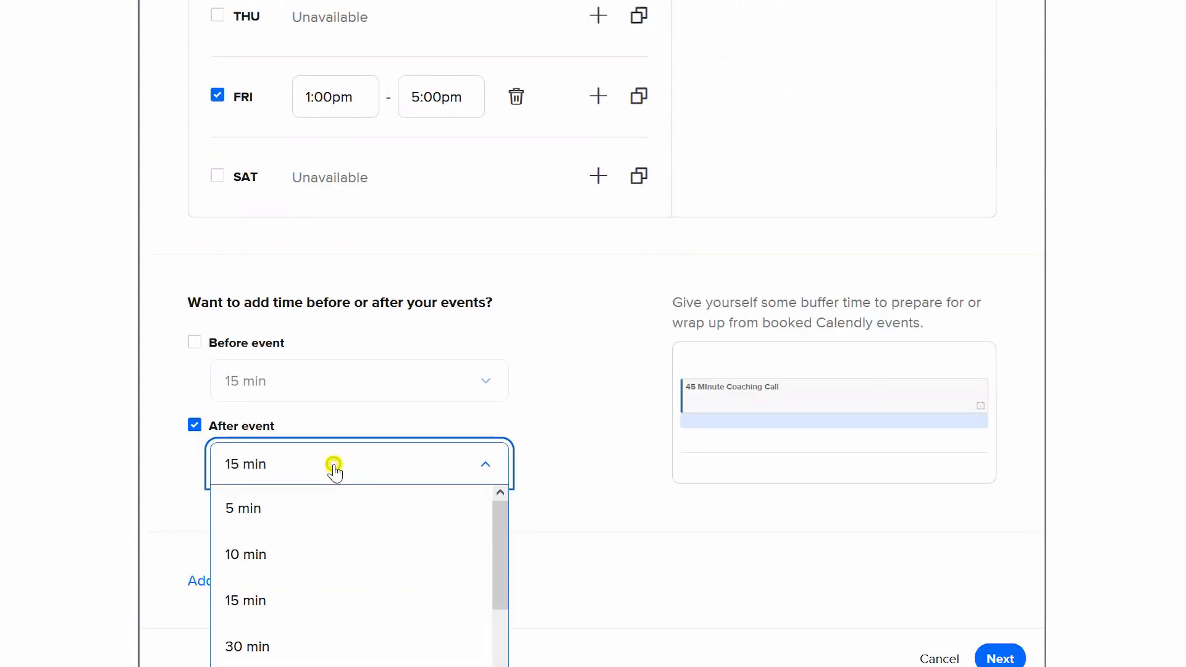
left_click(262, 636)
Open the additional availability rules, set the minimum scheduling notice to 24 hours, and save the booking settings
left_click(389, 579)
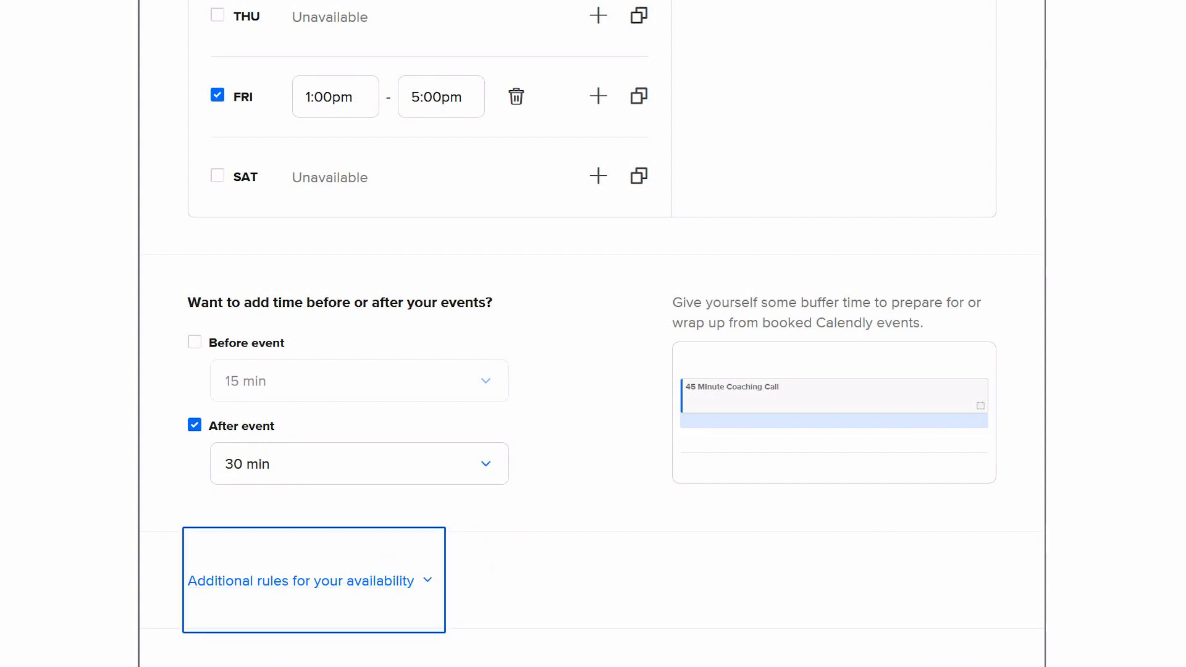
scroll(389, 579, "down", 5)
scroll(593, 334, "down", 3)
left_click(352, 402)
left_click(497, 344)
left_click_drag(228, 403, 111, 389)
type("24")
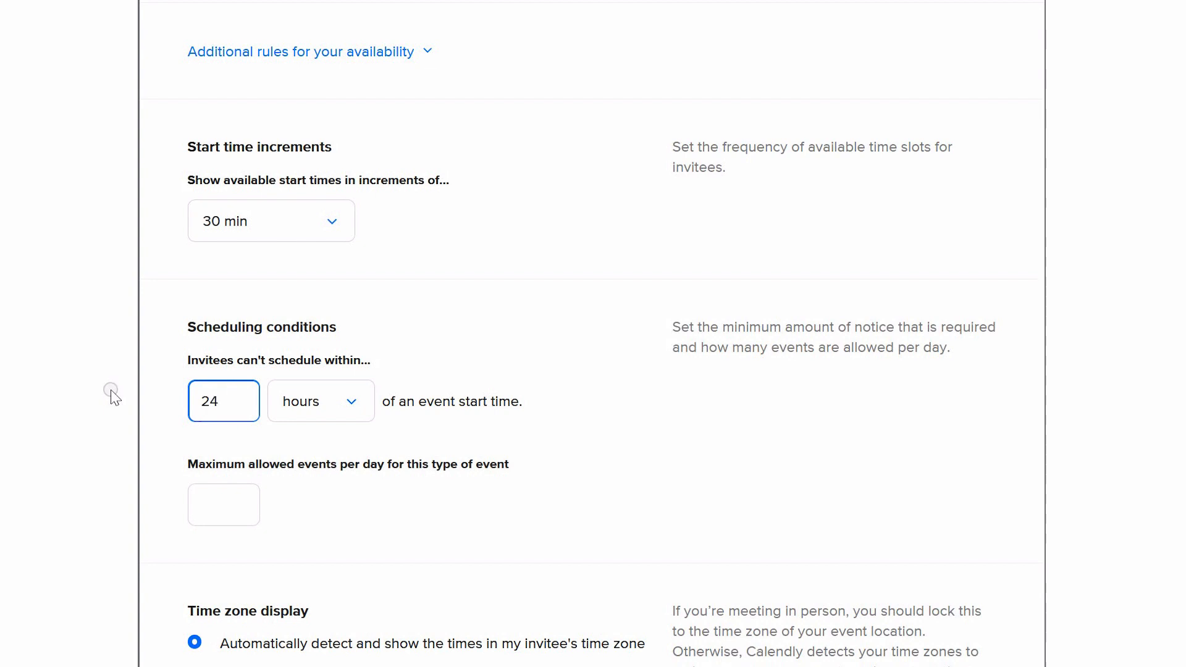
left_click(341, 518)
scroll(593, 334, "down", 4)
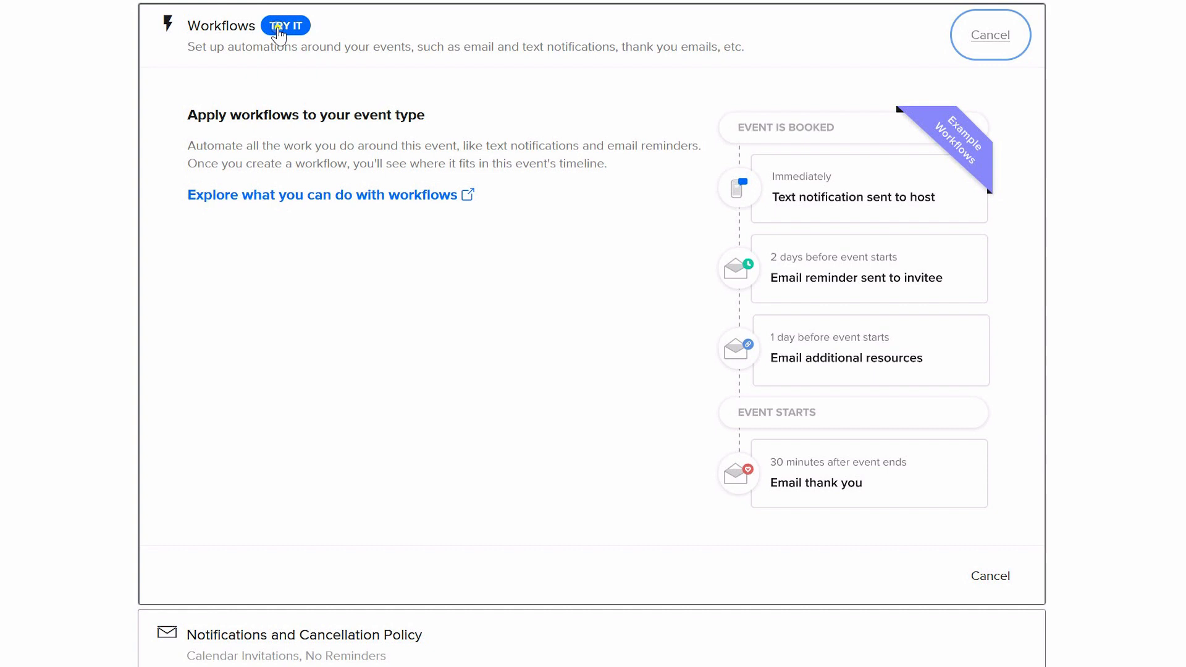
left_click(278, 24)
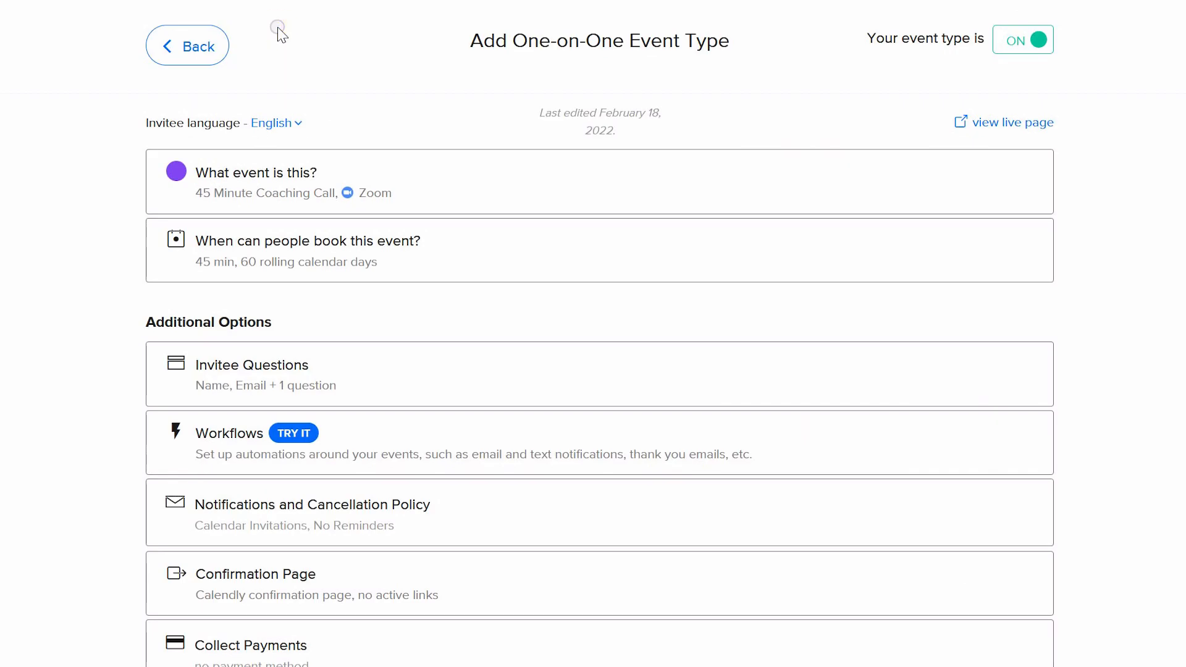
Open the Workflows option and explore what workflows can automate
left_click(299, 433)
scroll(746, 492, "down", 5)
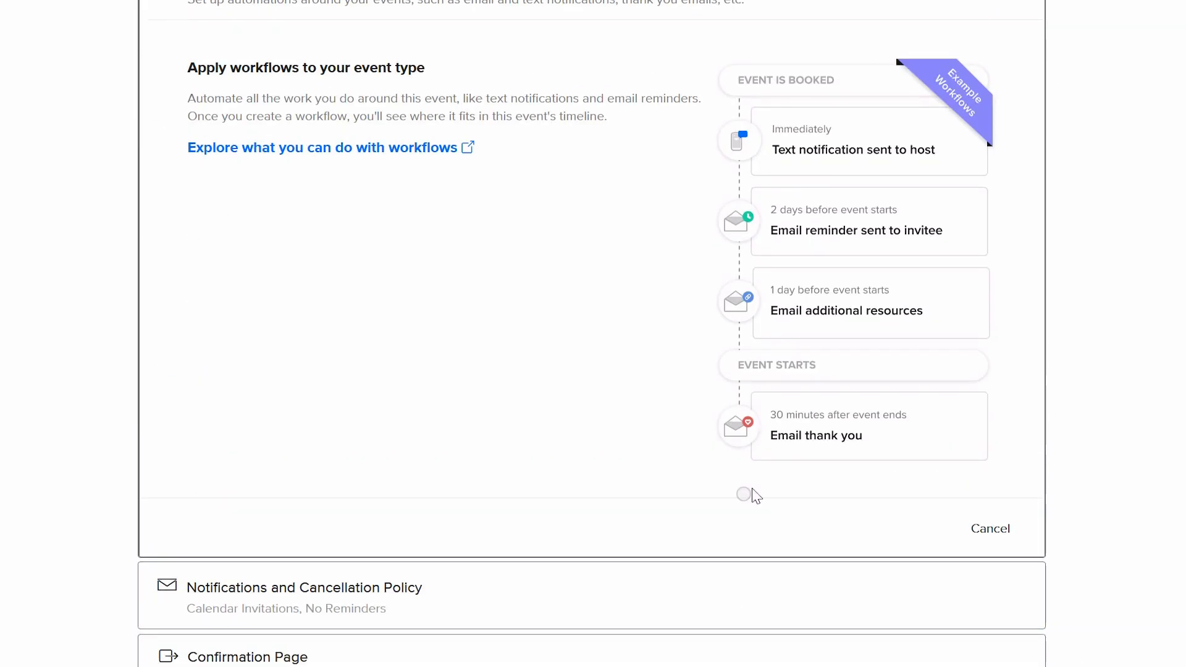
left_click(410, 148)
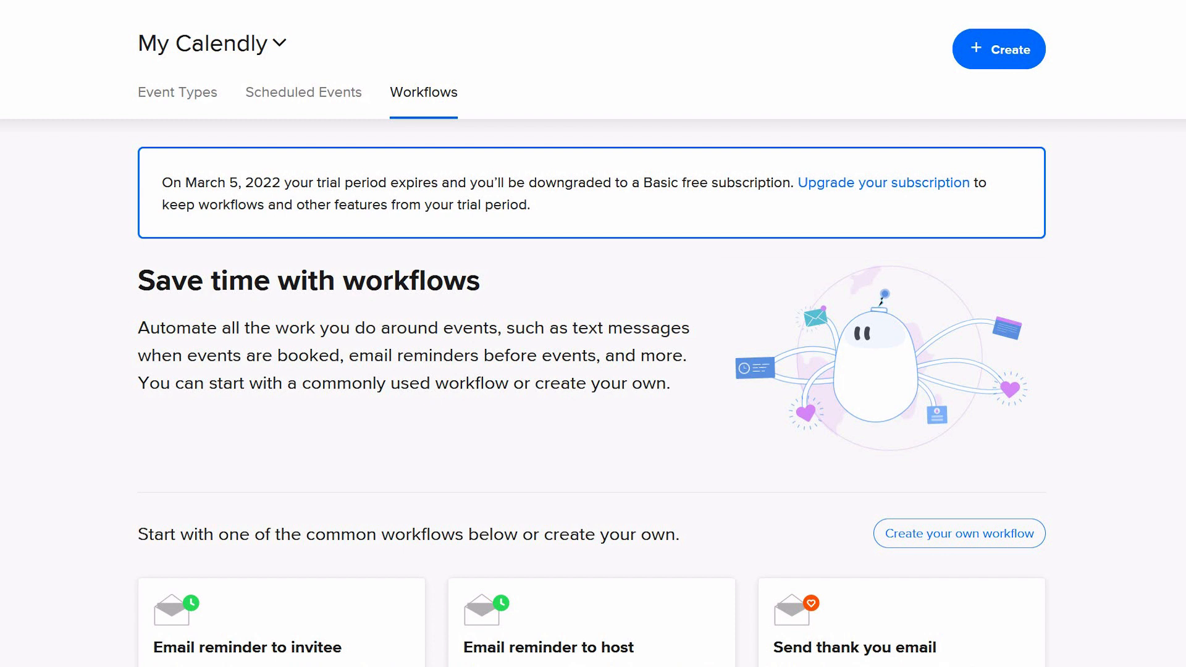
scroll(593, 333, "down", 3)
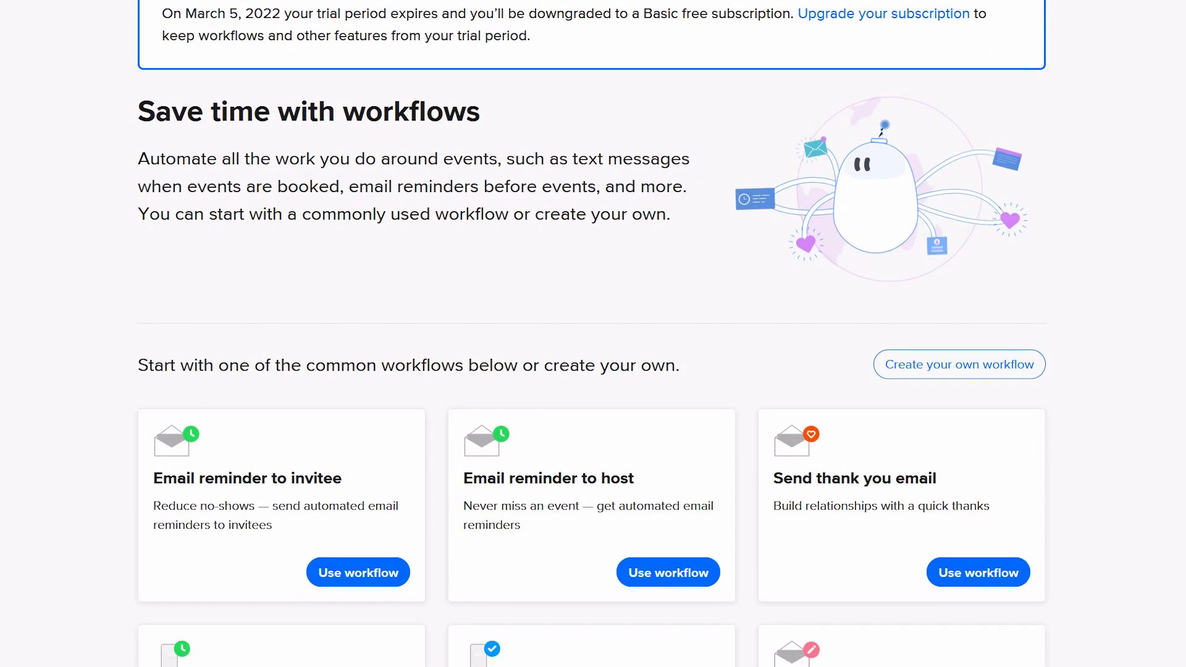
scroll(593, 333, "down", 4)
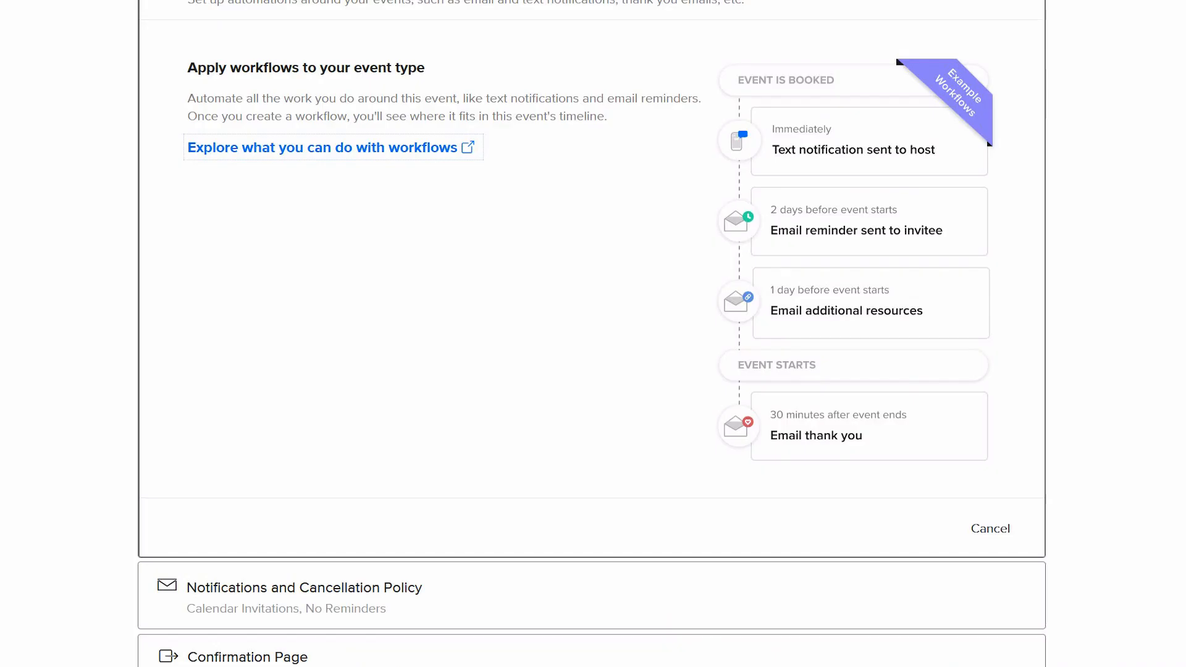
Open Notifications and Cancellation Policy and turn on Email Reminders and Text Reminders
scroll(593, 333, "down", 1)
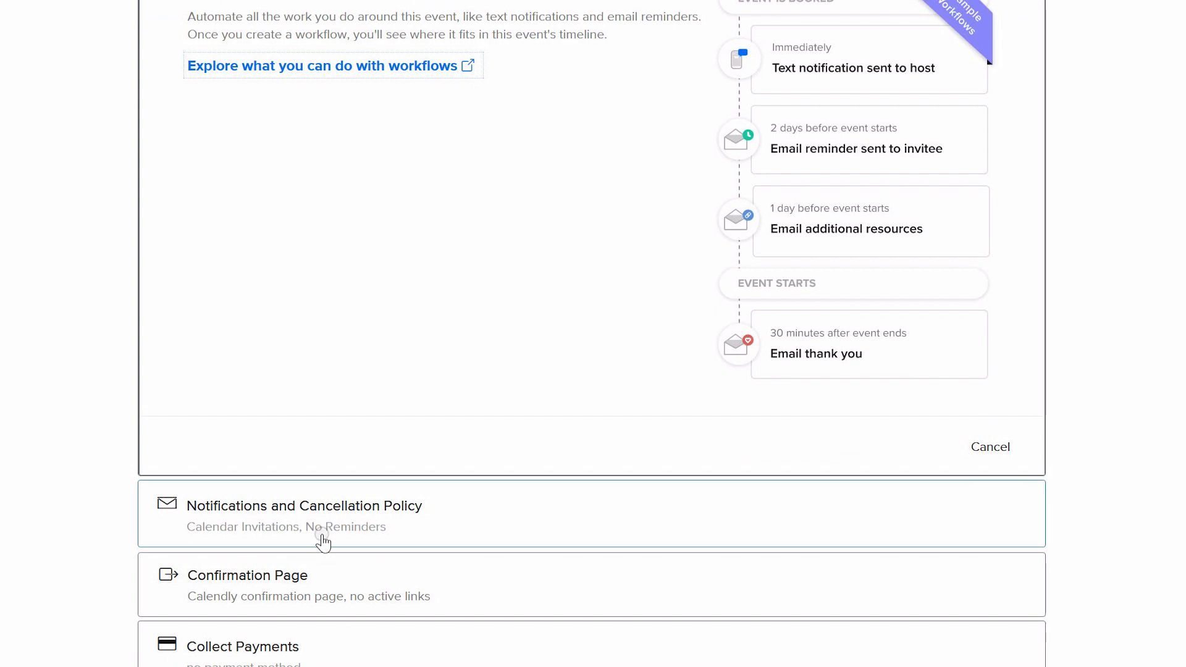
left_click(321, 511)
scroll(691, 334, "down", 2)
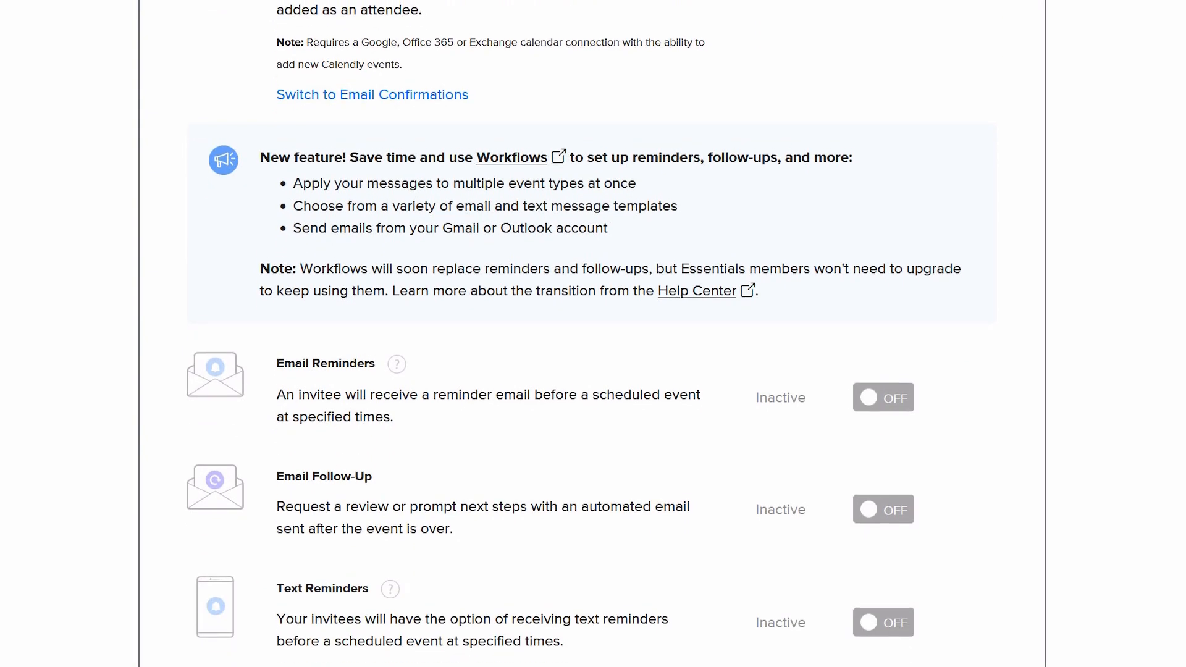
scroll(885, 116, "down", 3)
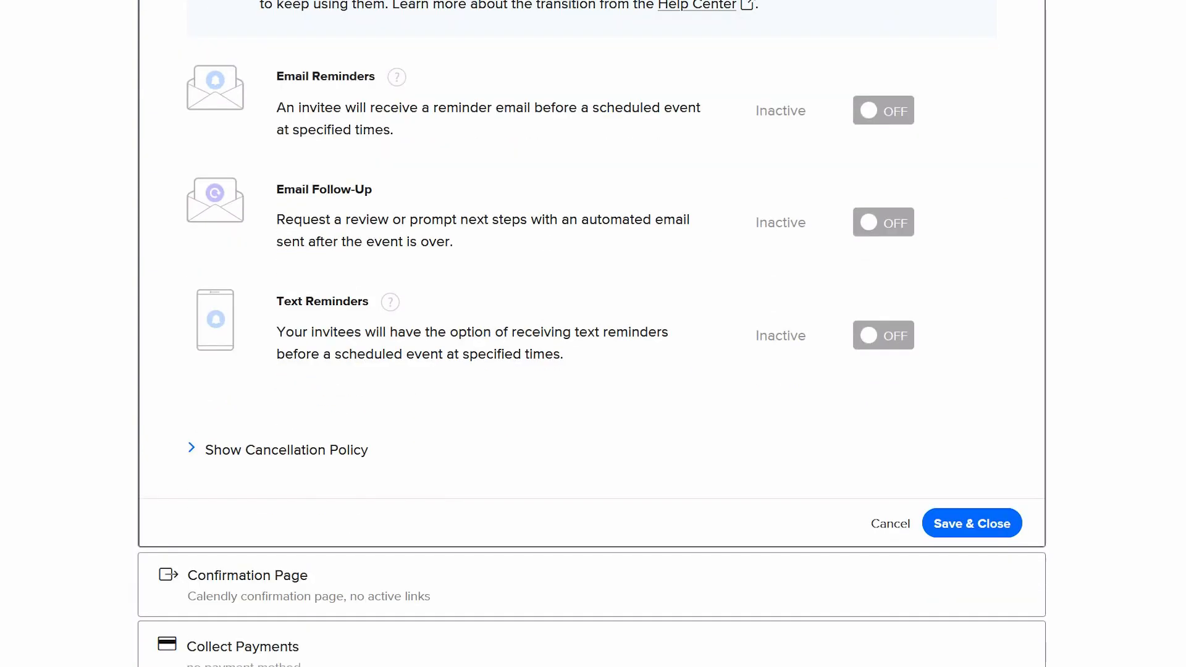
left_click(886, 115)
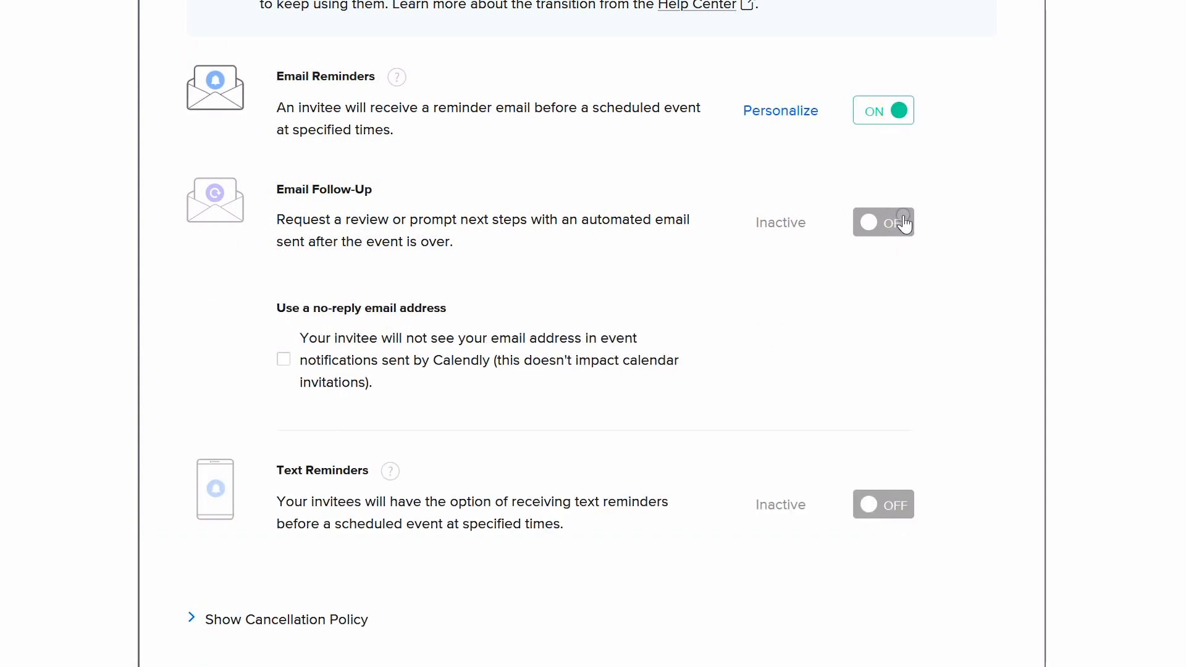
left_click(892, 506)
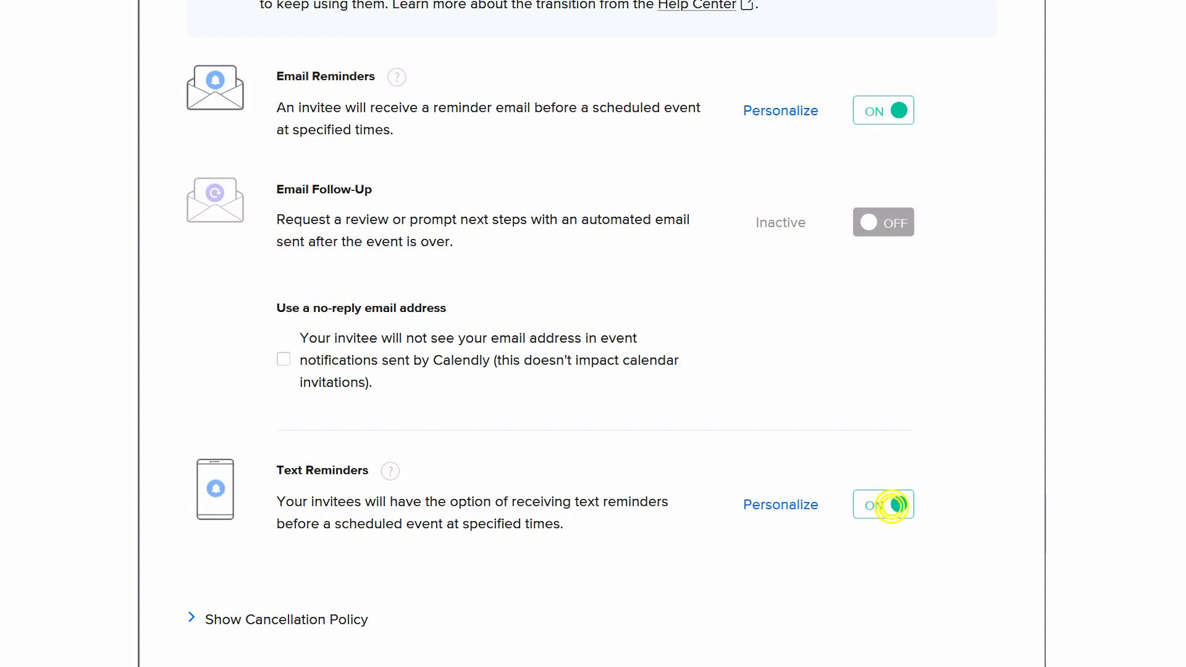
Review the text reminder message, then save and close the notification settings
scroll(895, 503, "down", 3)
left_click(780, 335)
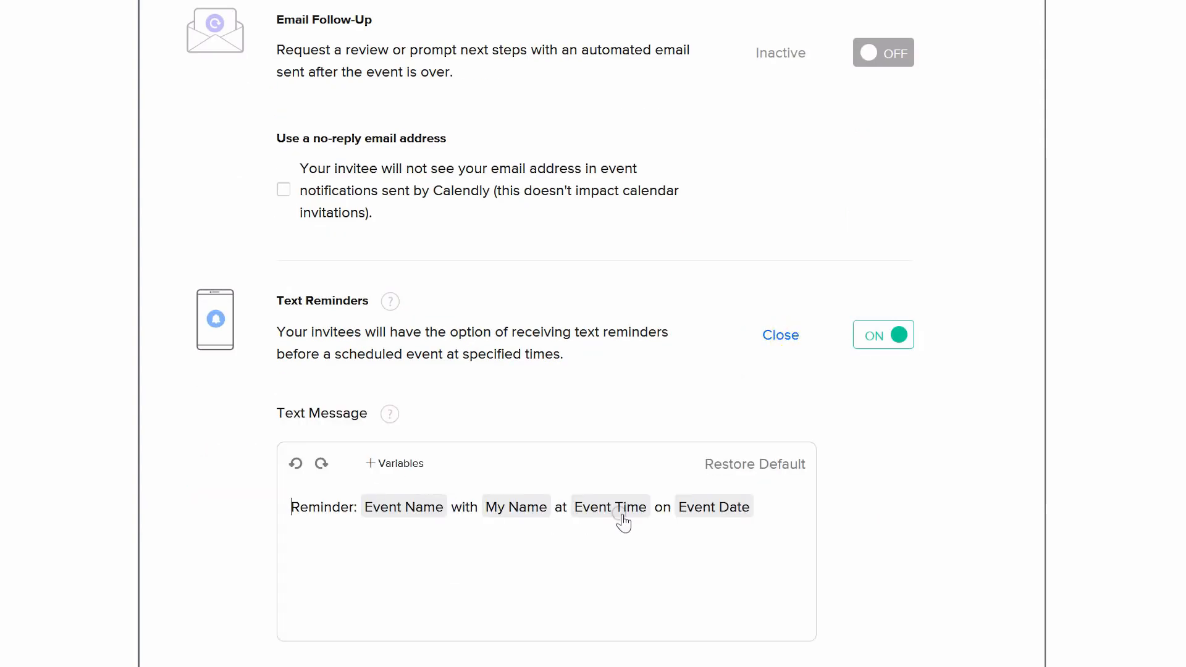
scroll(895, 469, "down", 7)
left_click(973, 523)
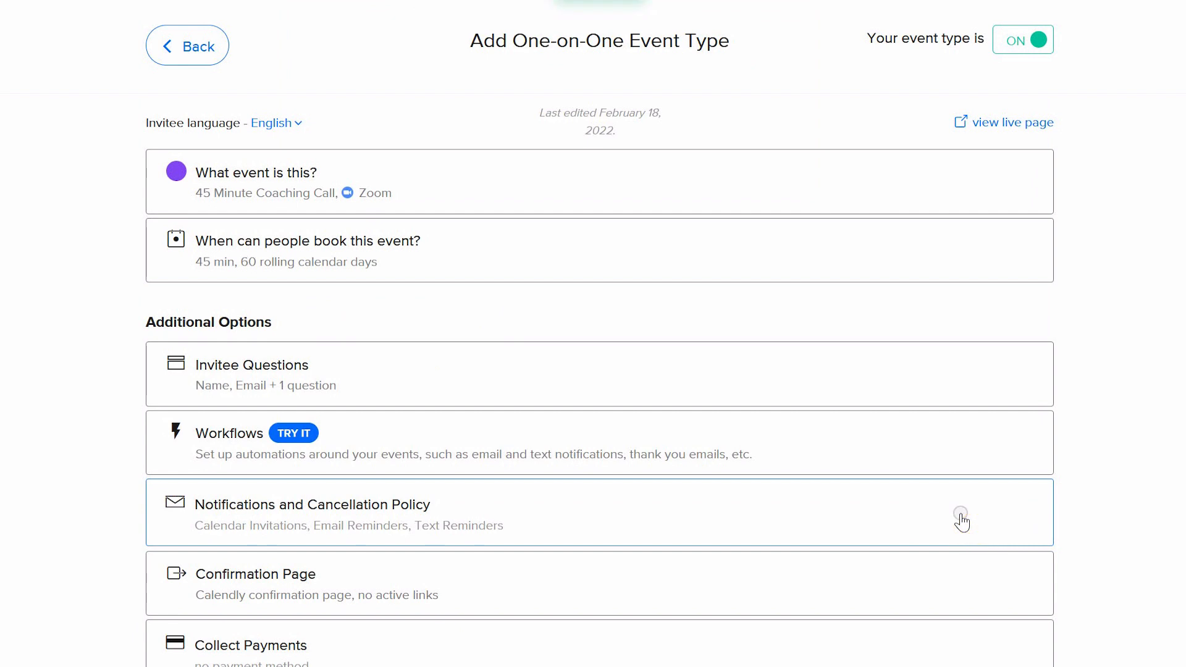
Open the Confirmation Page options and review the confirmation settings
left_click(369, 592)
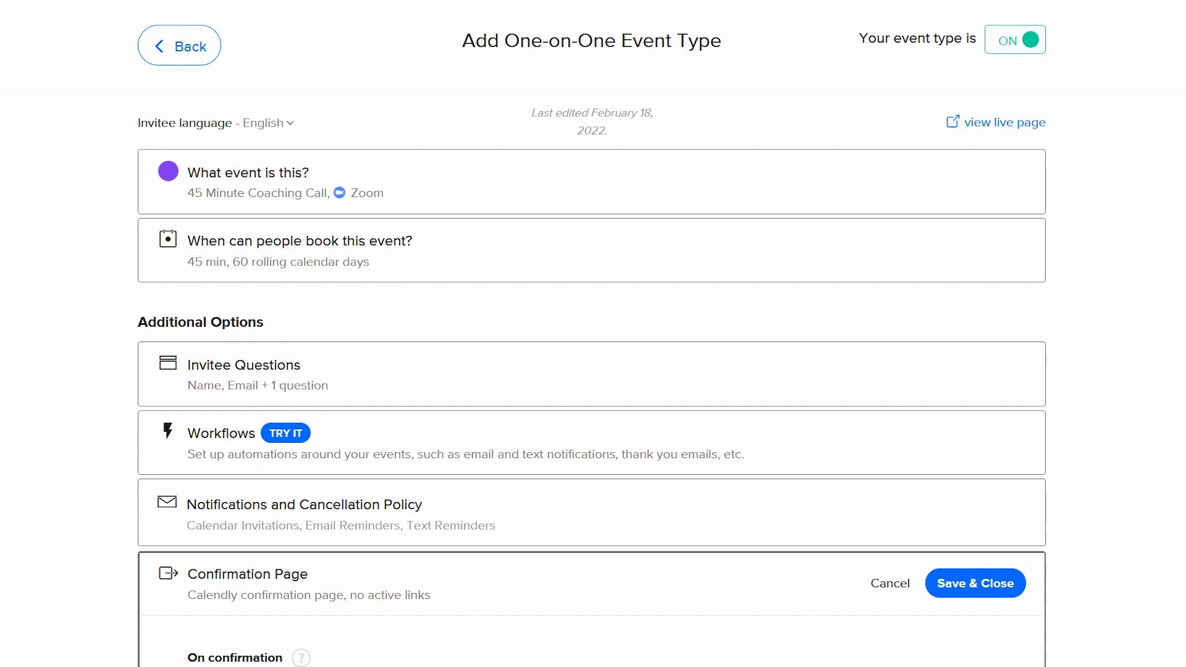
scroll(591, 333, "down", 4)
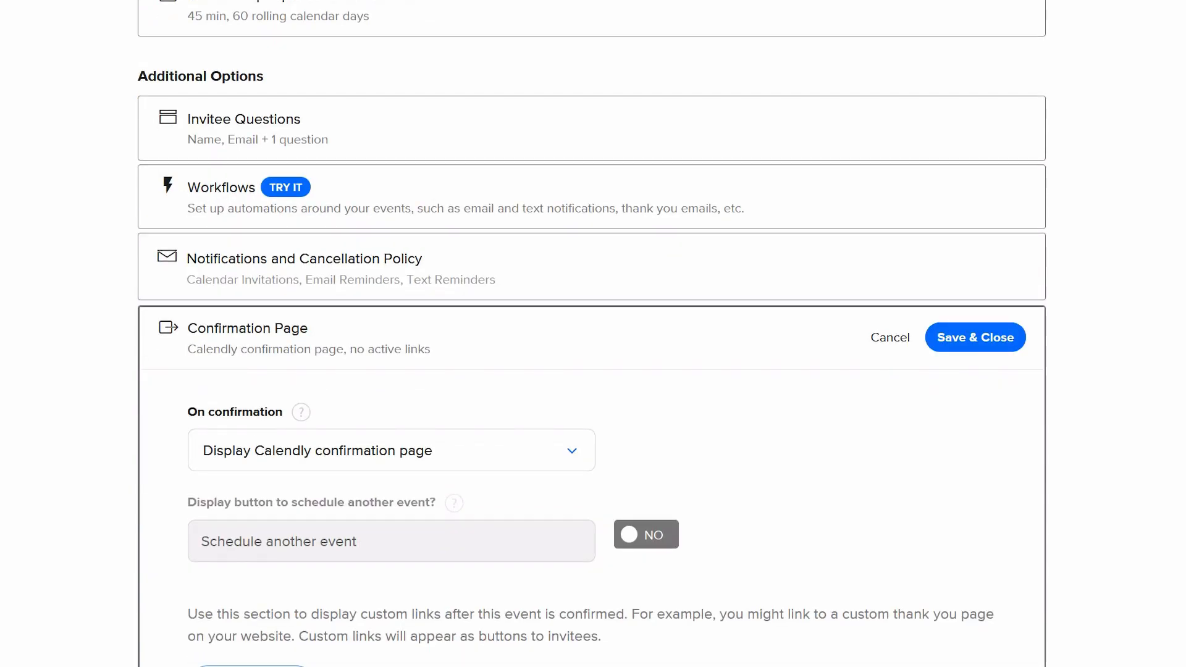
scroll(591, 333, "down", 3)
left_click(251, 639)
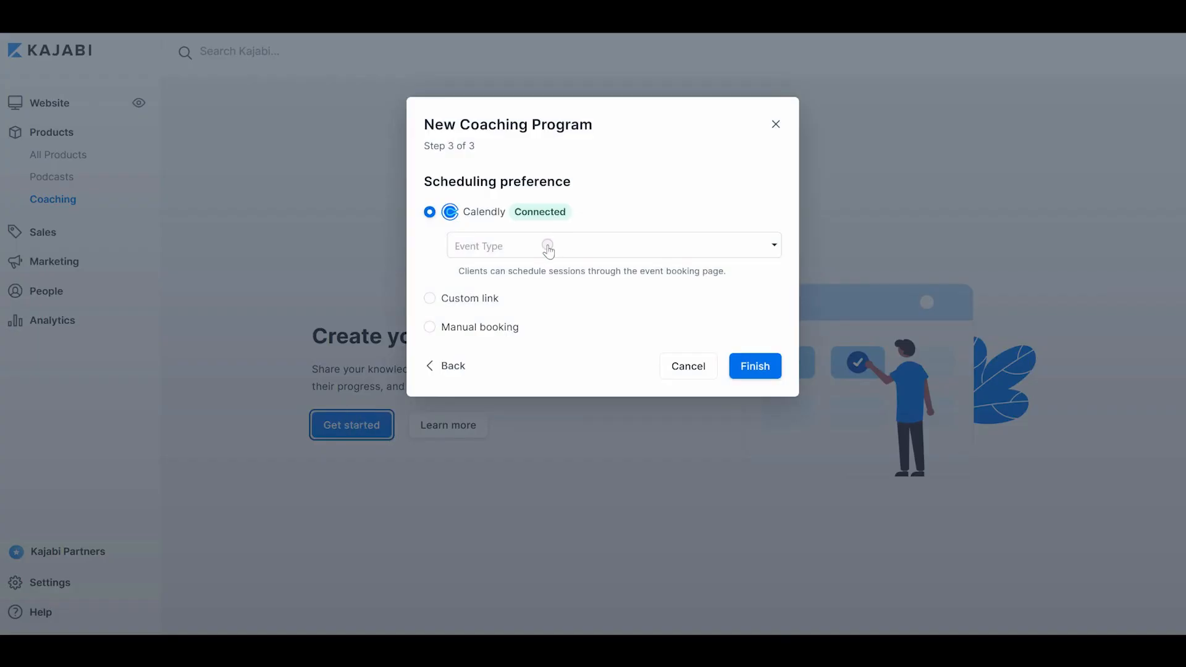
Back in the coaching program dialog, choose the 45 Minute Coaching Call Calendly event type
left_click(544, 246)
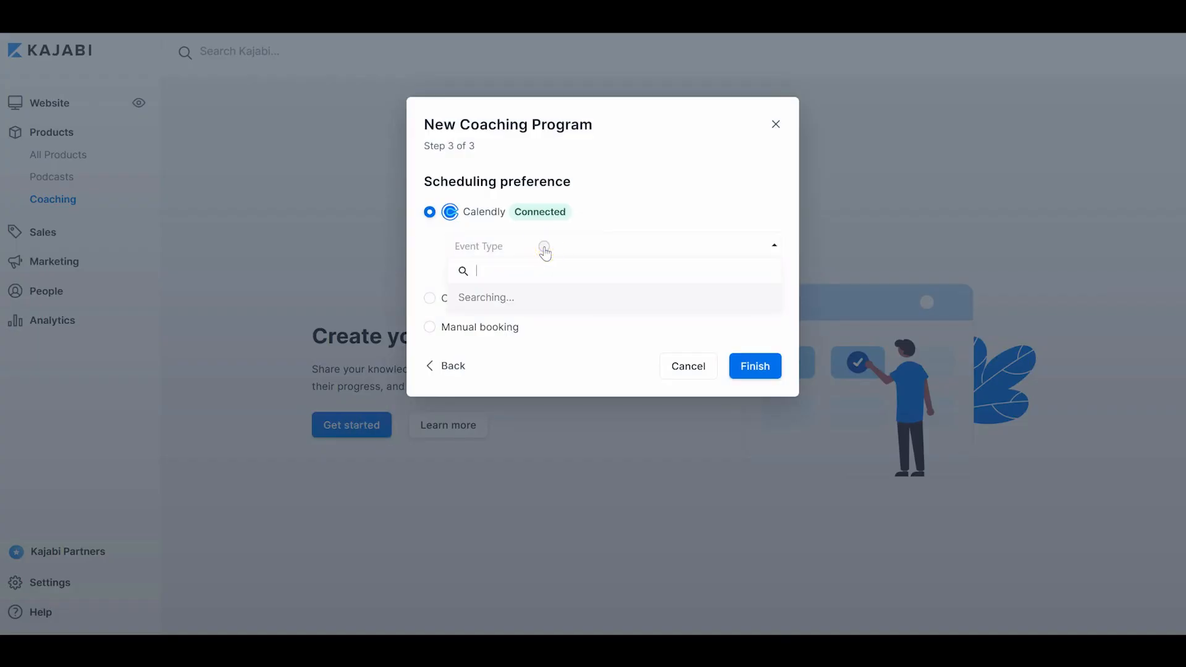
left_click(550, 315)
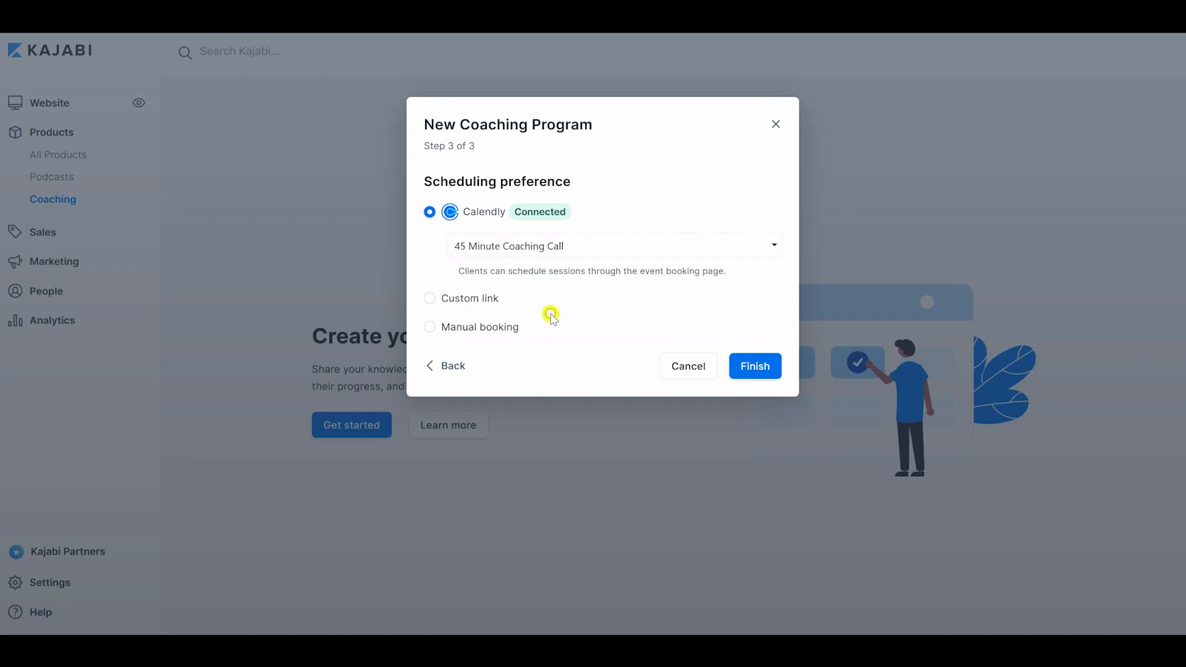
Finish creating the coaching program
left_click(752, 367)
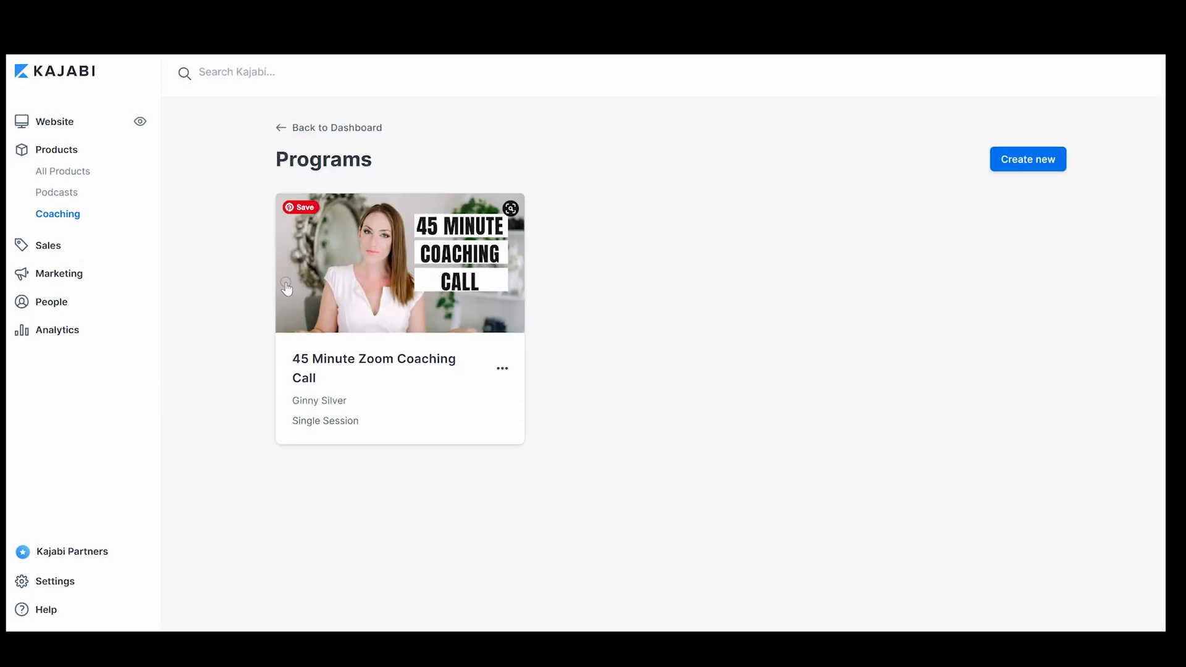
Start a new offer titled 45 Minute Coaching Call and add the 45 Minute Zoom Coaching Call product to it
left_click(44, 246)
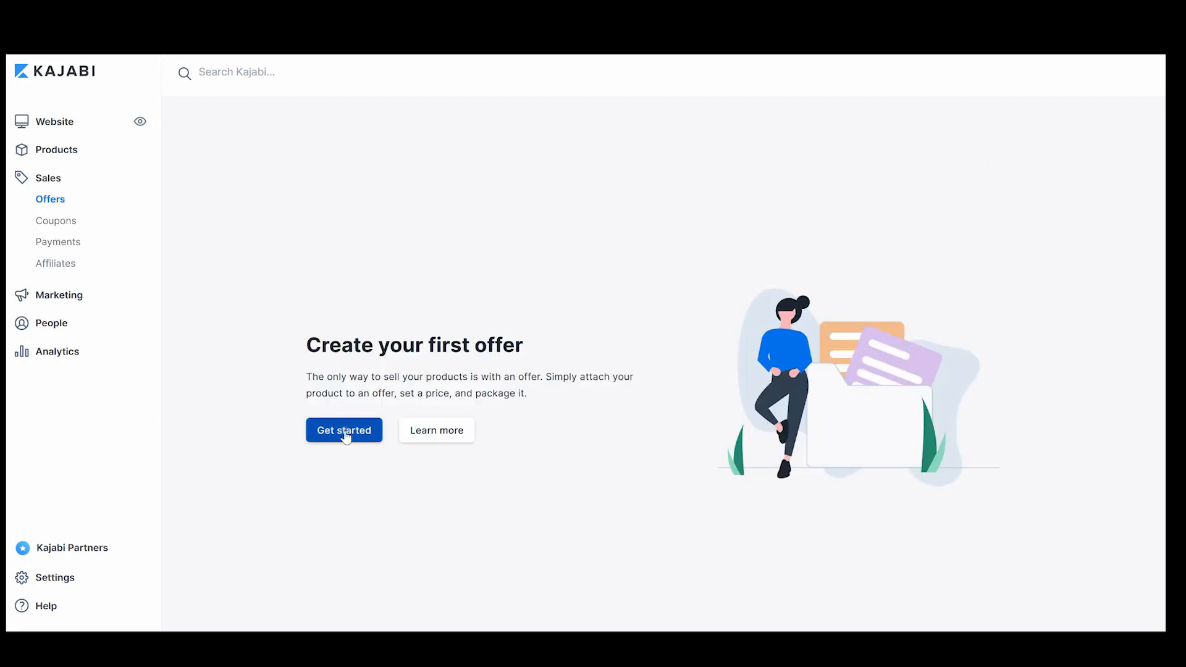
left_click(344, 431)
left_click(478, 183)
type("45 Minute")
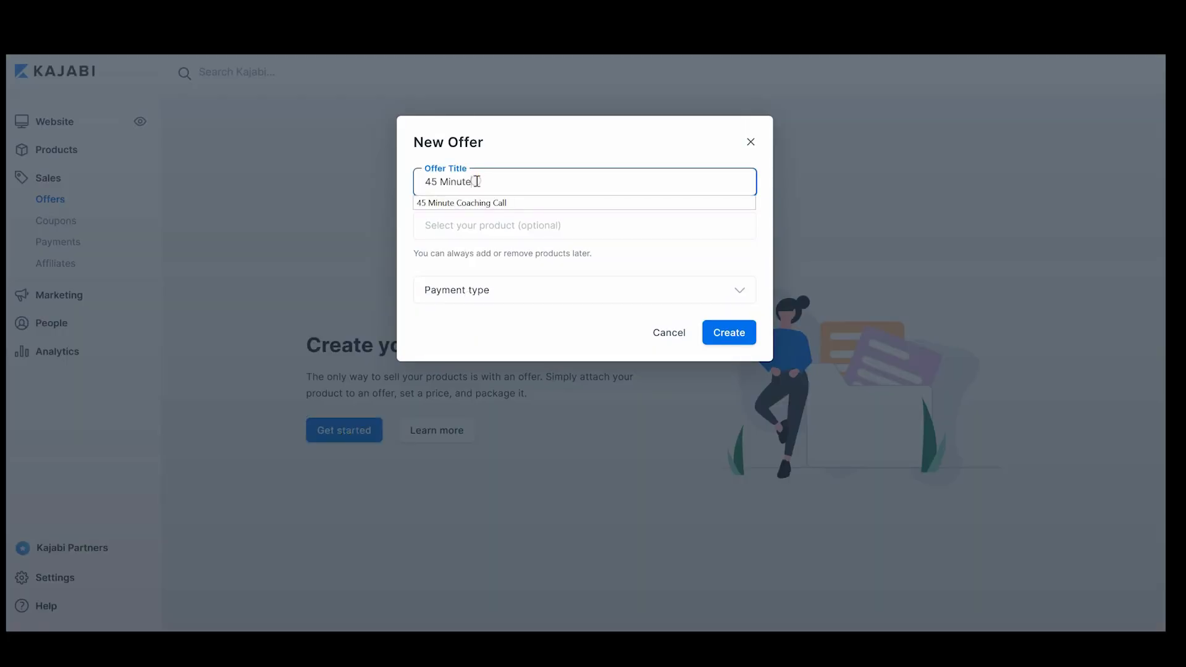
type(" Coaching Call")
key("Tab")
left_click(552, 229)
left_click(541, 255)
Set the offer's payment type to One-time Payment at a price of 375 USD and create the offer
left_click(768, 271)
left_click(543, 311)
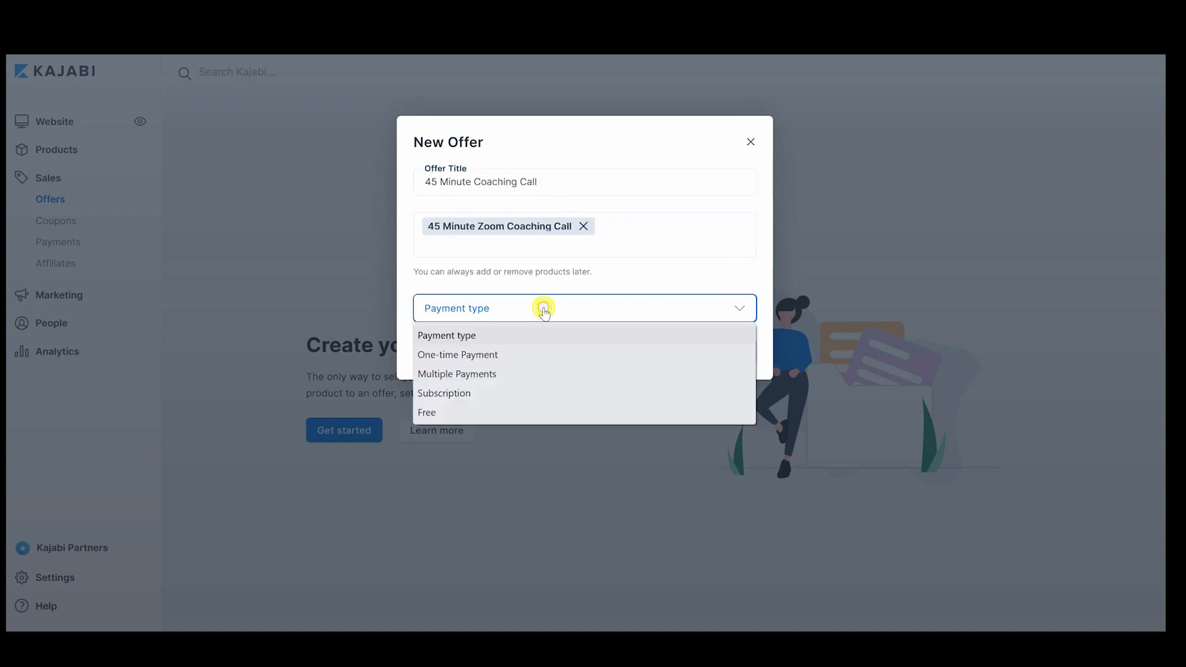
left_click(514, 353)
left_click(548, 352)
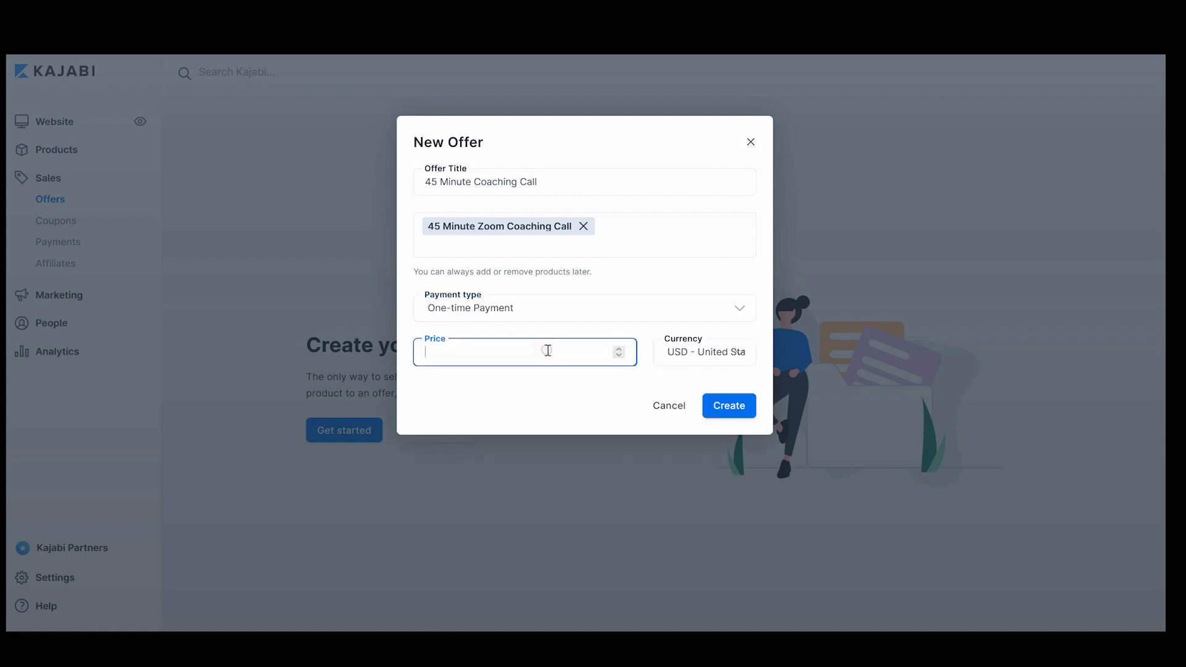
type("375")
left_click(738, 405)
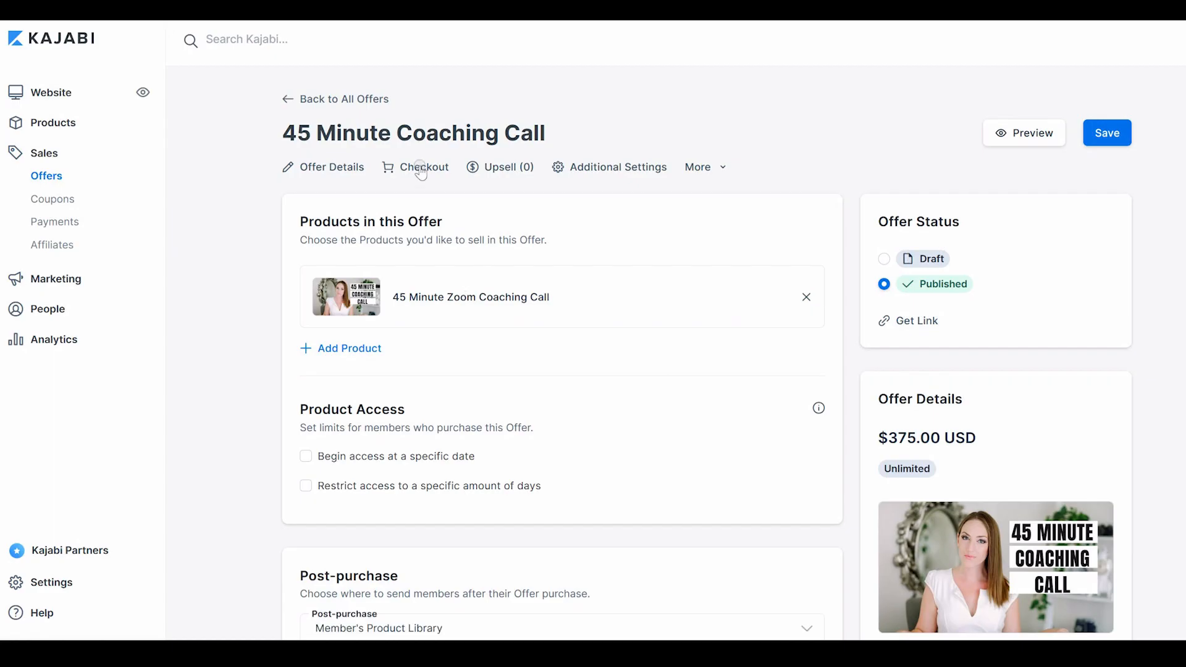
Edit the checkout's offer details, turning off the banner and adding a logo image, then save the checkout
left_click(421, 168)
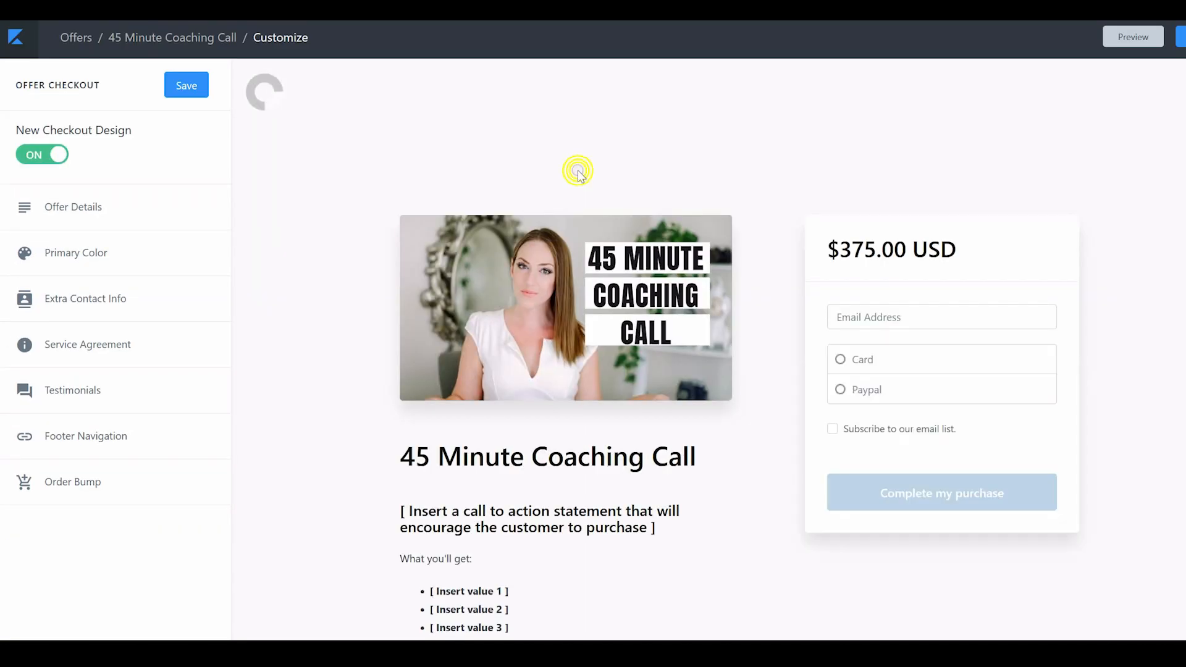
left_click(578, 171)
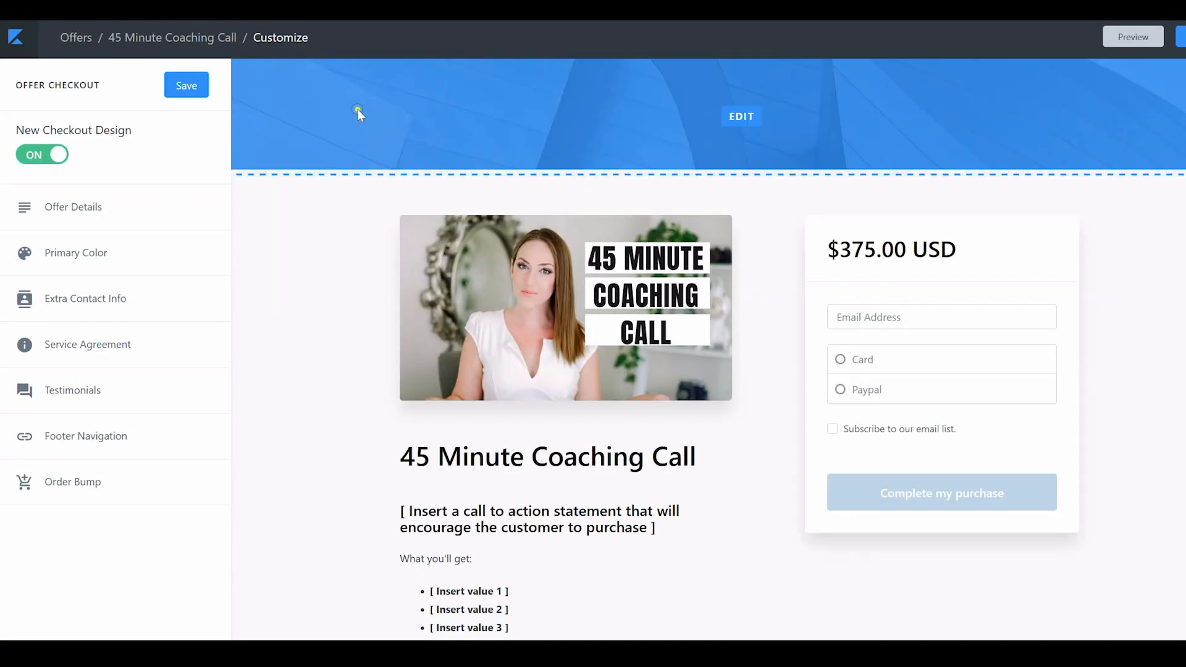
left_click(357, 110)
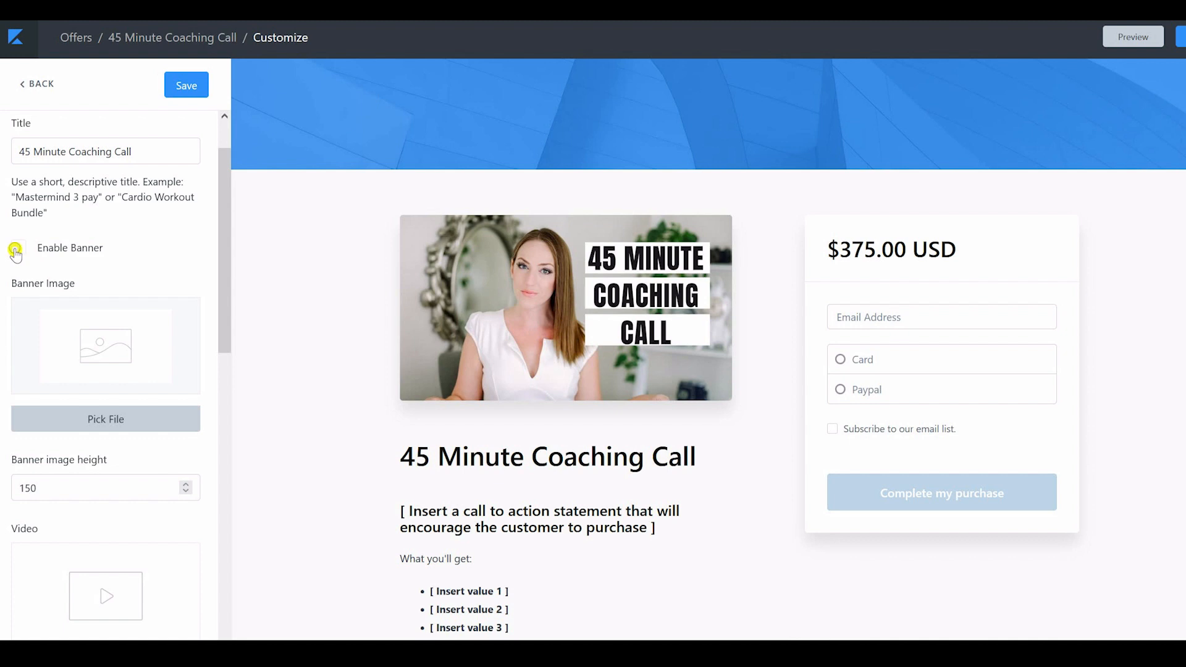
left_click(140, 493)
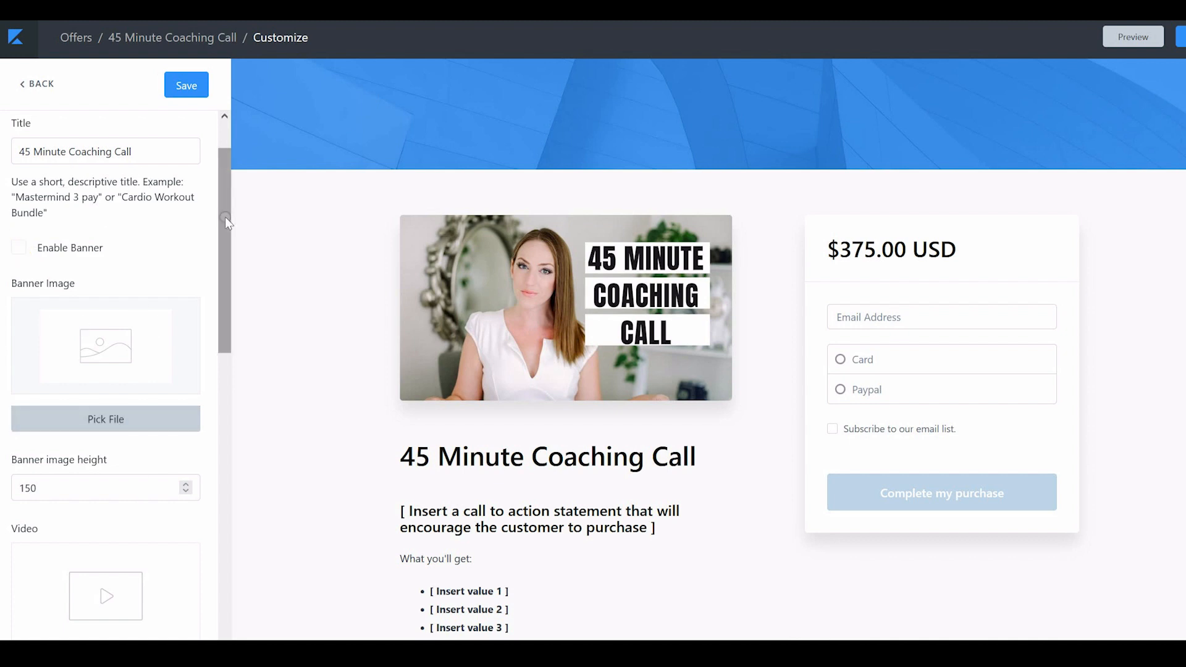
left_click(196, 86)
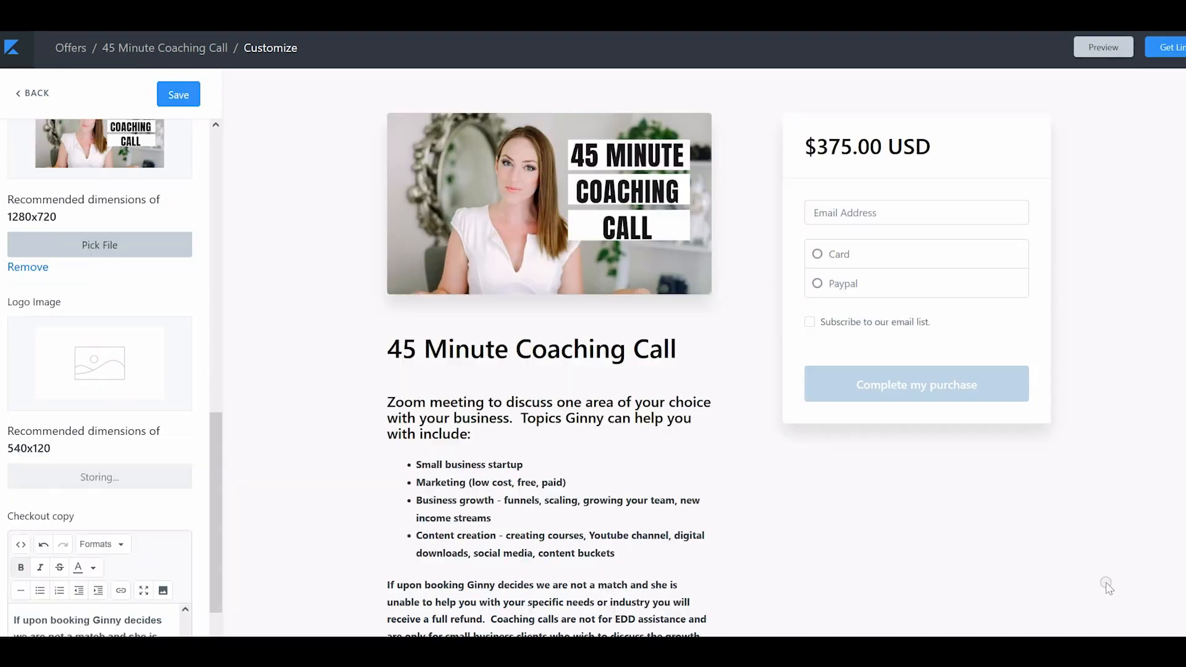
left_click(177, 98)
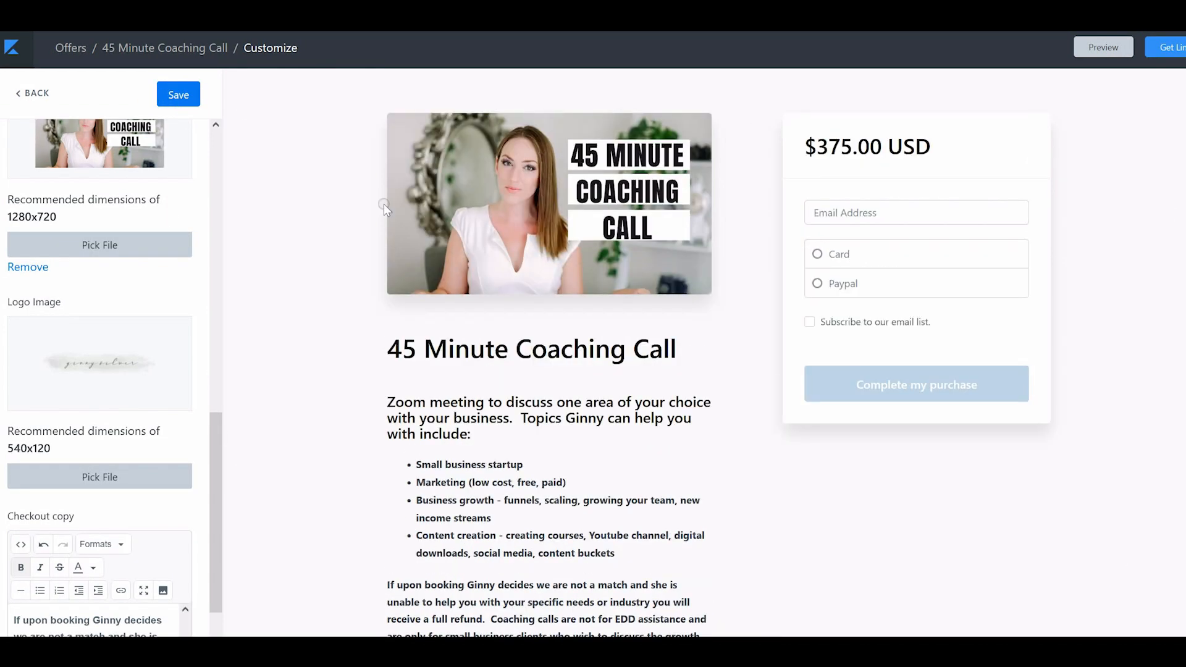
left_click(164, 94)
left_click(30, 93)
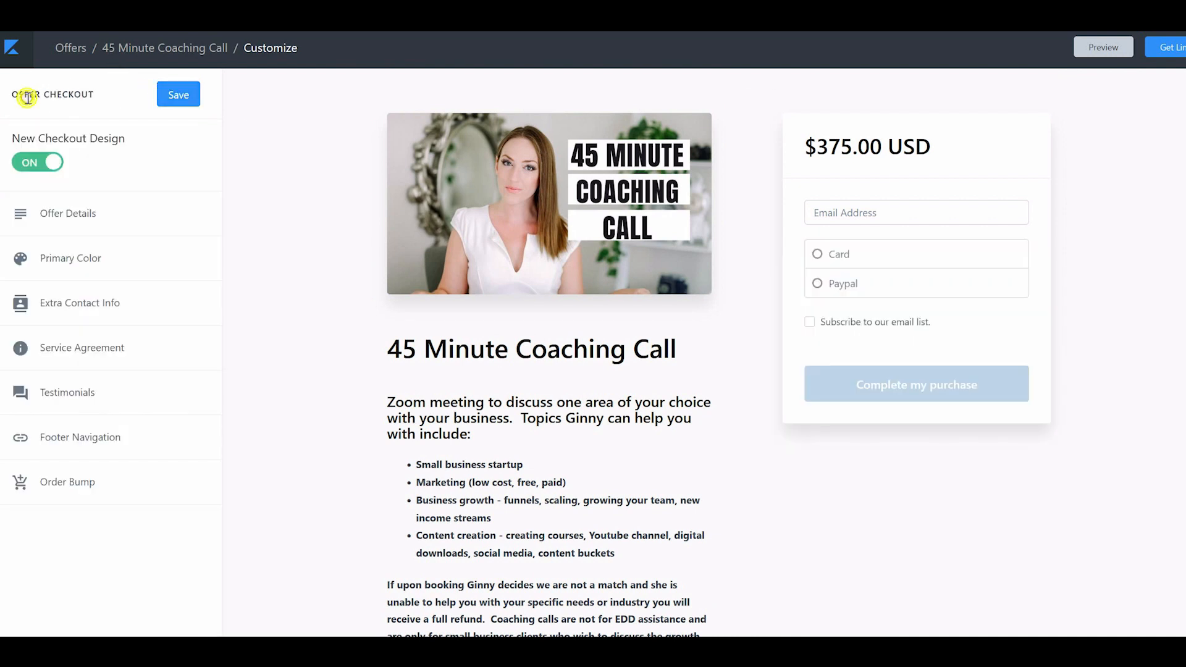
Set the checkout's service agreement to Custom agreement text and save the checkout
left_click(76, 337)
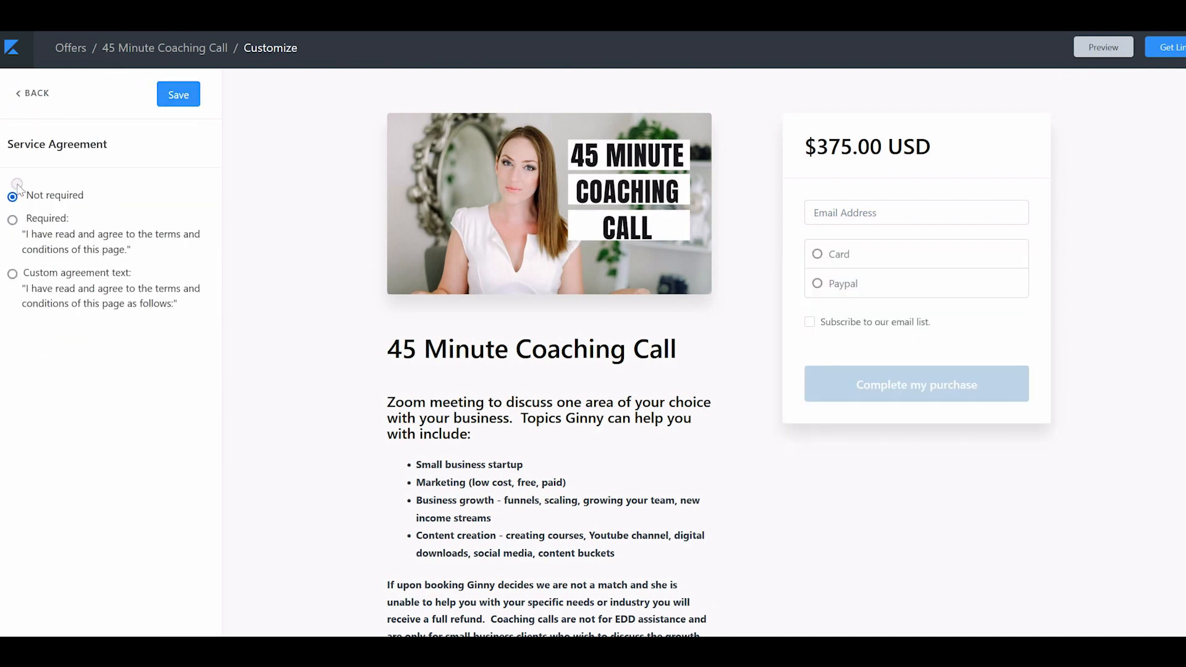
left_click(13, 220)
left_click(12, 274)
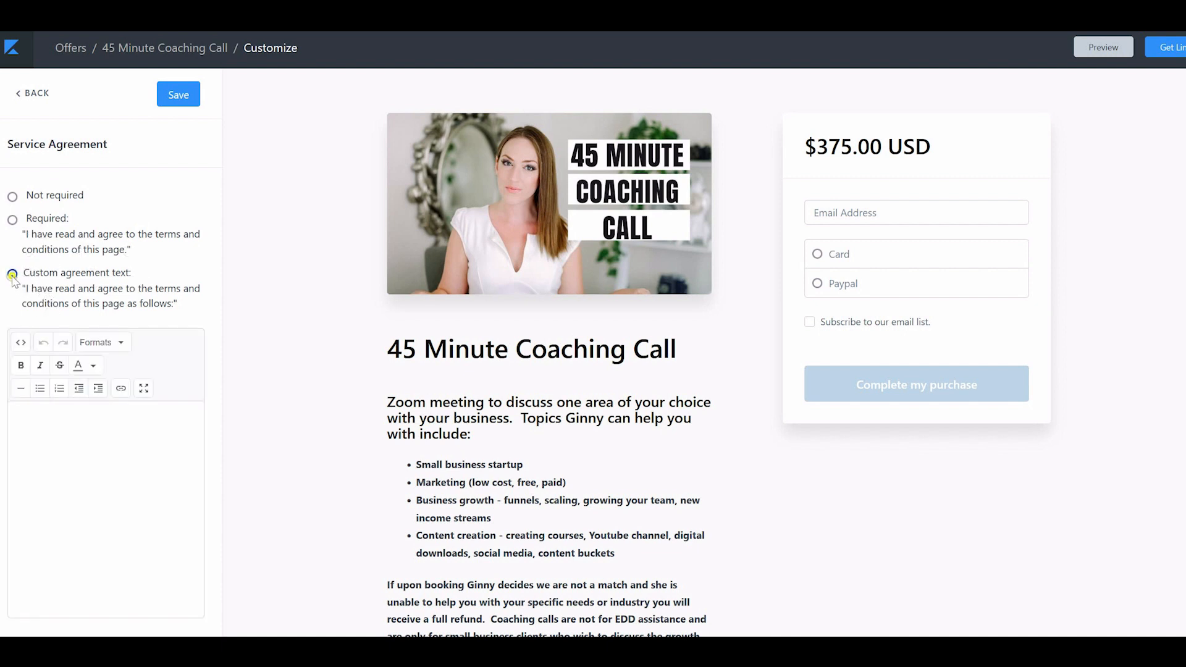
left_click(12, 220)
left_click(12, 273)
left_click(114, 450)
scroll(718, 353, "down", 1)
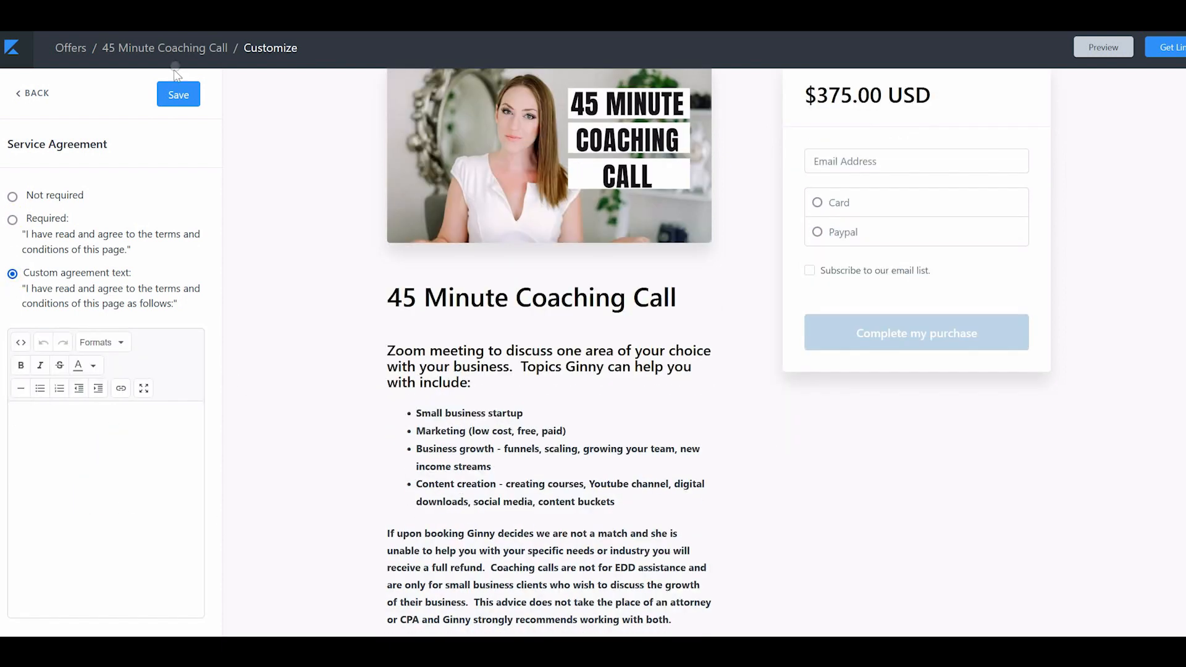
left_click(179, 94)
Return to the offer page and review its products, product access, and post-purchase settings
left_click(11, 62)
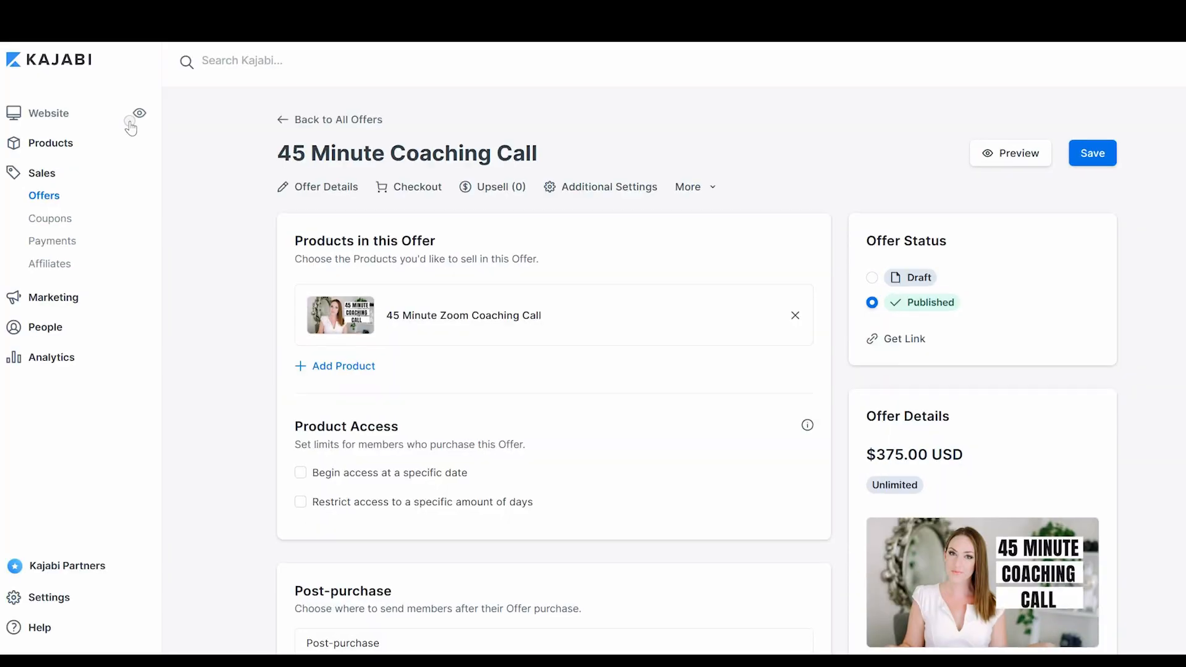
scroll(636, 103, "down", 5)
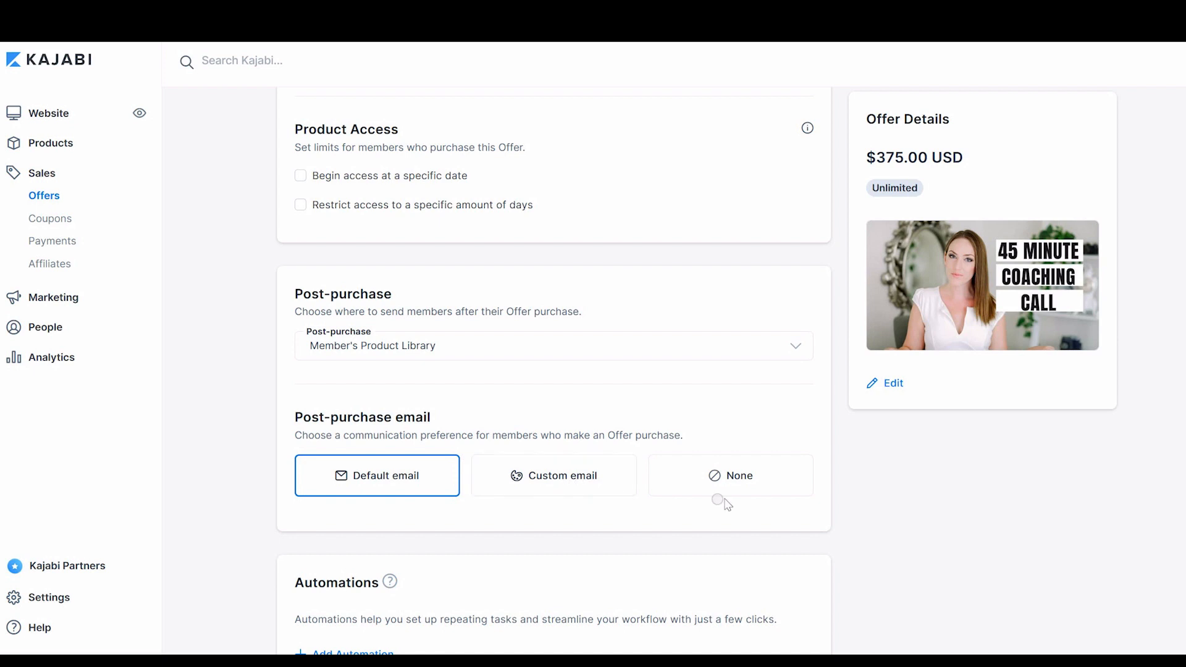
scroll(698, 370, "up", 3)
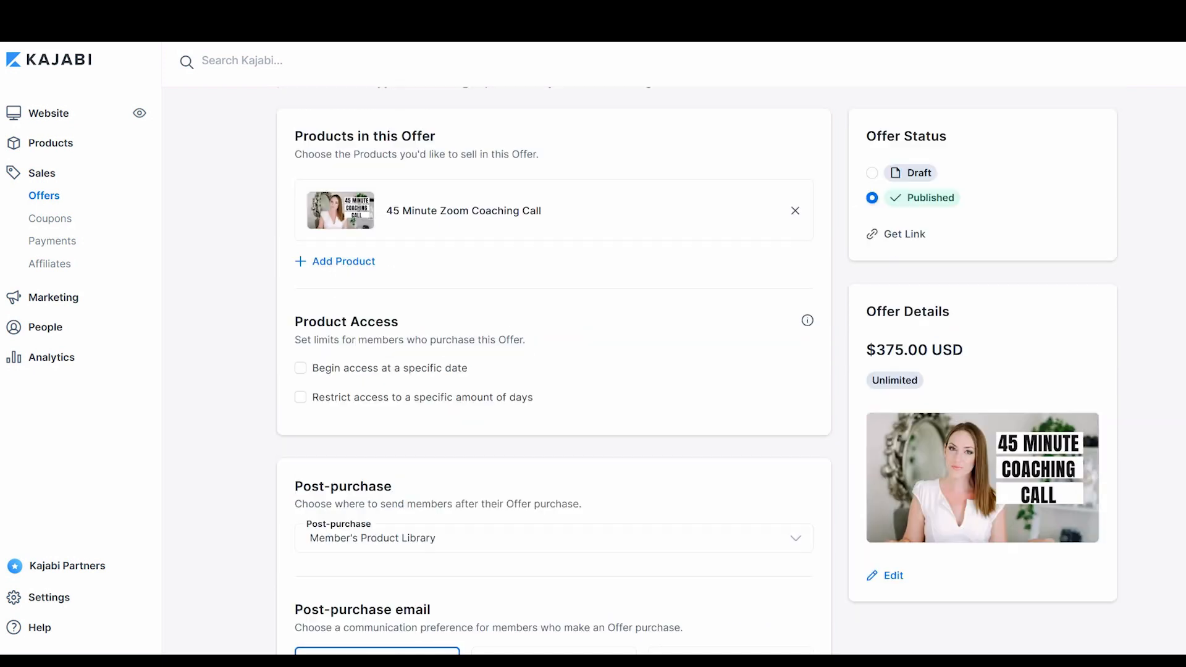
scroll(696, 371, "down", 3)
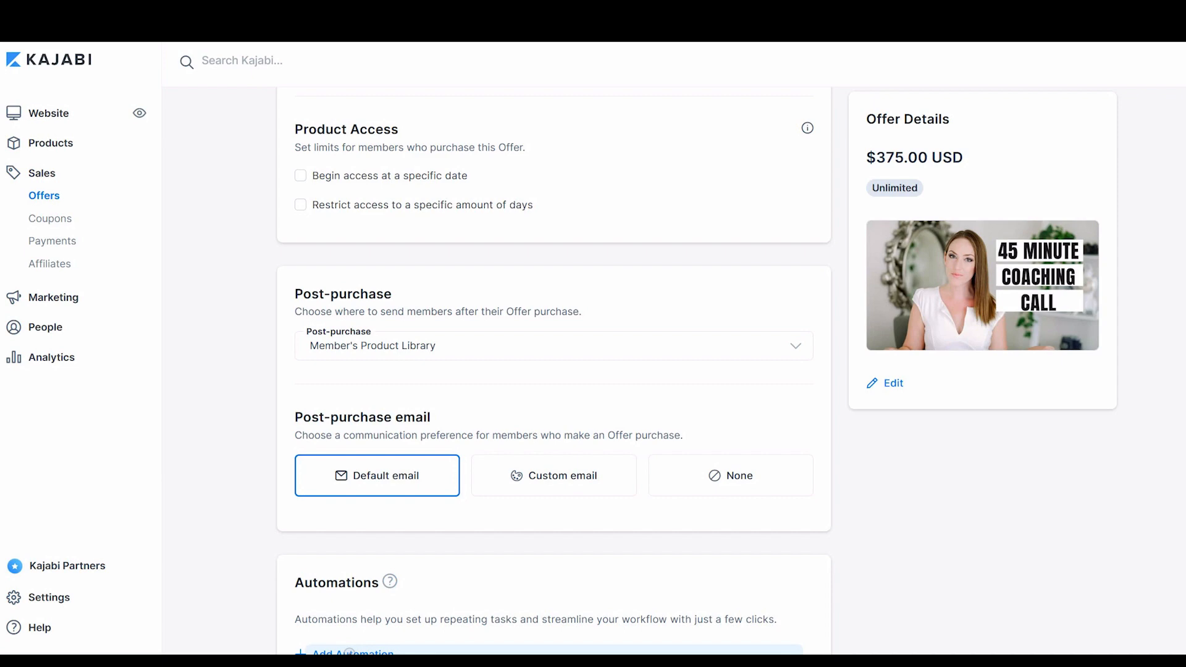
left_click(349, 653)
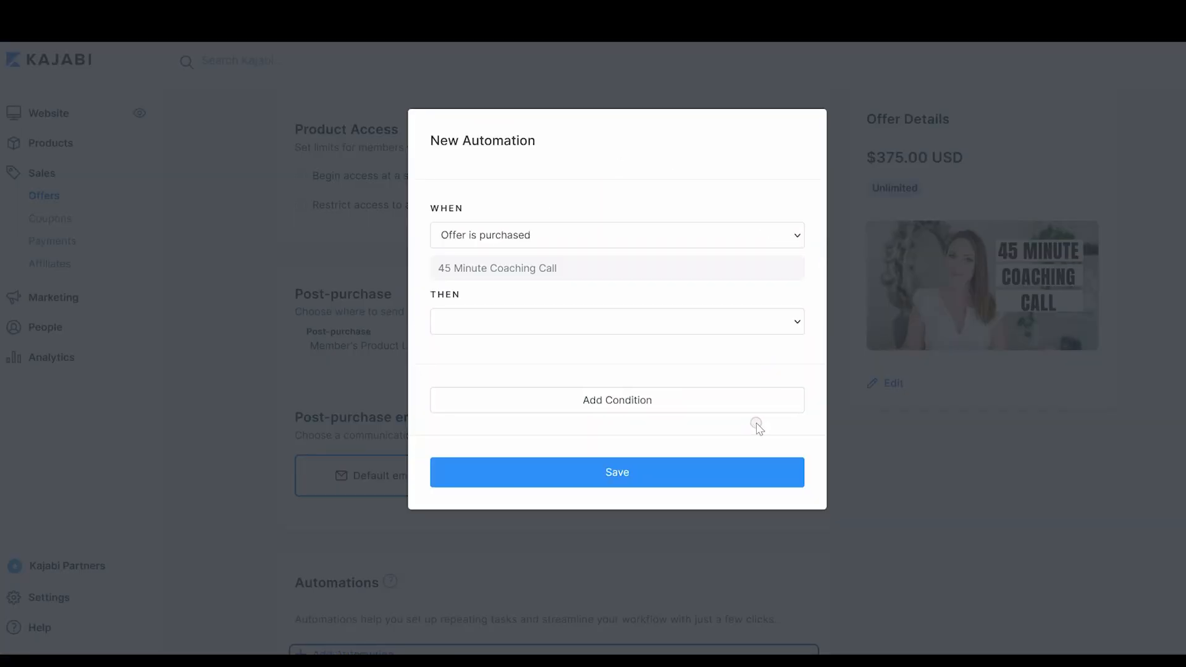
left_click(784, 237)
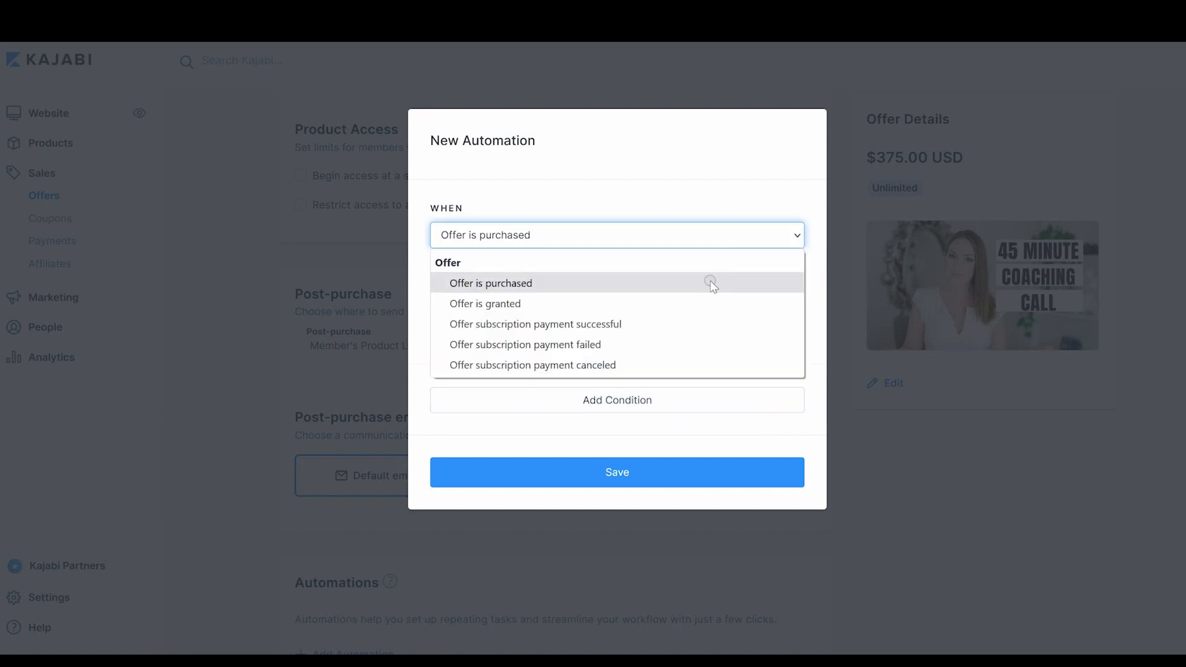
left_click(817, 277)
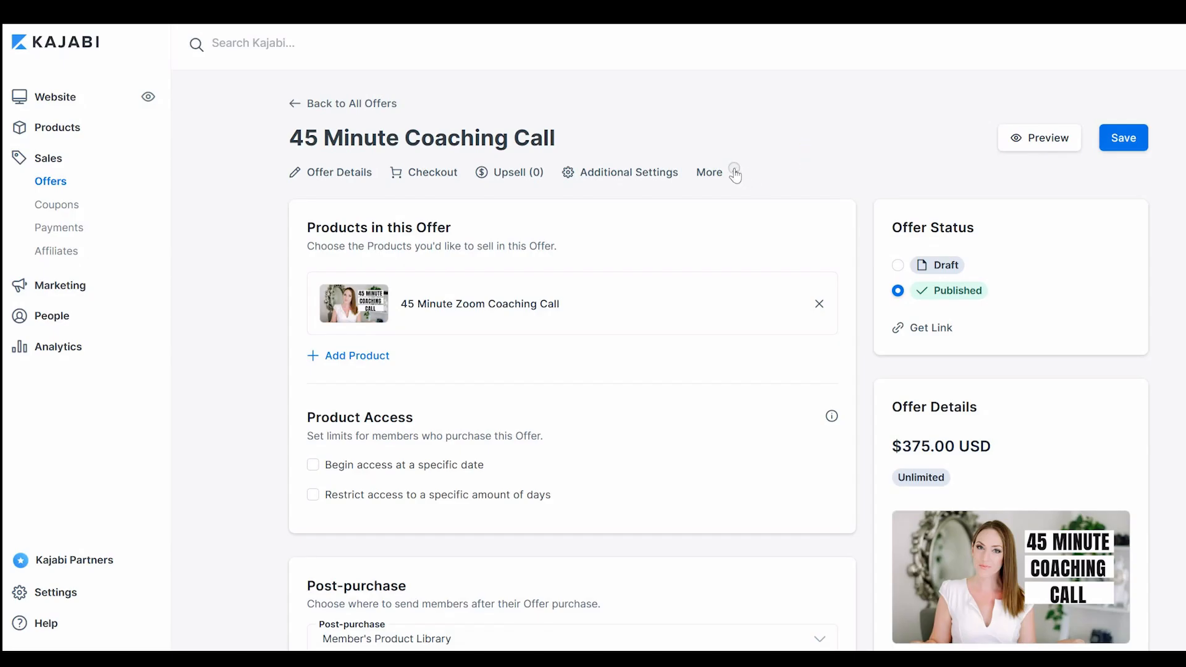
In the offer's Additional Settings, turn on purchase notifications and cart abandonment emails sent 24 hours later
left_click(735, 172)
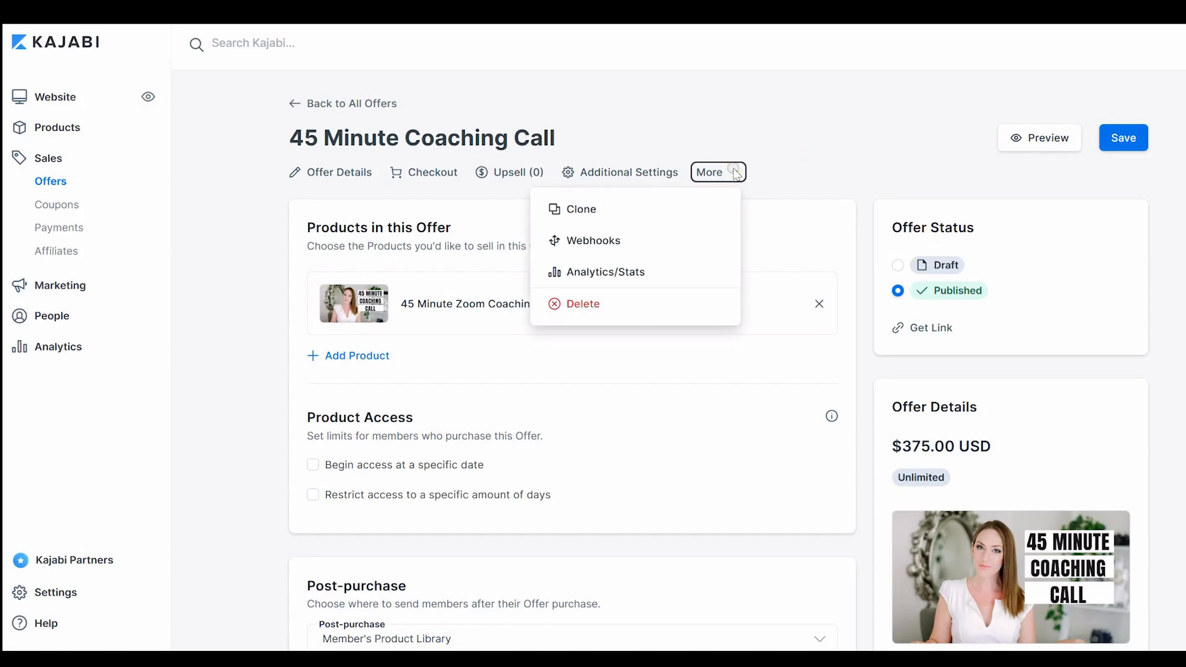
left_click(734, 172)
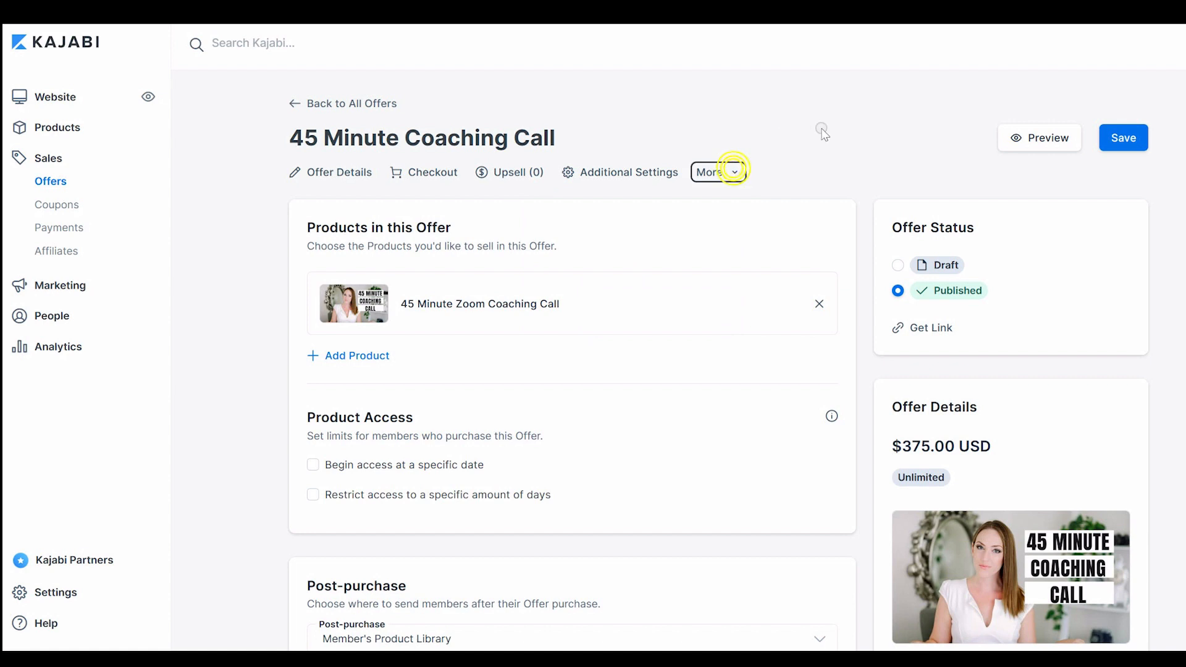
left_click(637, 177)
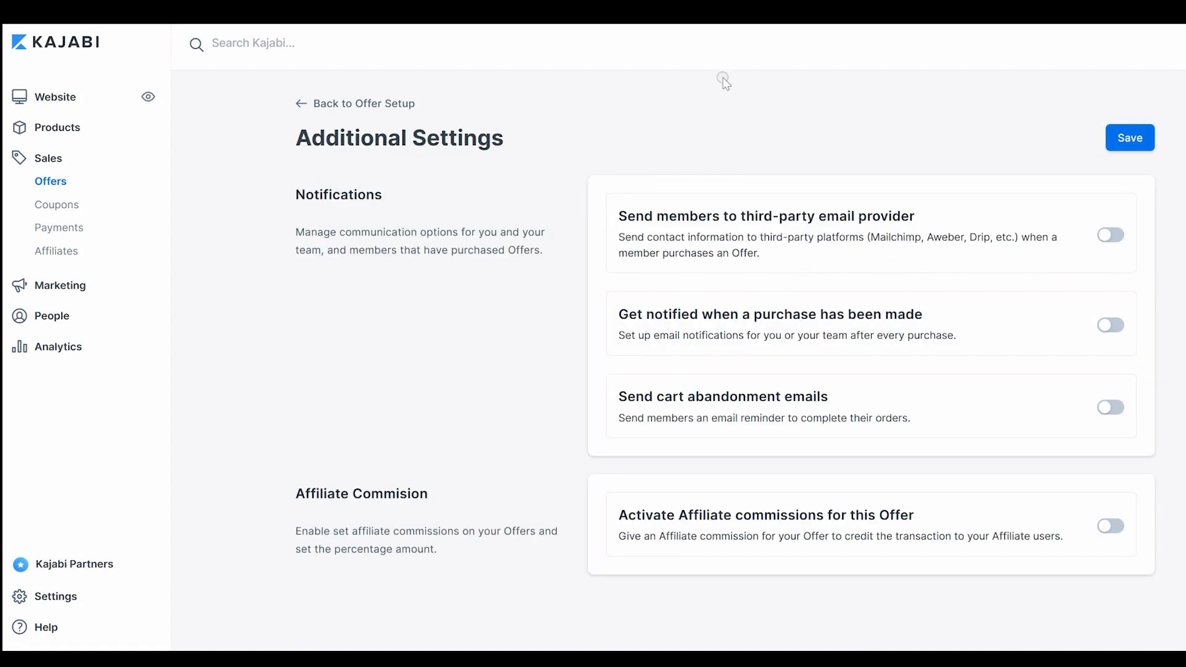
left_click(1116, 325)
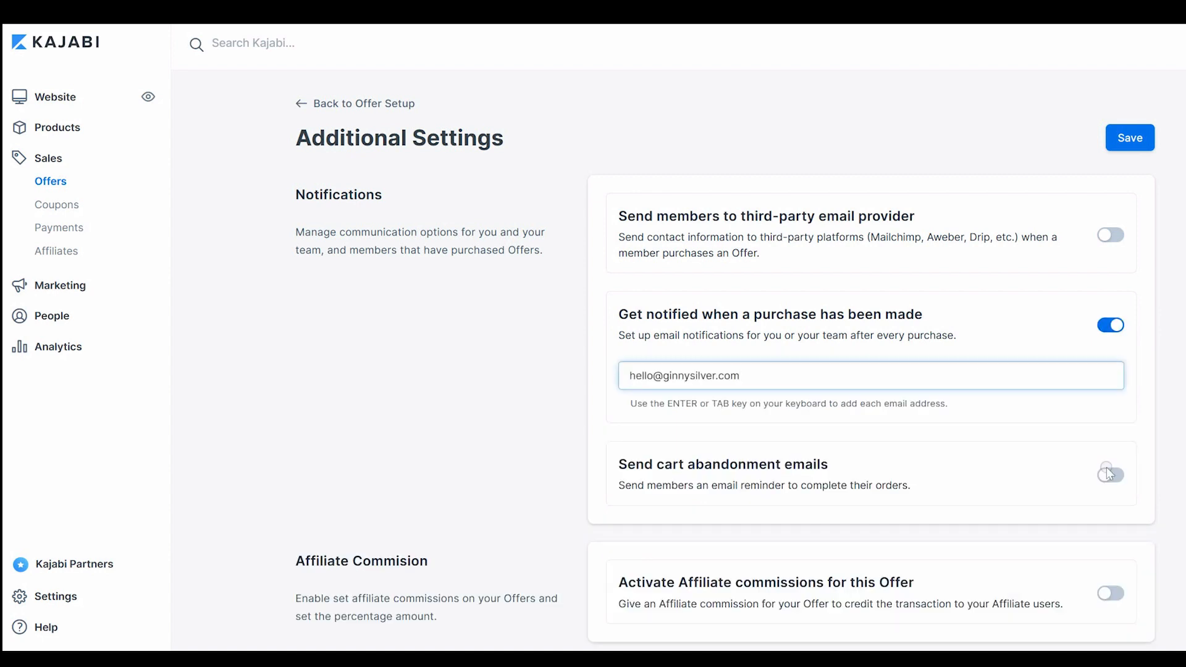
left_click(1126, 475)
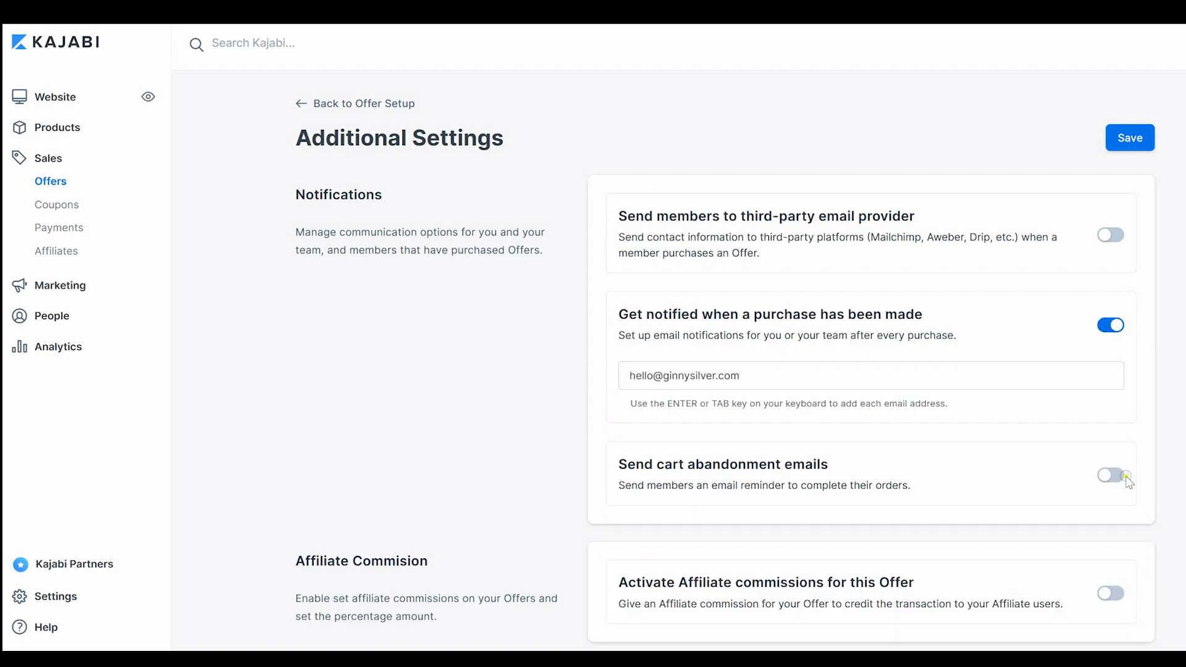
left_click(1124, 475)
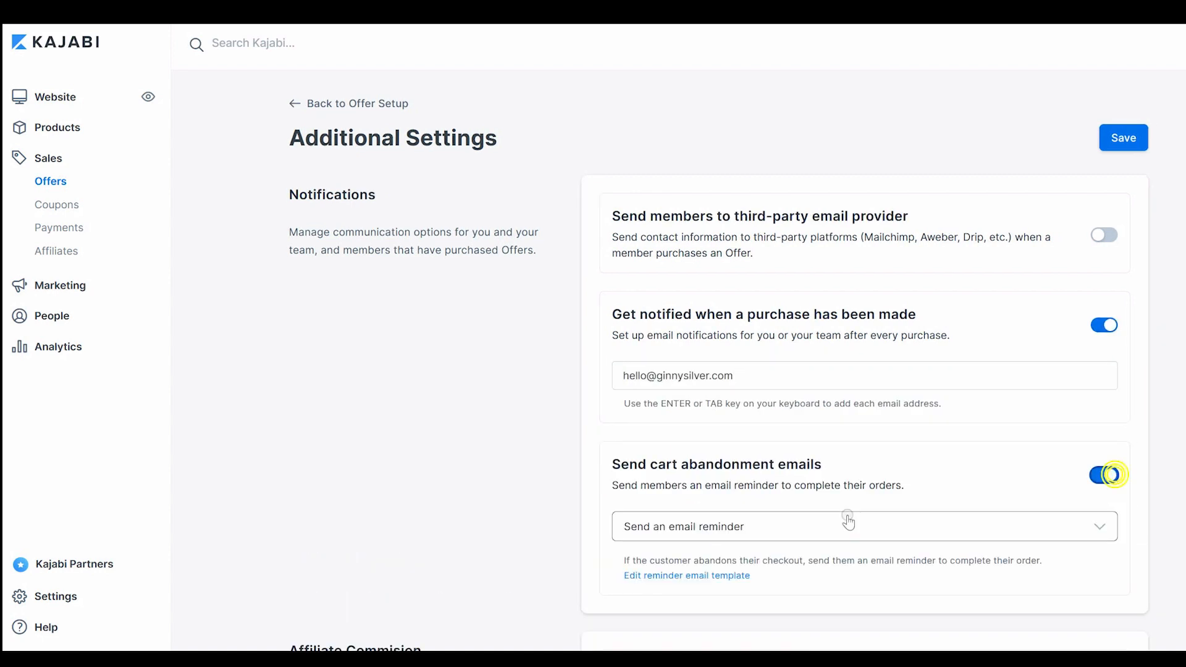
left_click(917, 528)
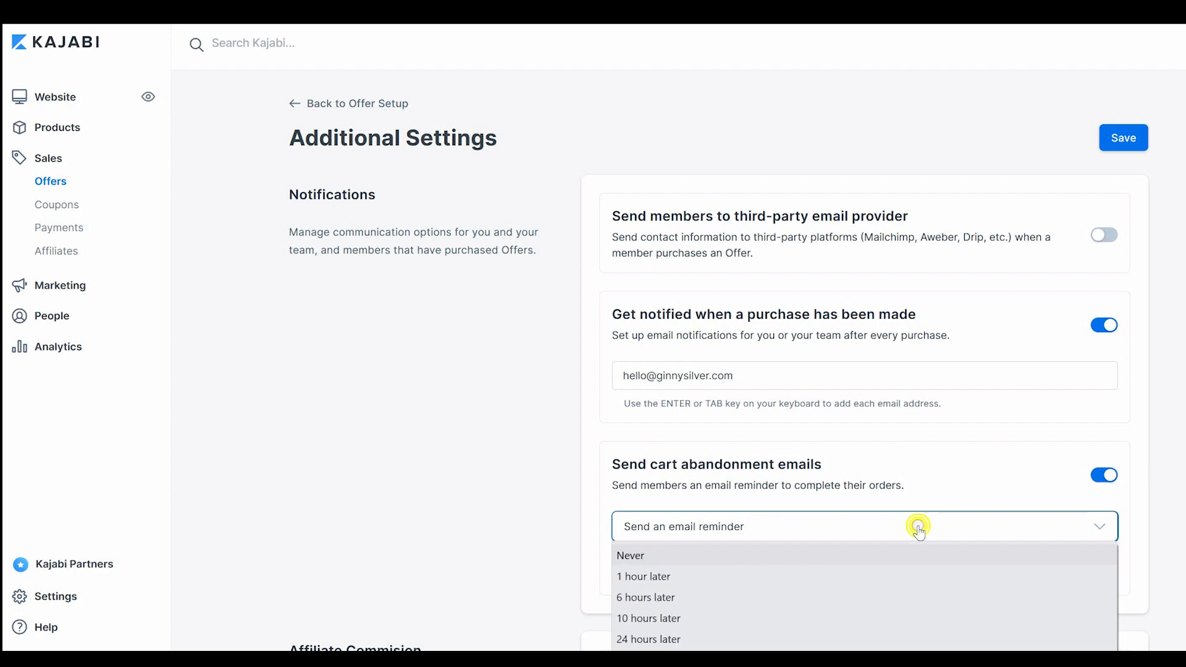
left_click(841, 639)
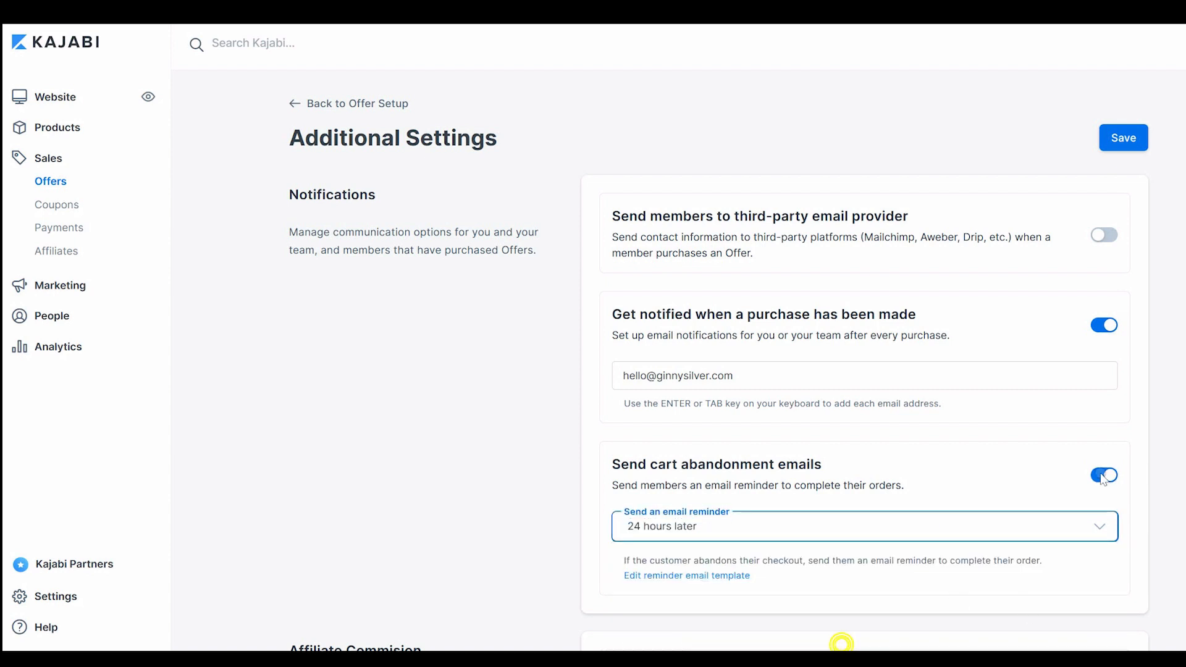
Activate affiliate commissions for the offer with a 15% affiliate percentage and save the settings
scroll(719, 363, "down", 1)
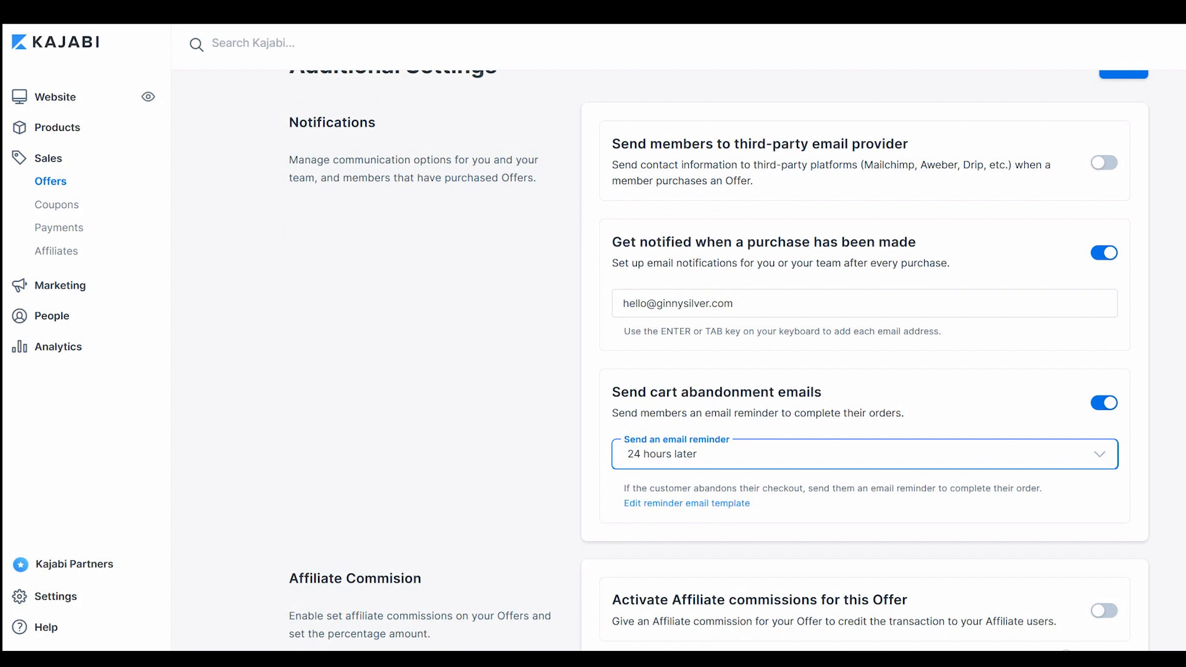
left_click(1104, 611)
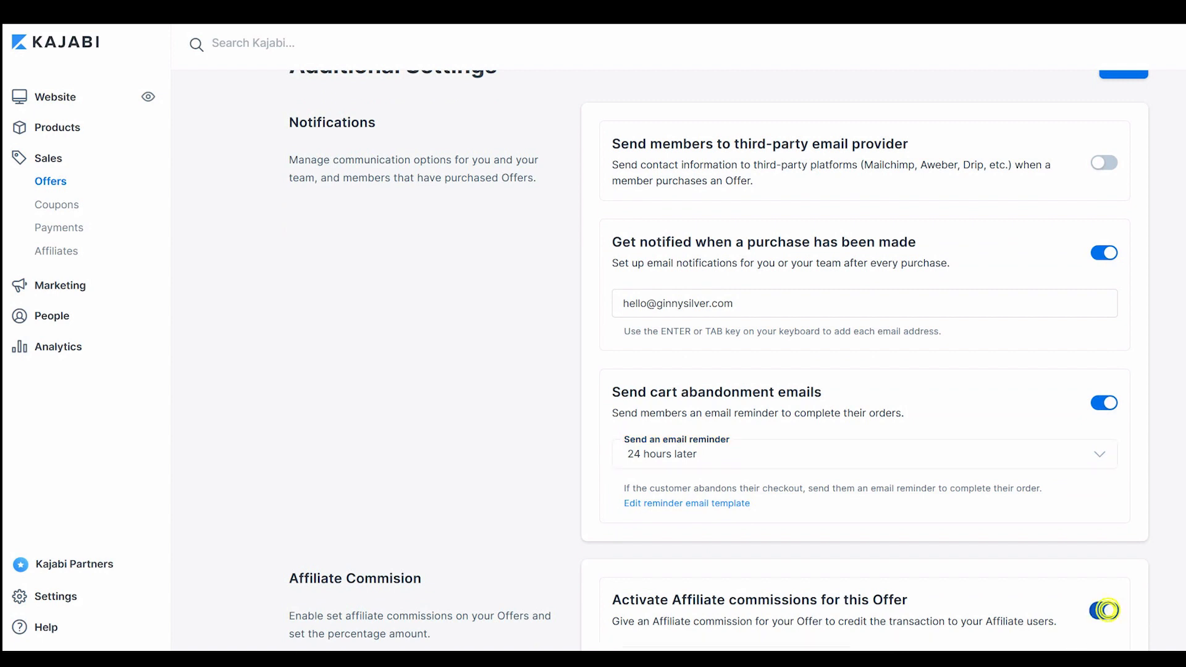
scroll(1104, 611, "down", 1)
left_click(790, 607)
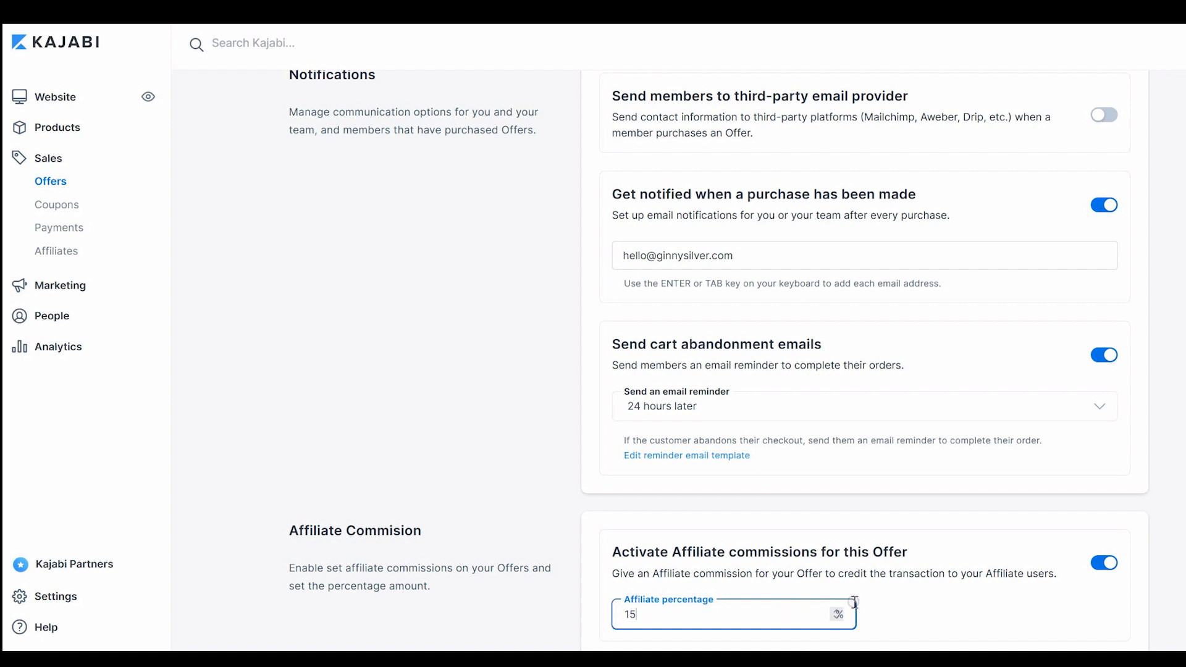
left_click(1038, 633)
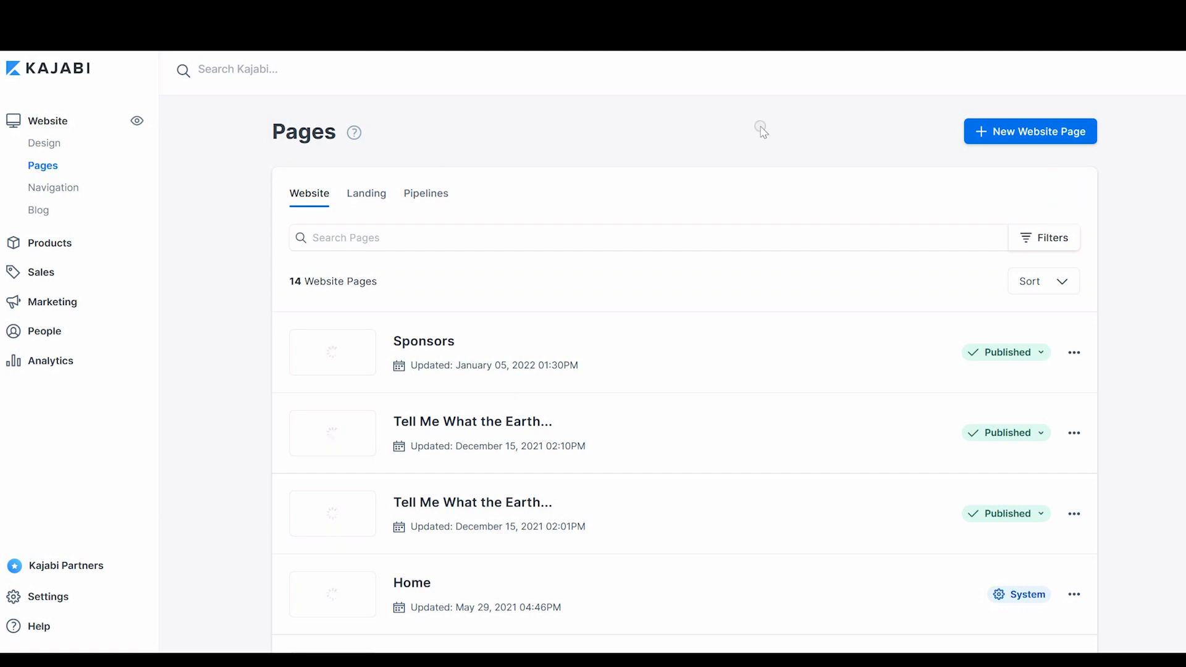
Open the list of landing pages
left_click(360, 194)
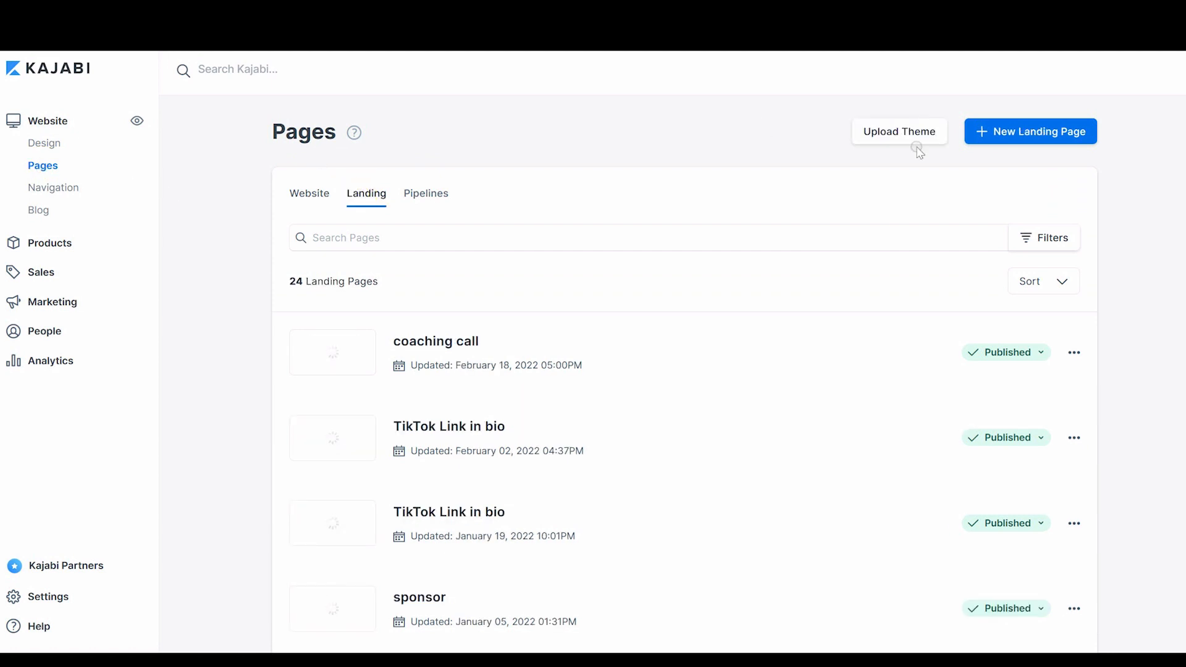
Create a new landing page from the Lindsay template titled "Book a Coaching Call"
left_click(1013, 133)
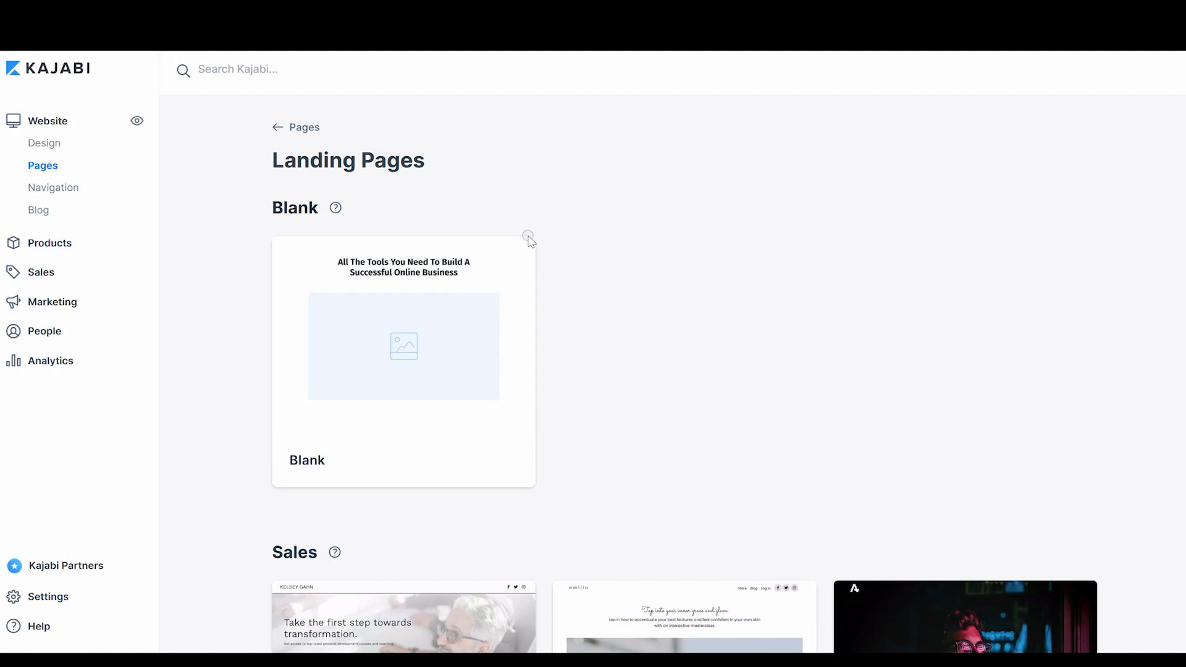
scroll(684, 375, "down", 10)
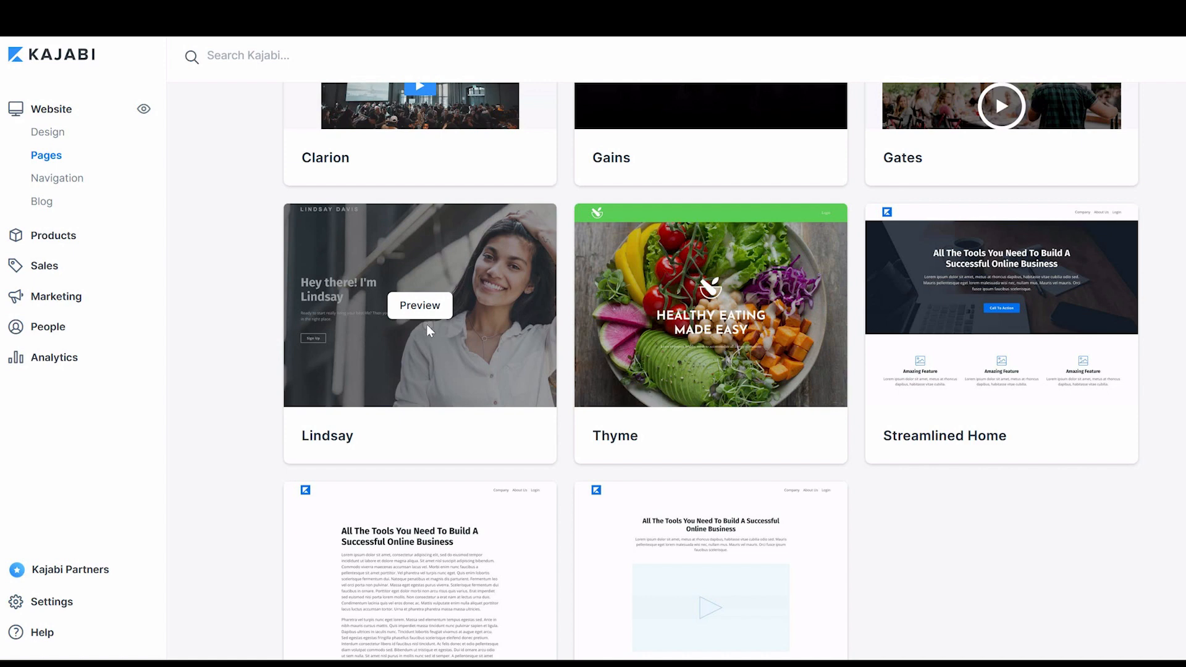
left_click(420, 309)
left_click(782, 266)
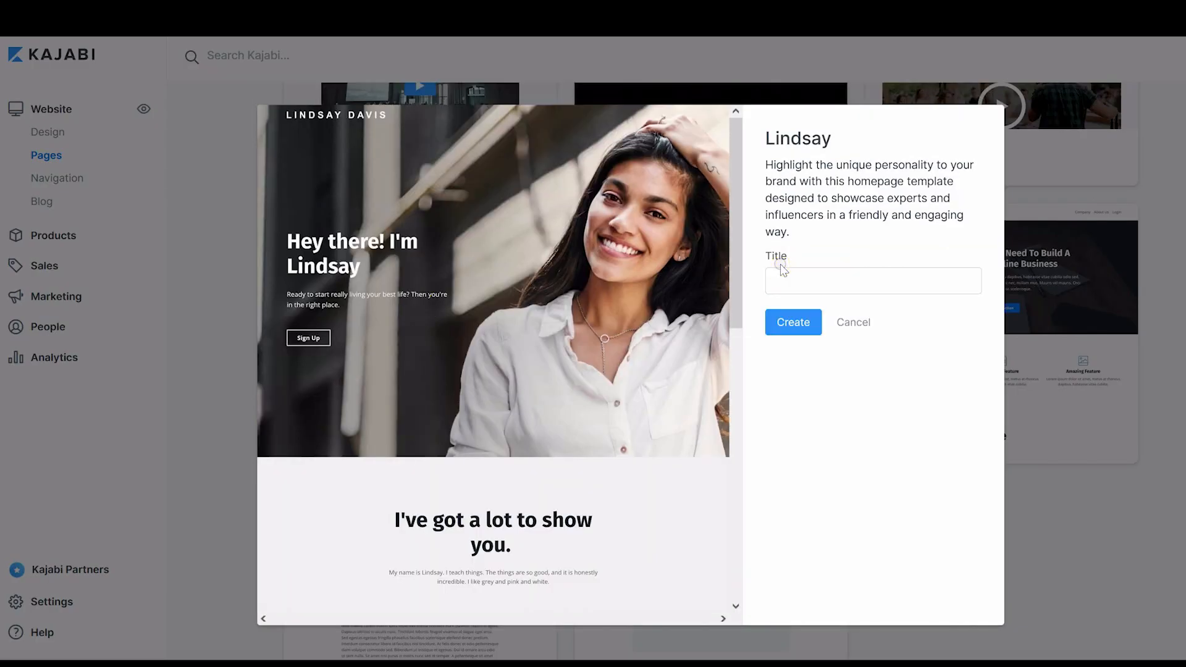
left_click(784, 280)
type("Book a Coaching Call")
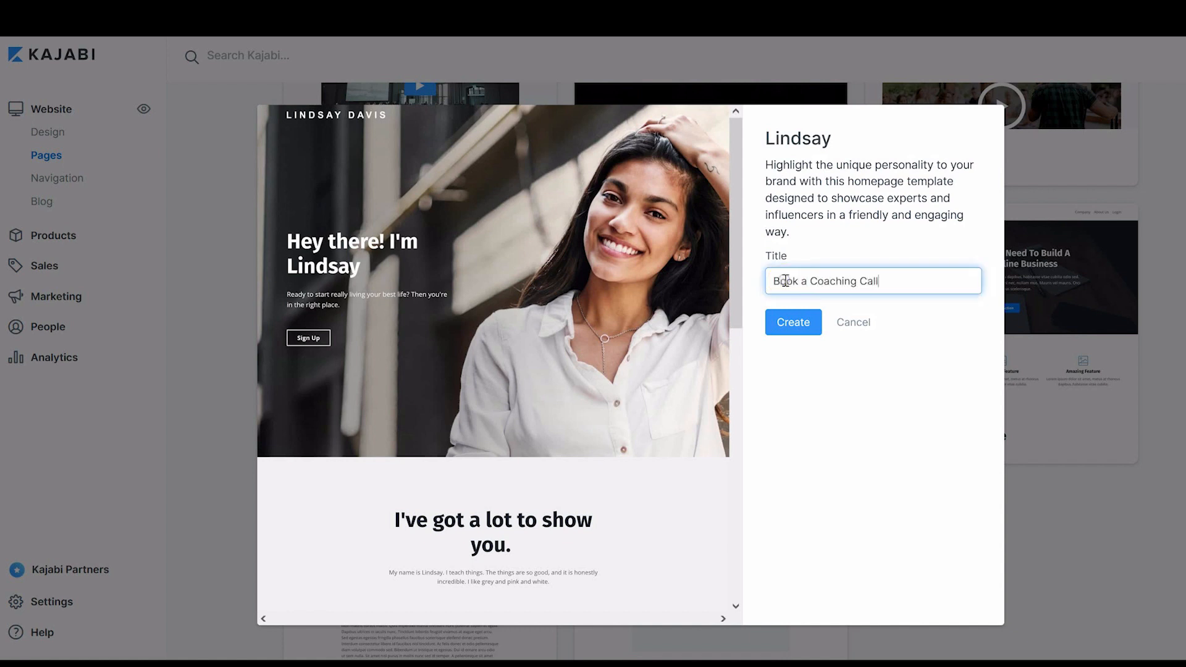
left_click(801, 323)
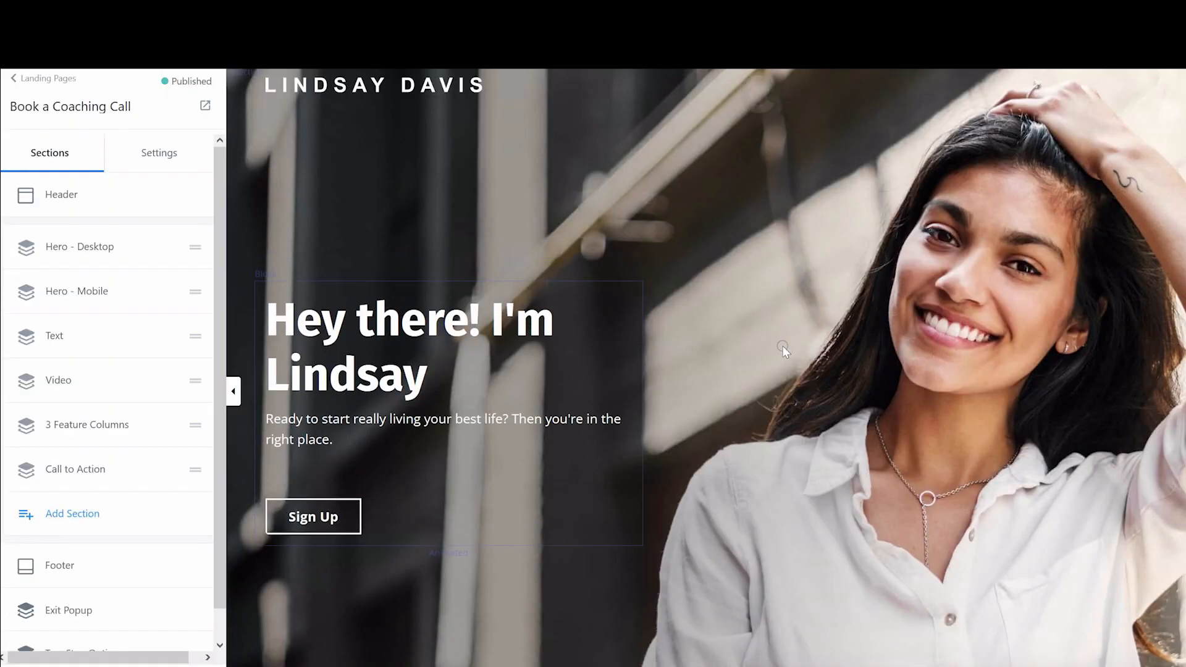
Choose to upload a new background image for the desktop hero section
left_click(1002, 221)
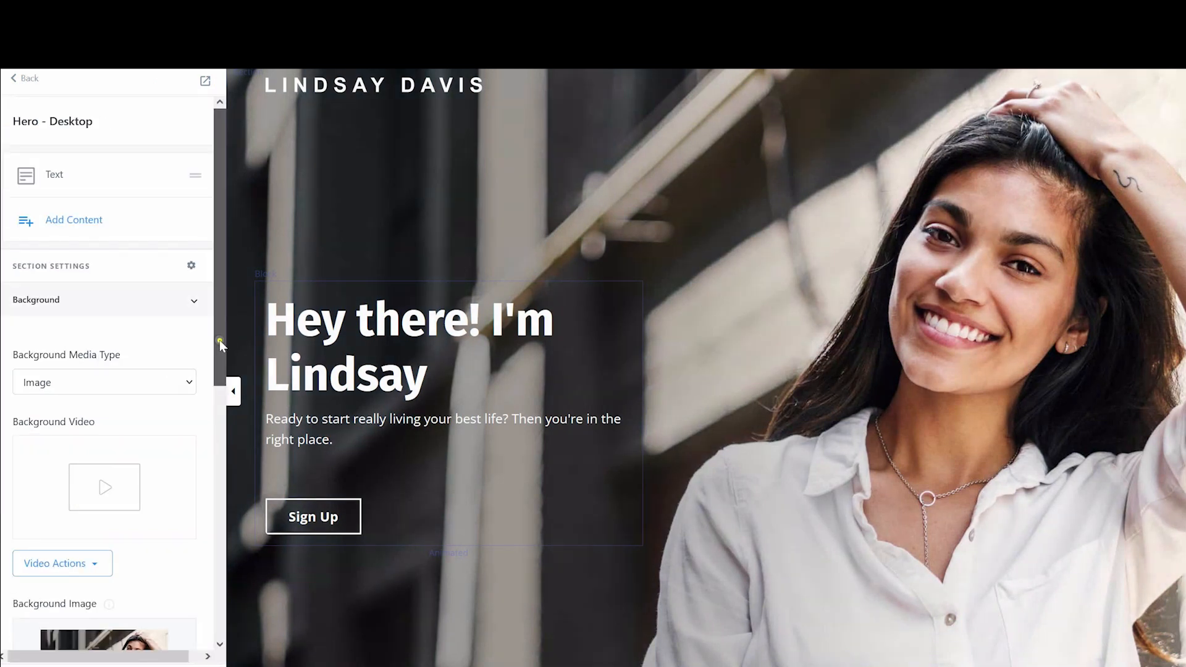
scroll(220, 340, "down", 4)
left_click(107, 472)
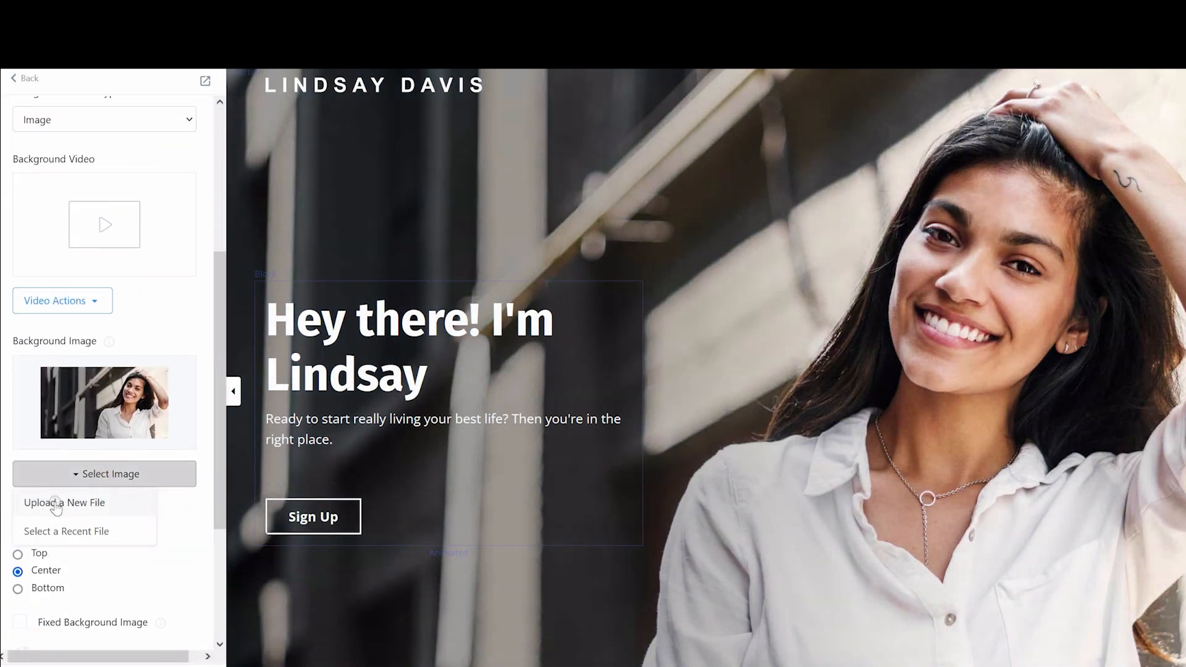
left_click(56, 504)
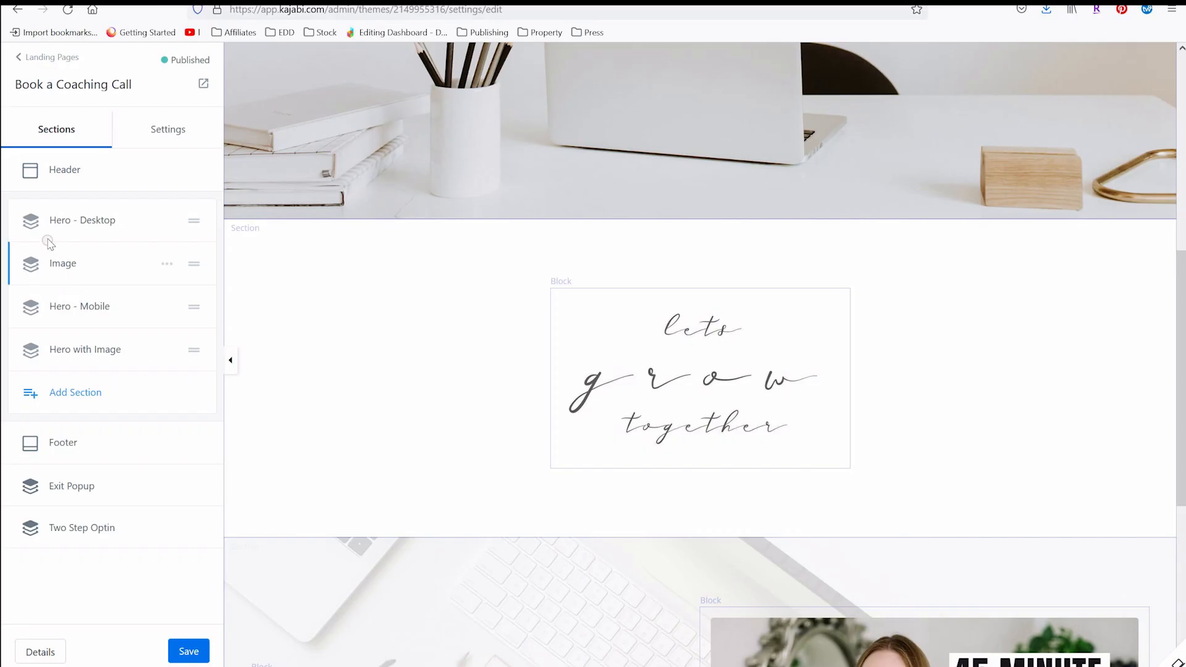
Duplicate the Image section on the landing page
left_click(163, 264)
left_click(127, 311)
left_click(148, 395)
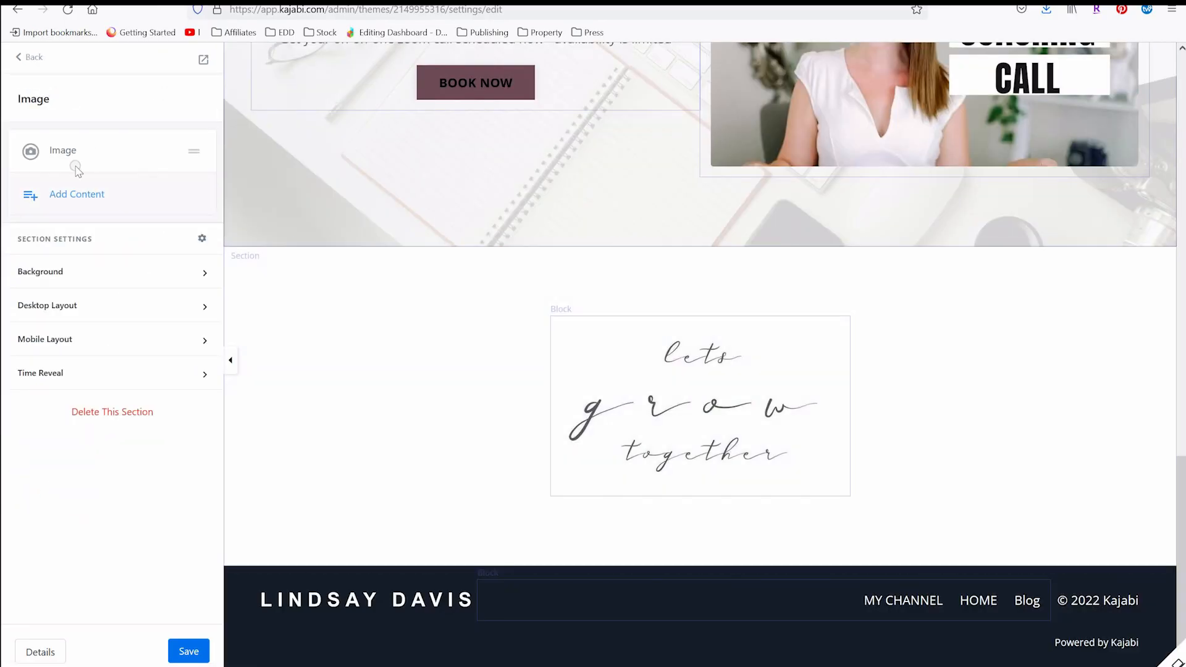
Upload the "let me help you with" image into the new Image section, crop it, and save
left_click(56, 150)
left_click(106, 330)
left_click(66, 360)
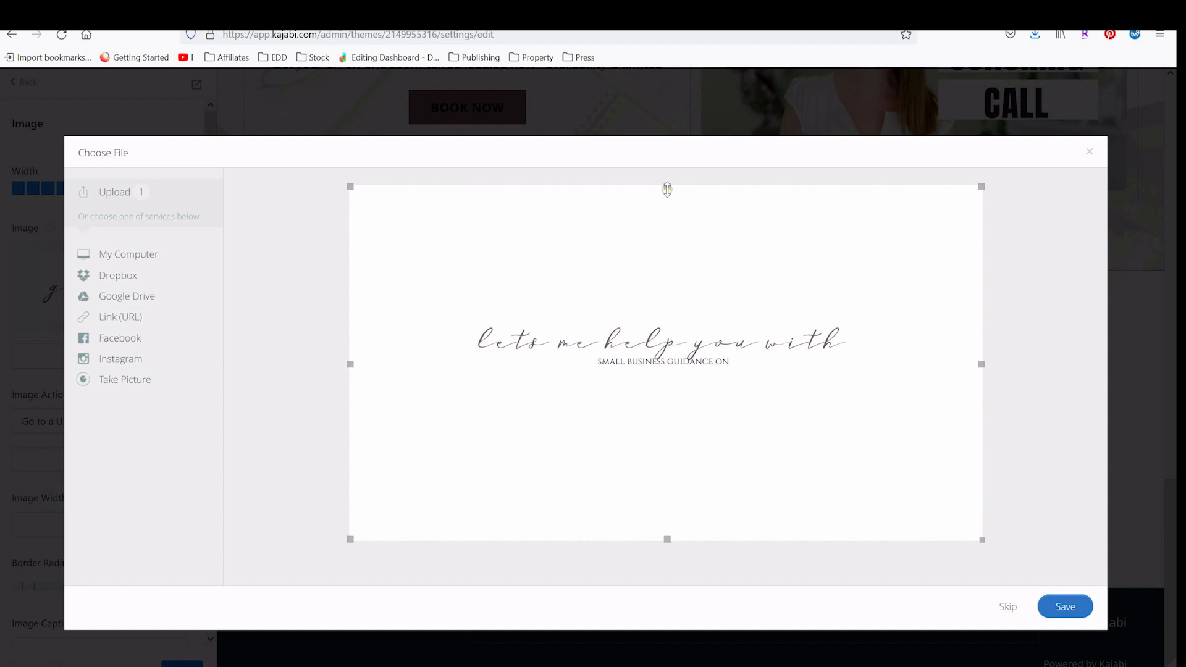
left_click_drag(667, 539, 636, 385)
left_click(1069, 607)
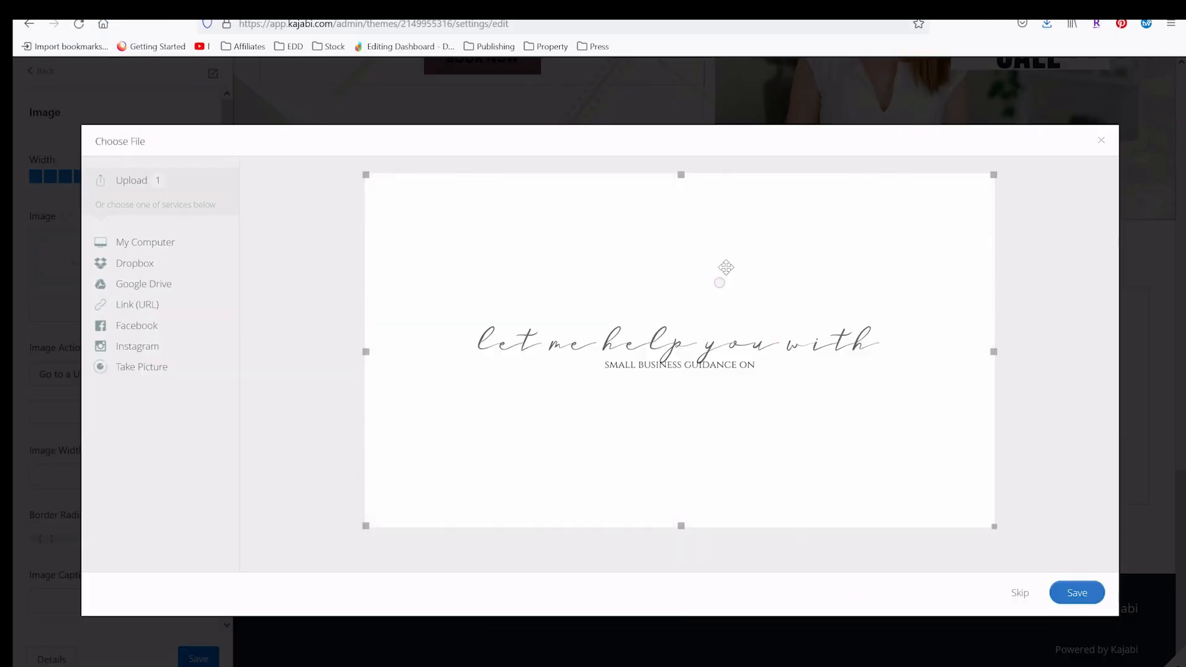
left_click_drag(680, 175, 683, 281)
left_click_drag(680, 525, 680, 383)
left_click_drag(684, 283, 681, 248)
left_click(1076, 592)
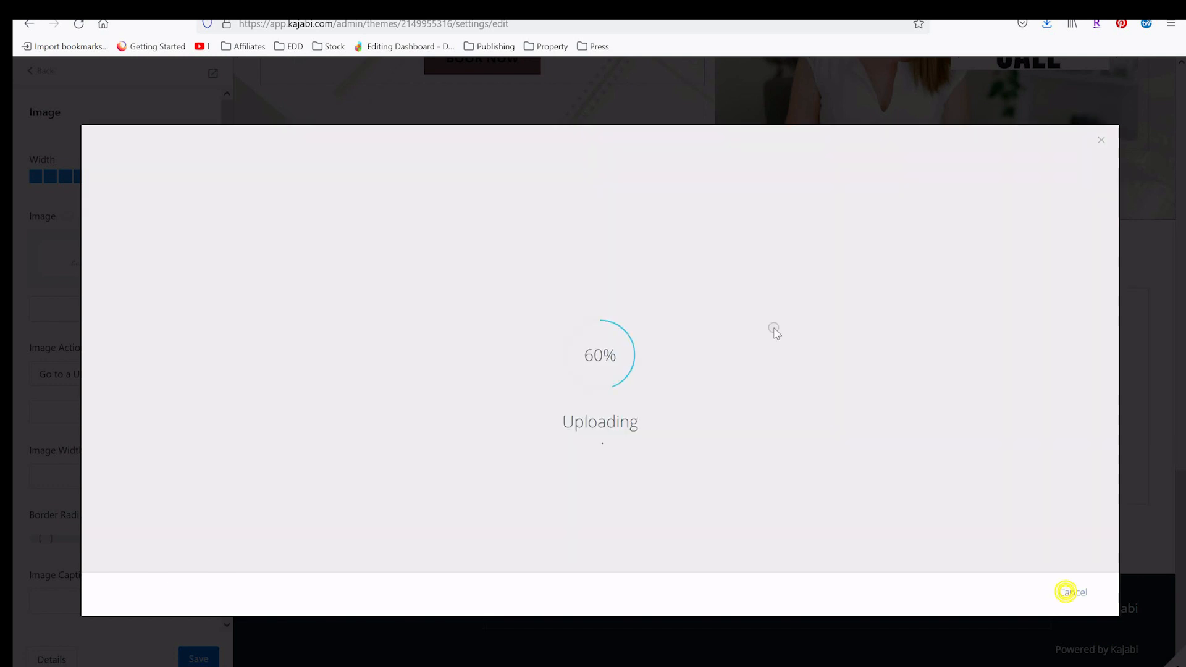
left_click(33, 62)
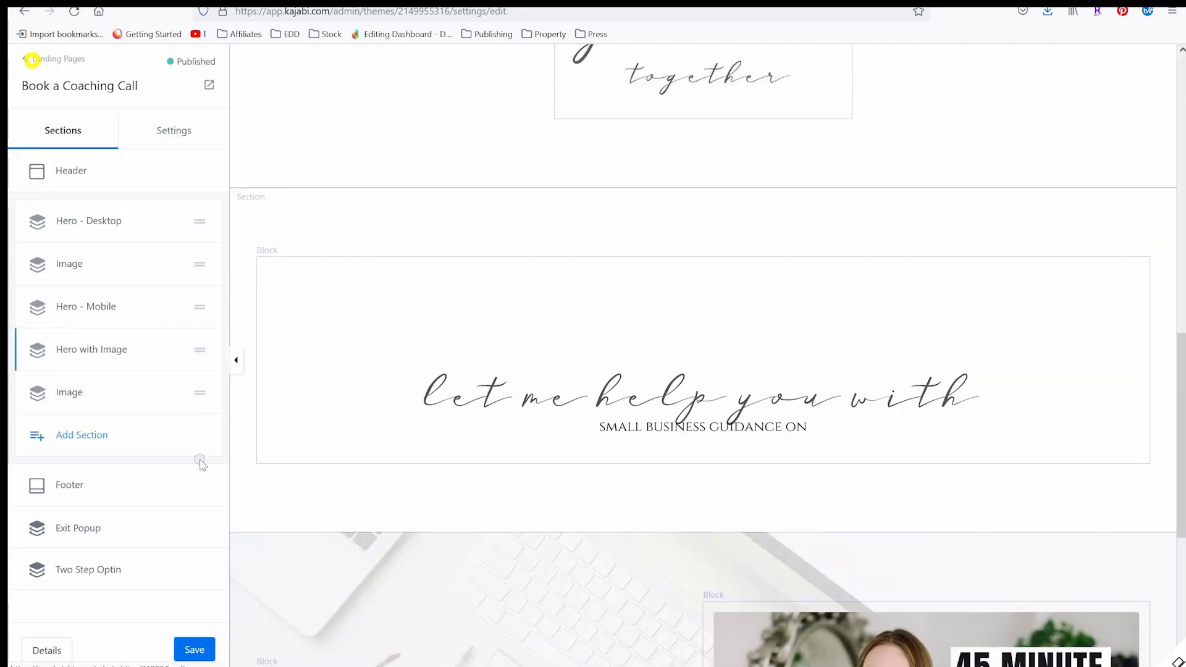
Add a 4 Feature Columns section to the landing page
left_click(83, 423)
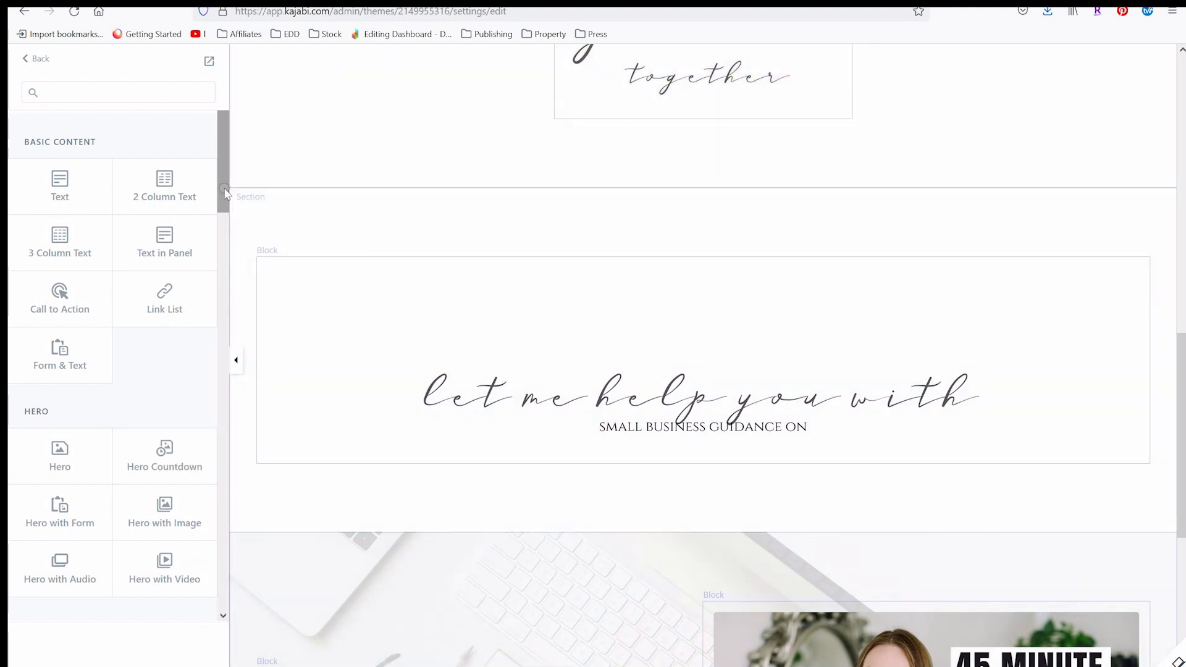
scroll(225, 185, "down", 2)
scroll(247, 254, "down", 5)
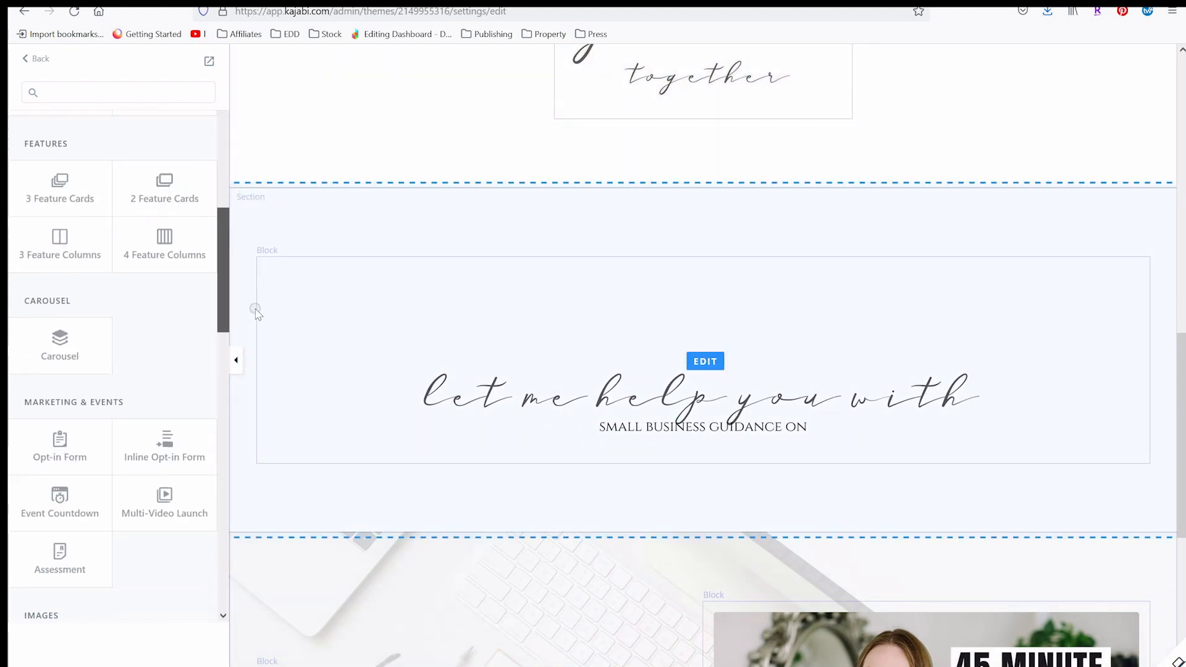
left_click(168, 236)
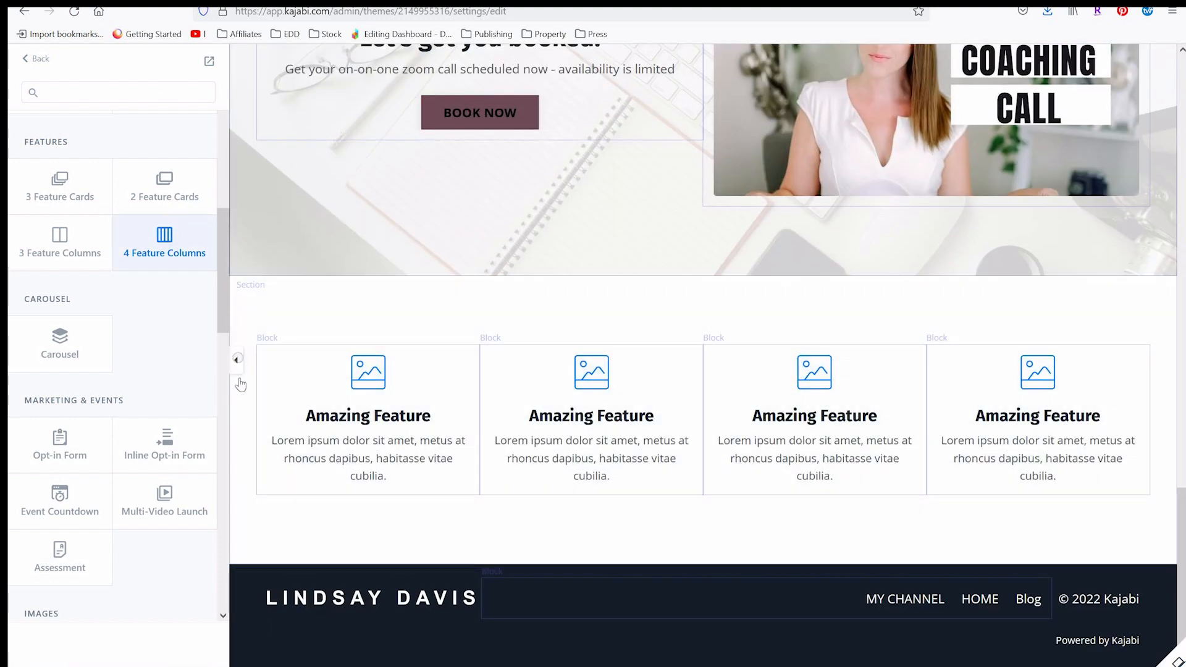
Move the 4 Feature Columns section below the second Image section
left_click(40, 56)
left_click_drag(199, 428, 197, 395)
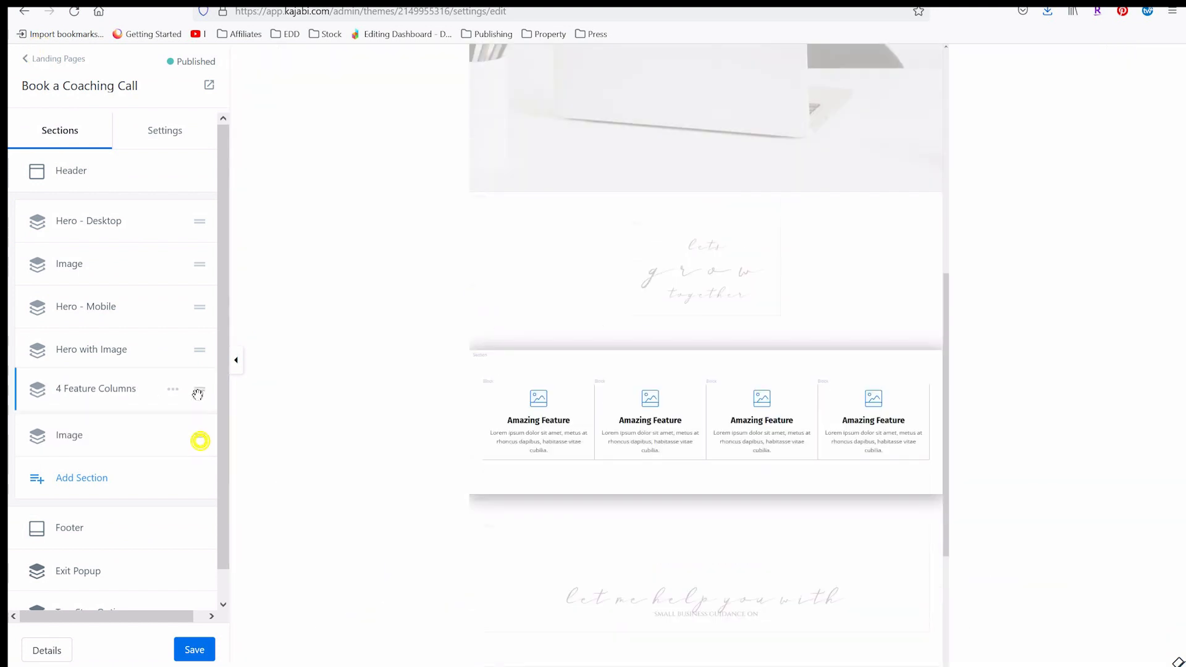
left_click_drag(197, 395, 193, 440)
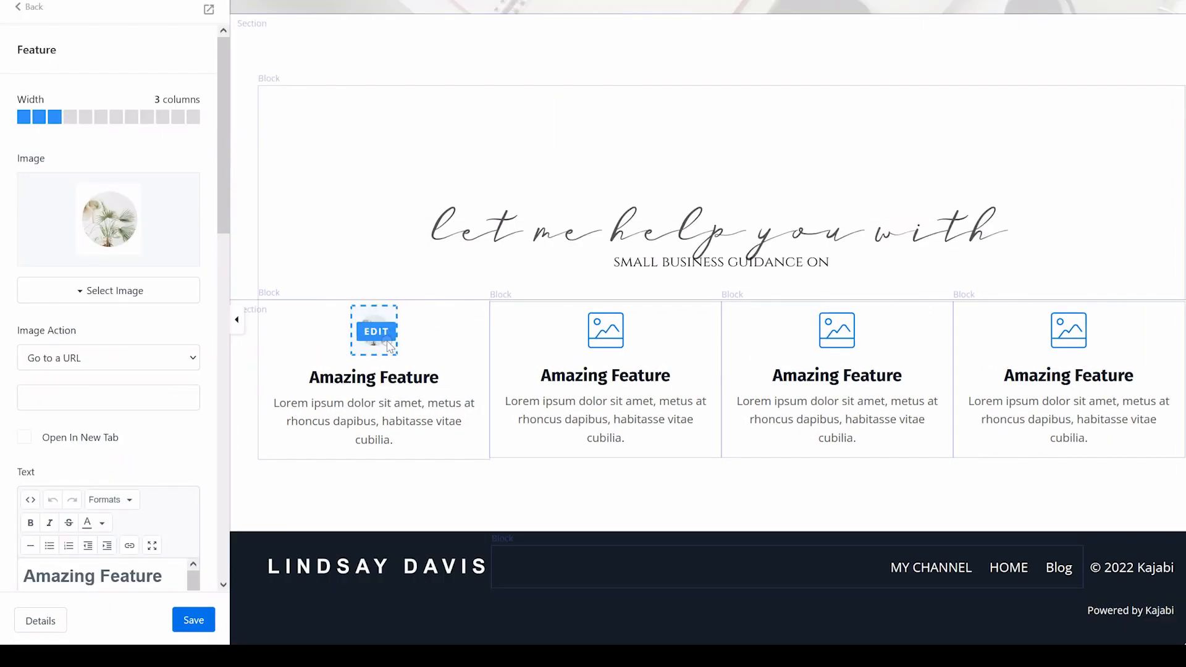
Retitle the feature columns Startup, Marketing, Growth, and Systems
scroll(105, 309, "down", 5)
triple_click(99, 285)
type("Startup")
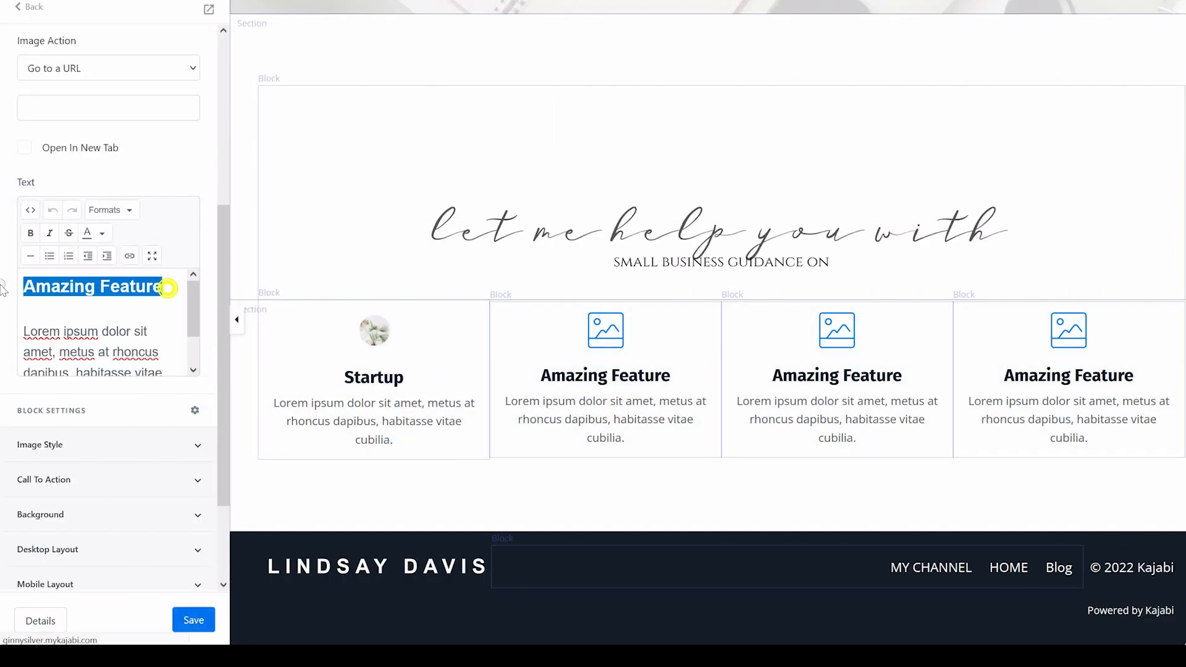
triple_click(167, 349)
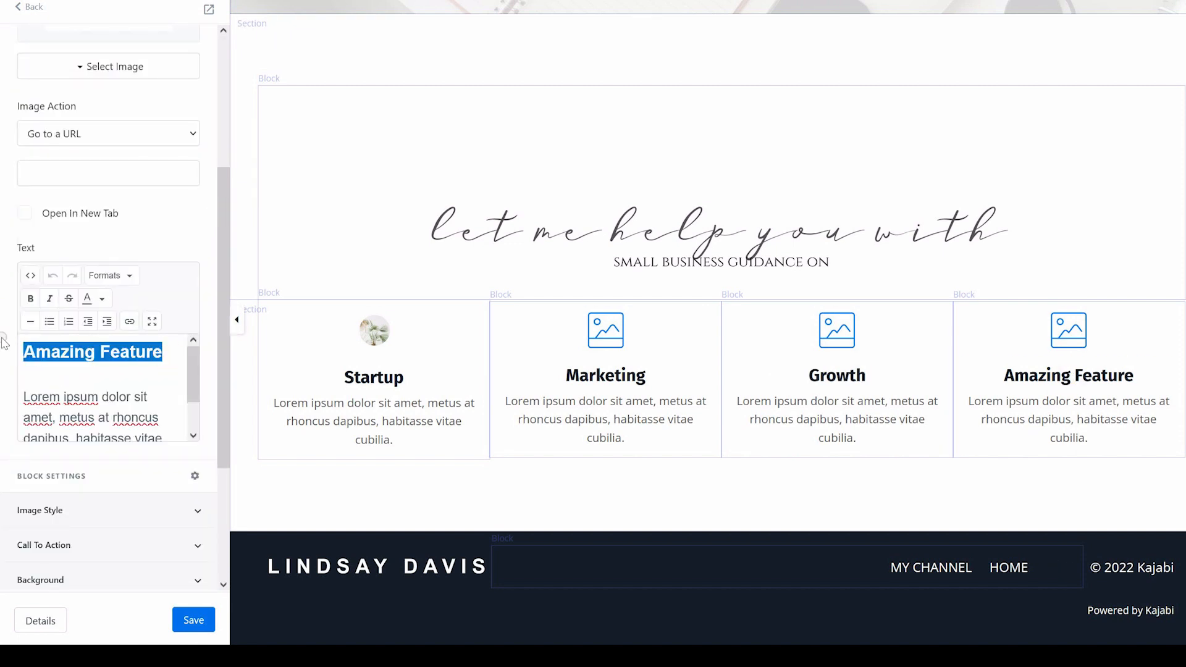
type("Systems")
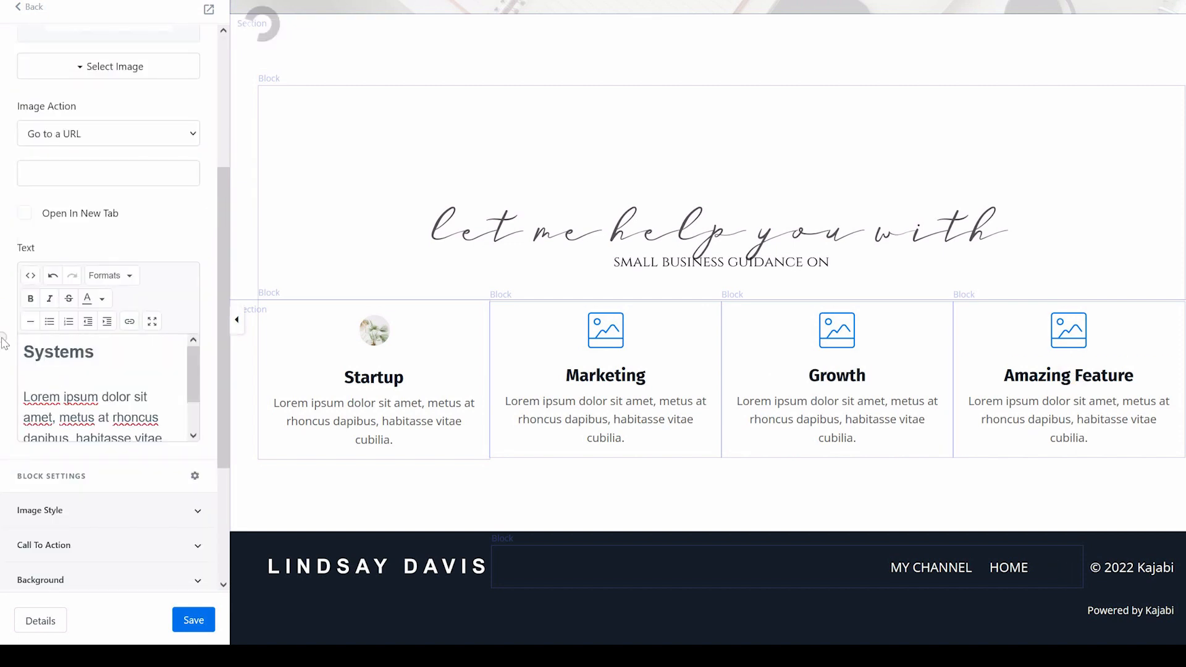
Write the description texts for the Startup and Marketing feature columns
scroll(124, 309, "down", 3)
triple_click(124, 238)
type("Narrow your focus, choose a niche, create")
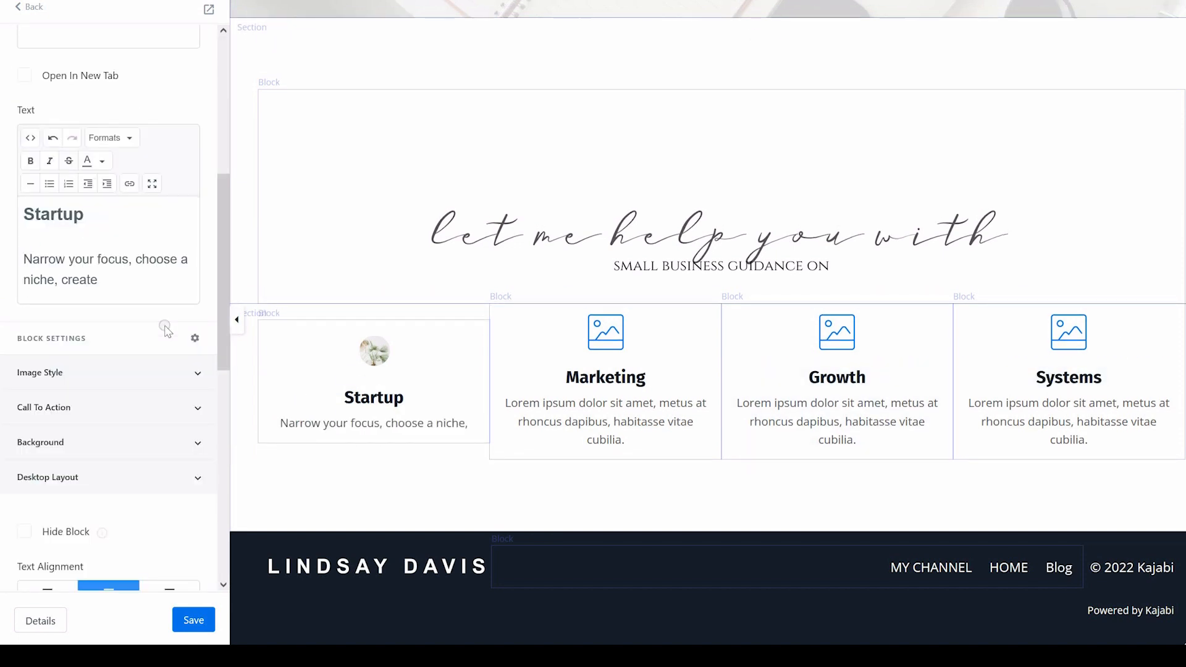
type(" goals , plan a schedule or timeline for work or goals, get pointed in the ri")
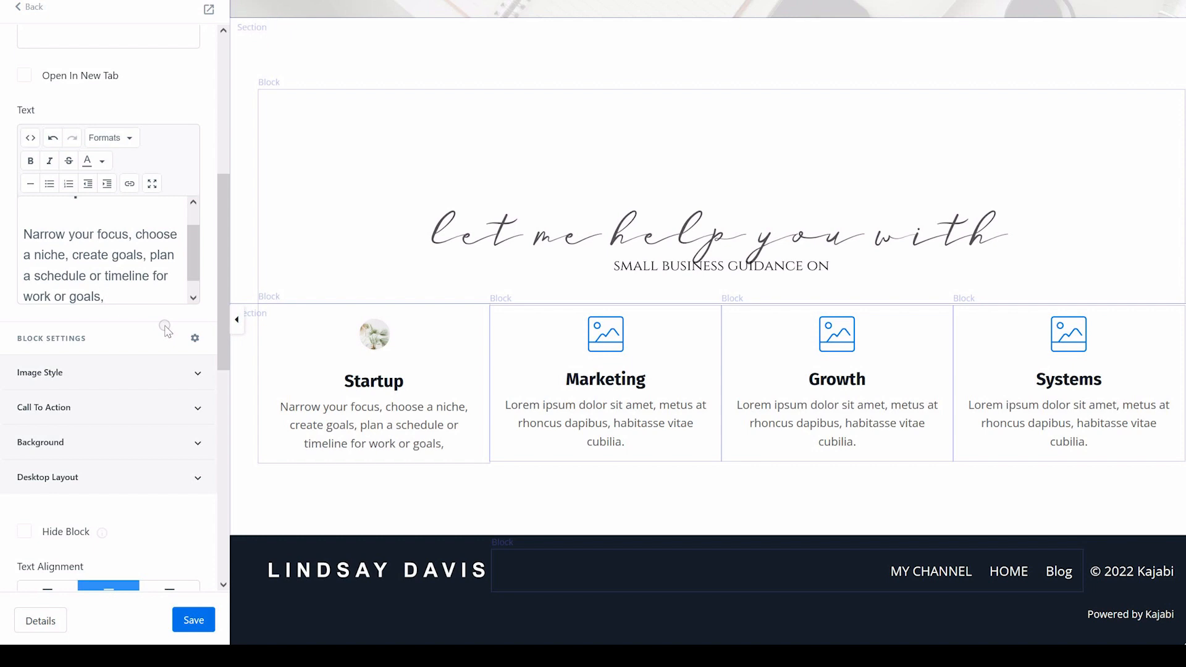
type("ght direction with what's needed to start your business in California")
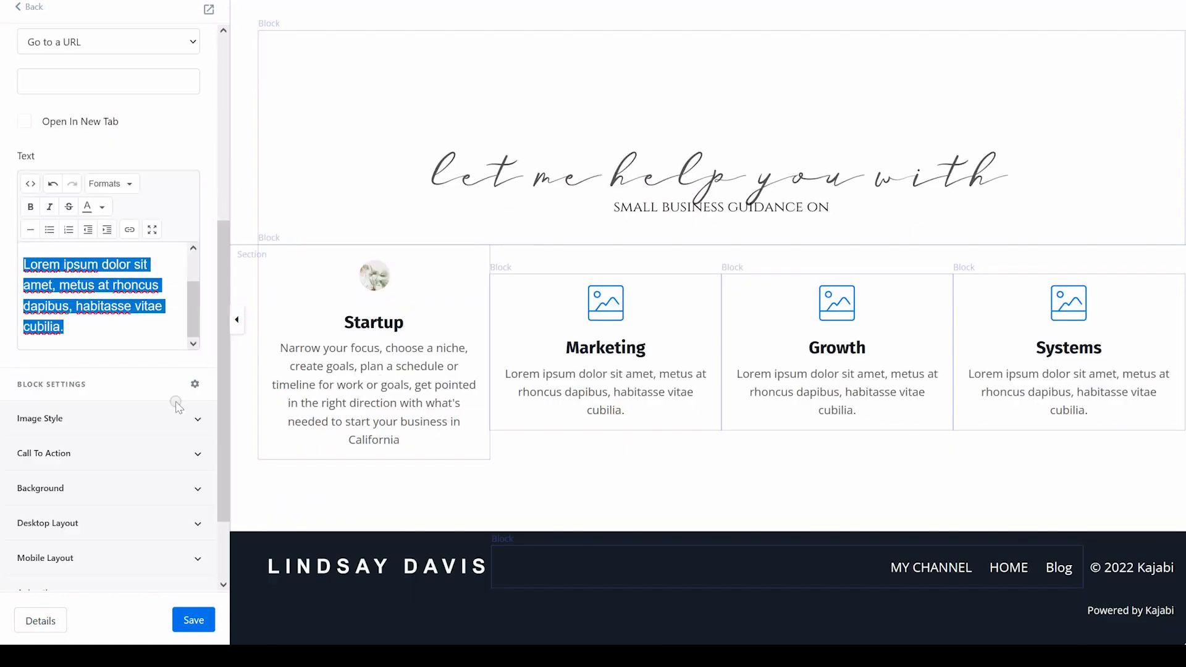
type("Free, low cost, and paid marketing strategies you can begin implementing right away in order to ge")
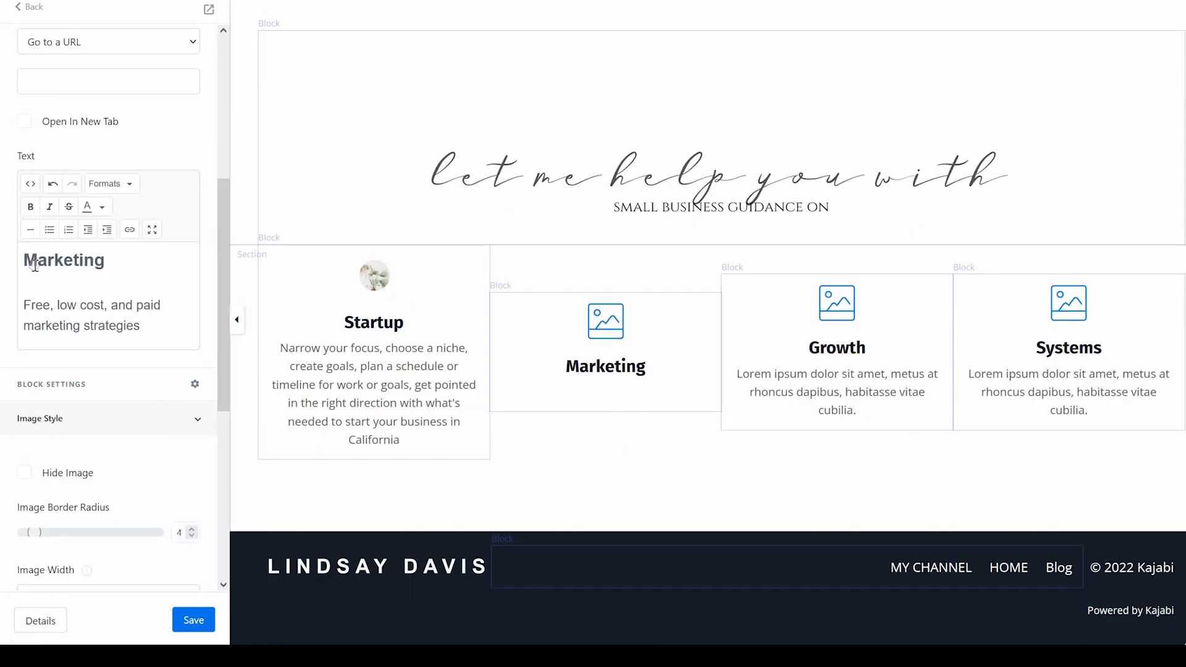
type("t your target clients to find you and buy from you")
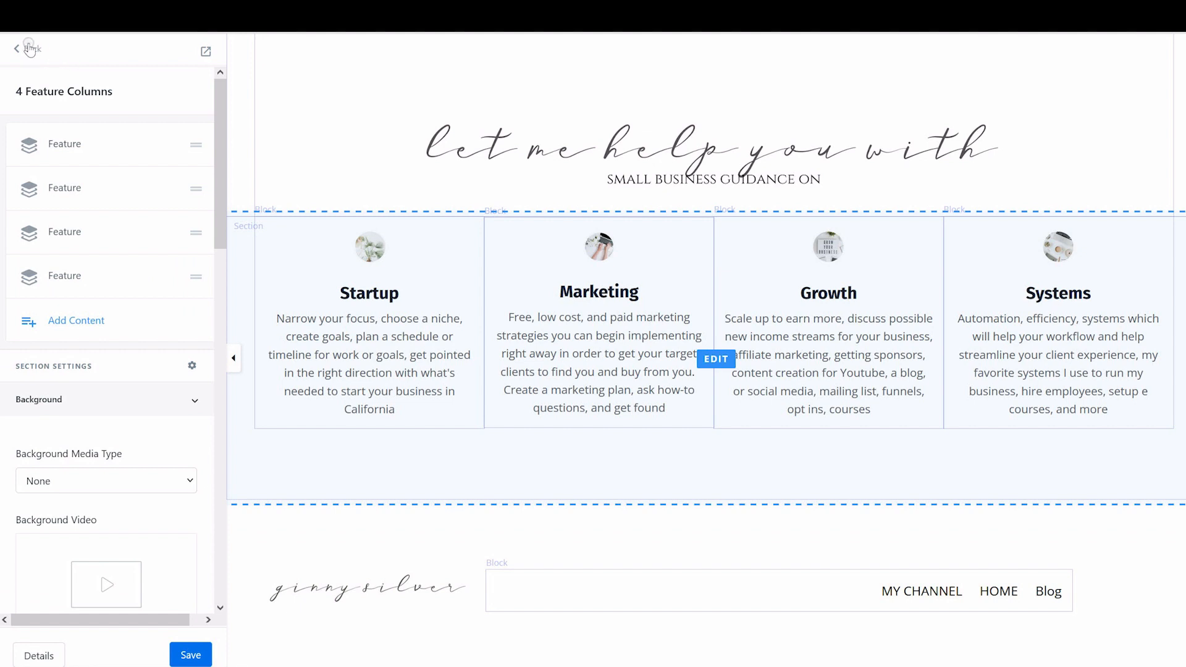
Add an FAQ section below the feature columns and open its first accordion
left_click(26, 53)
left_click(87, 474)
left_click_drag(221, 265, 217, 479)
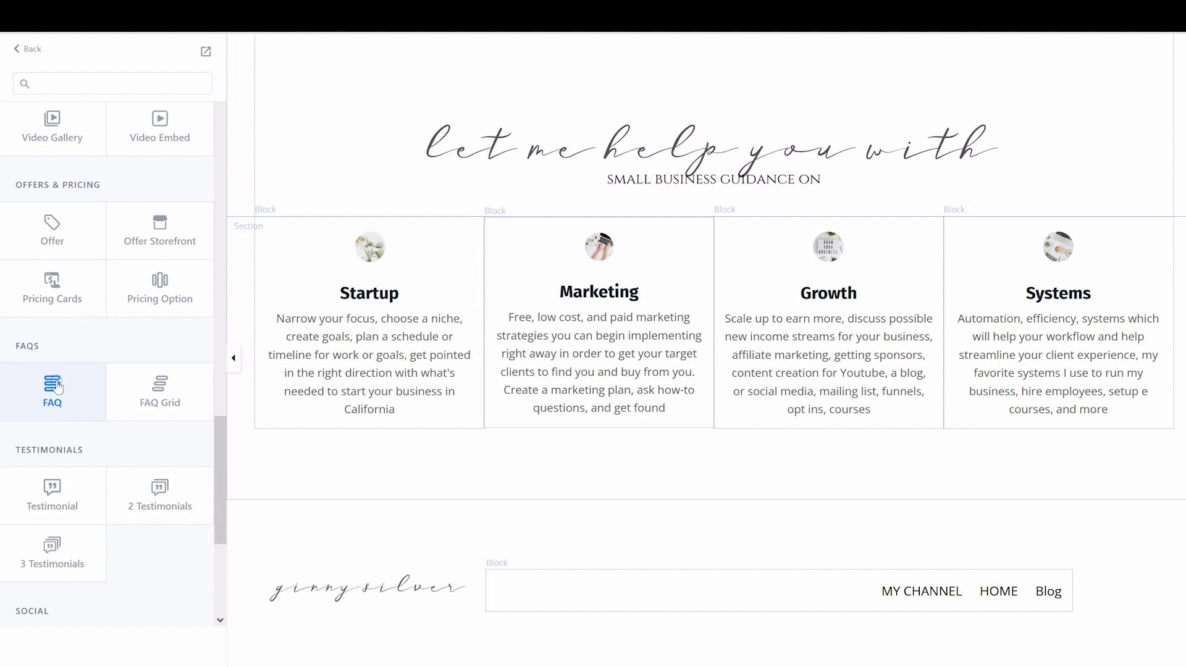
left_click(169, 400)
left_click(51, 382)
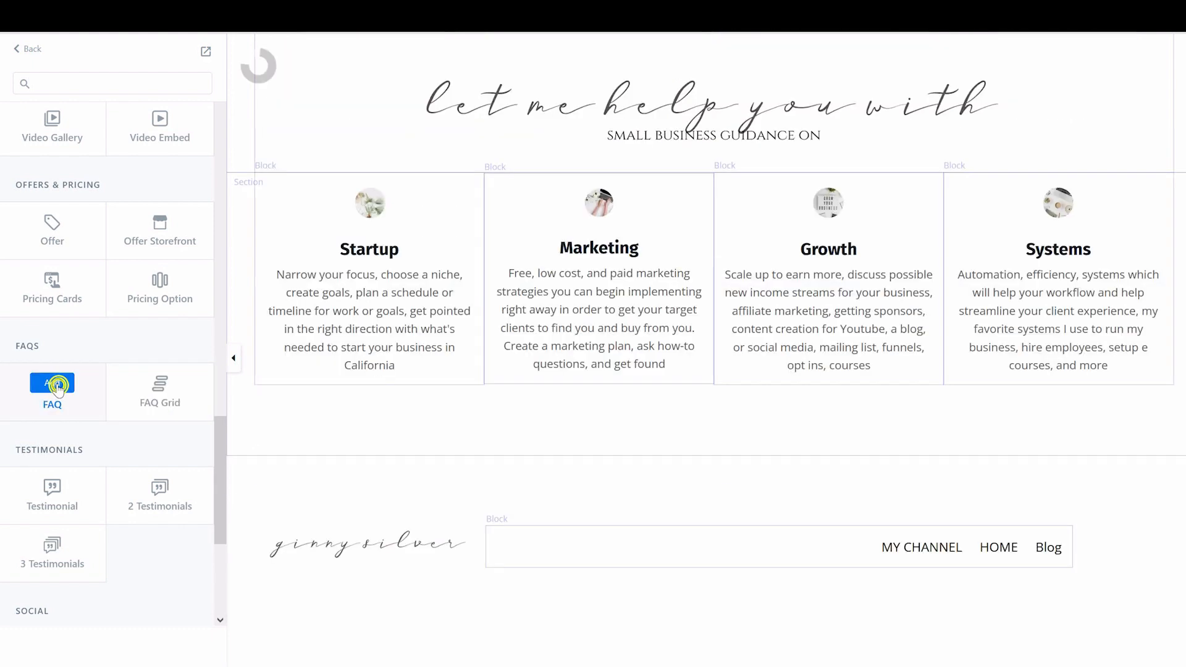
left_click(716, 233)
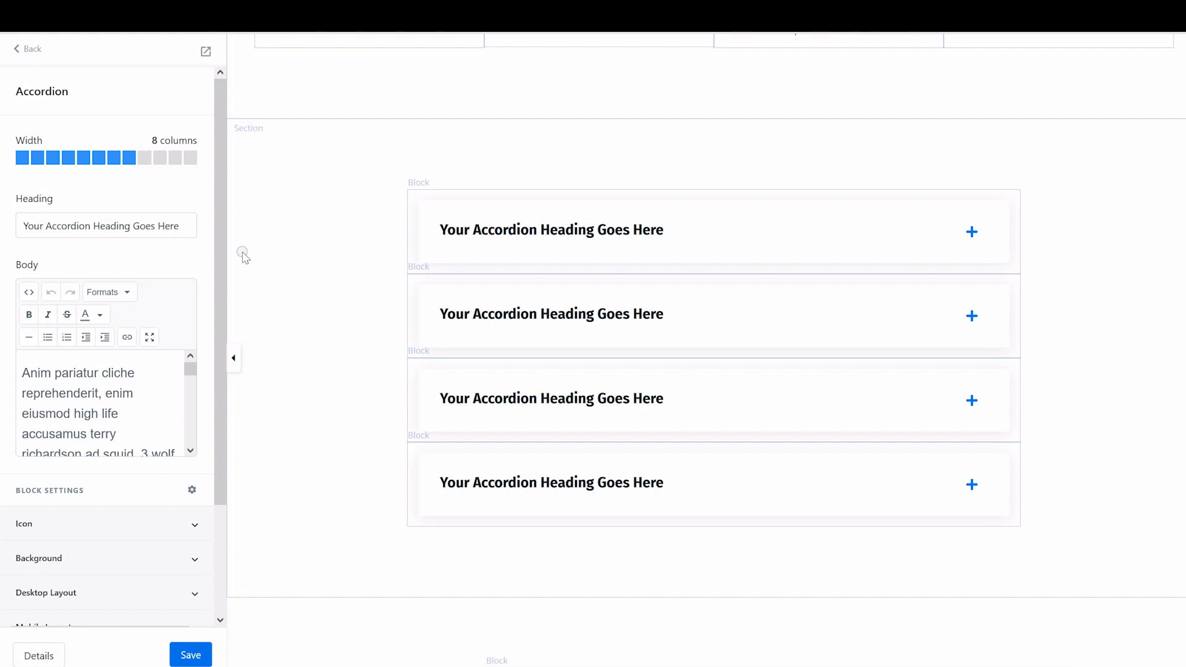
Set the first FAQ heading to ask what the coach doesn't help with and write its answer
triple_click(186, 224)
key("BackSpace")
type("What DON'T you help")
key("BackSpace")
key("BackSpace")
key("BackSpace")
key("BackSpace")
key("BackSpace")
key("BackSpace")
key("BackSpace")
key("BackSpace")
key("BackSpace")
key("BackSpace")
key("BackSpace")
key("BackSpace")
type("ESN'T G help with?")
left_click_drag(2, 359, 121, 554)
type("money nor a give you")
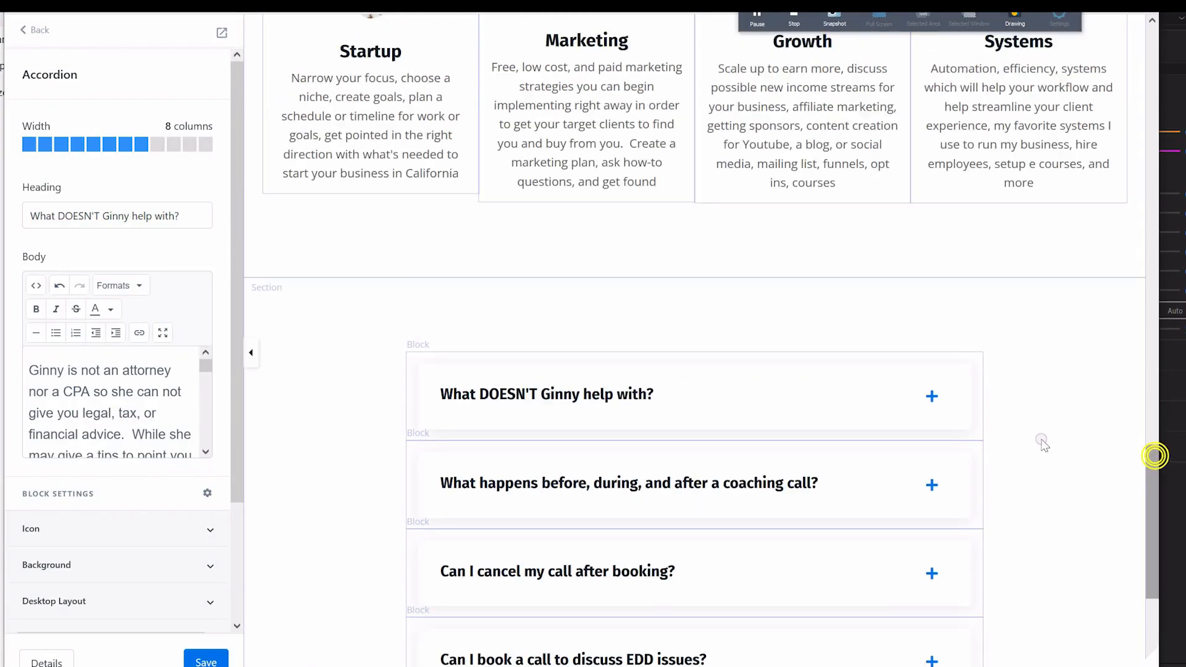
Add a second video embed block to the Video Embed section and open it
left_click_drag(1151, 525, 1147, 549)
left_click(933, 304)
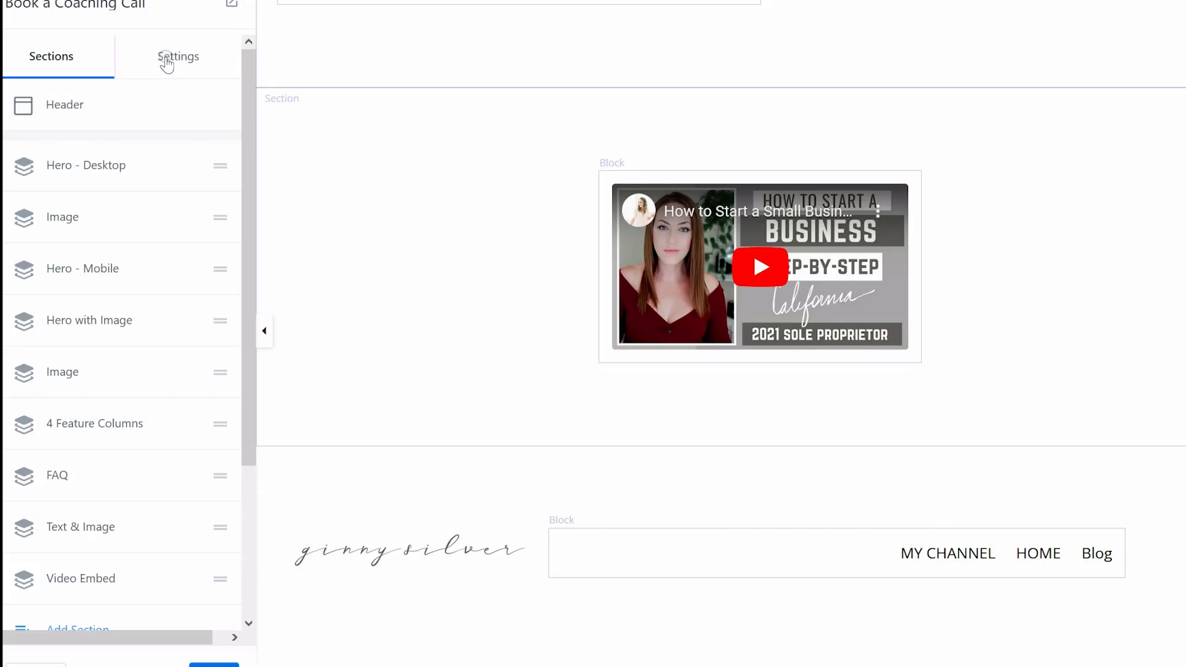
left_click_drag(246, 339, 251, 425)
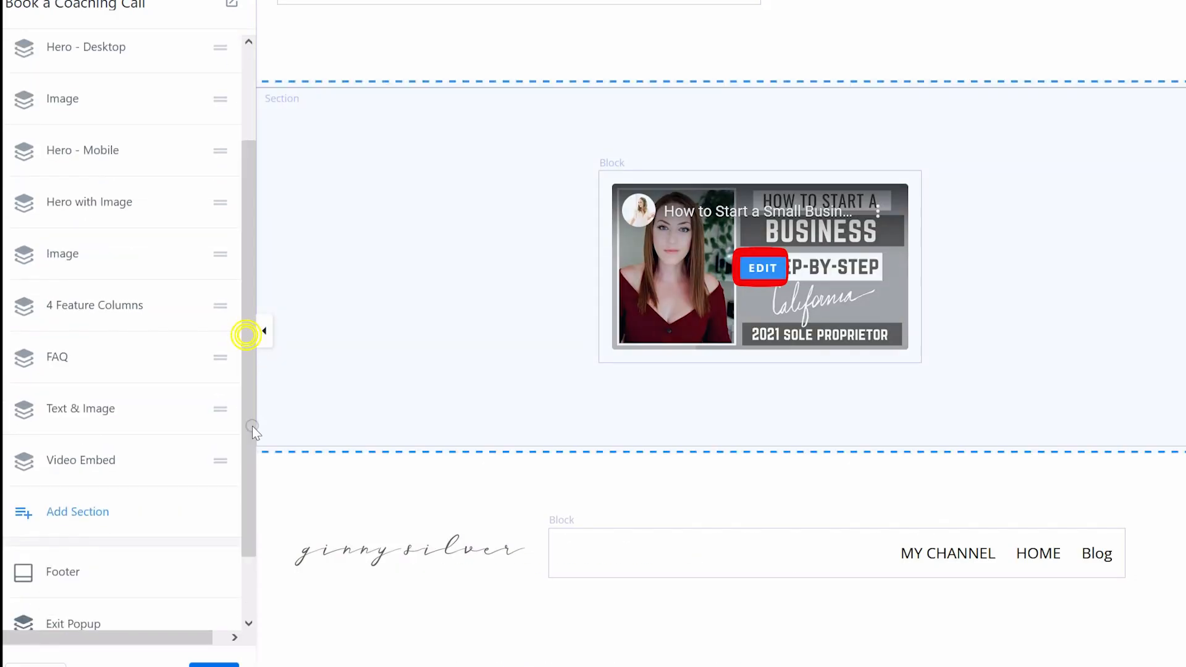
left_click(92, 462)
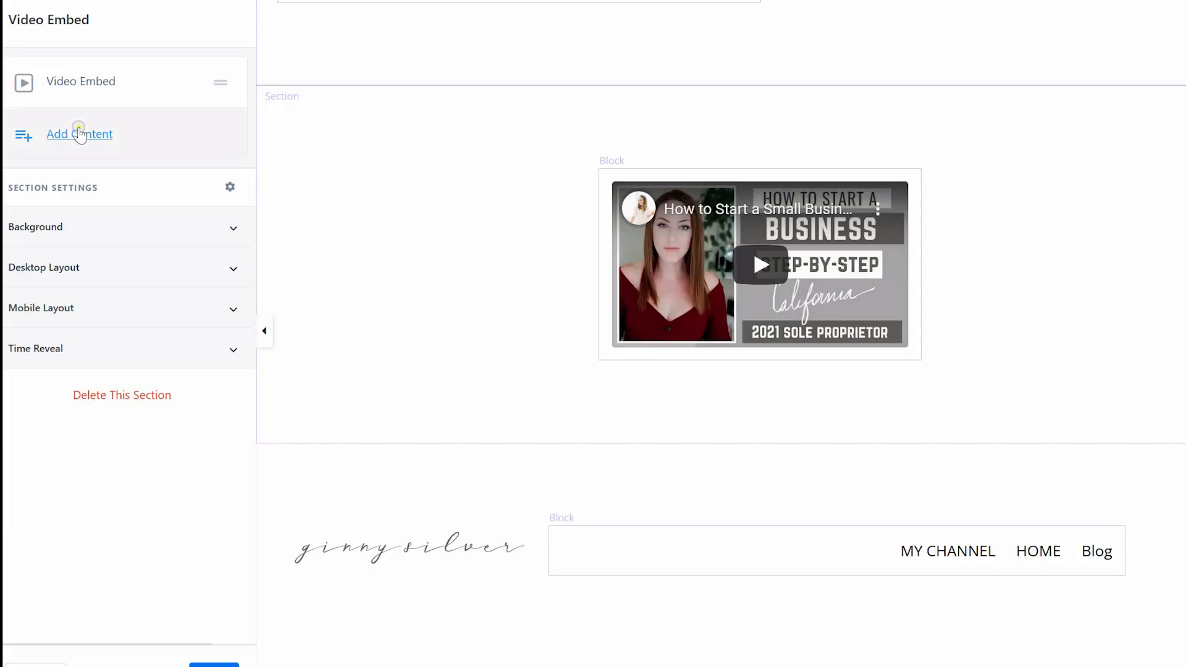
left_click(73, 133)
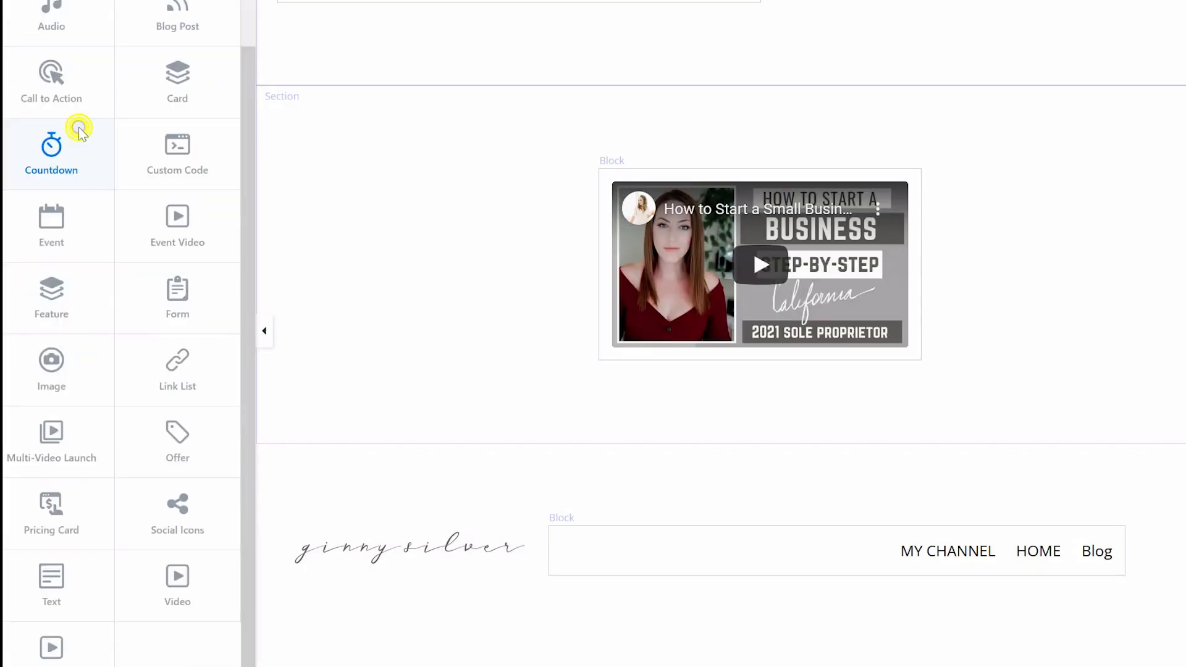
left_click(38, 662)
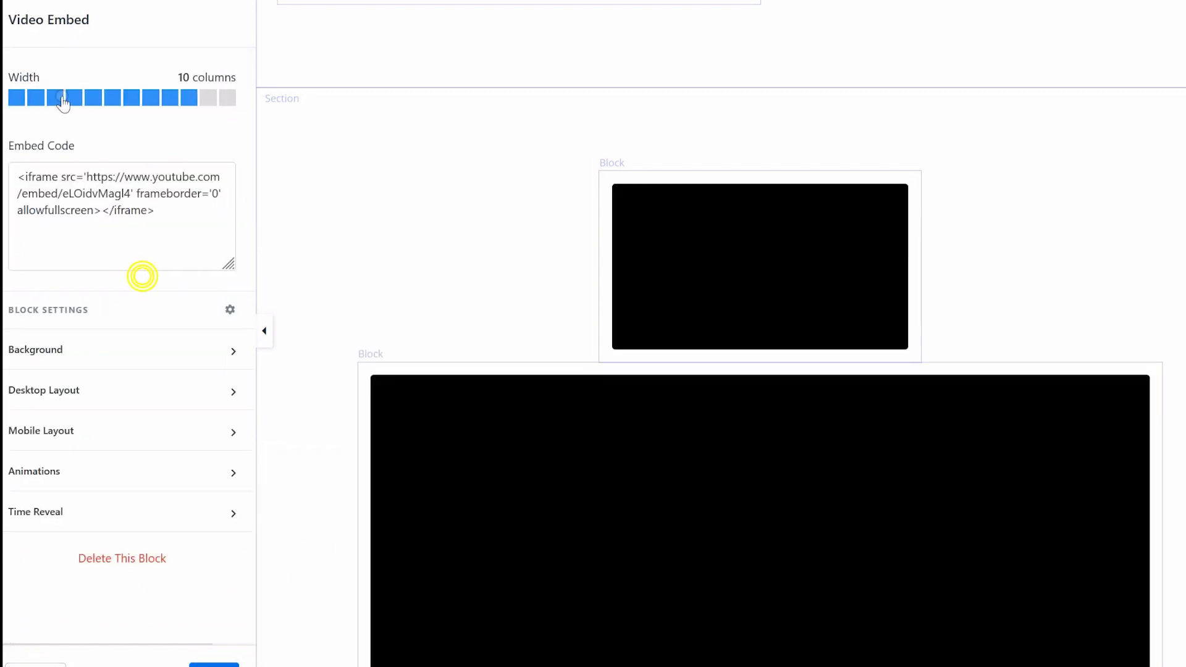
left_click(68, 99)
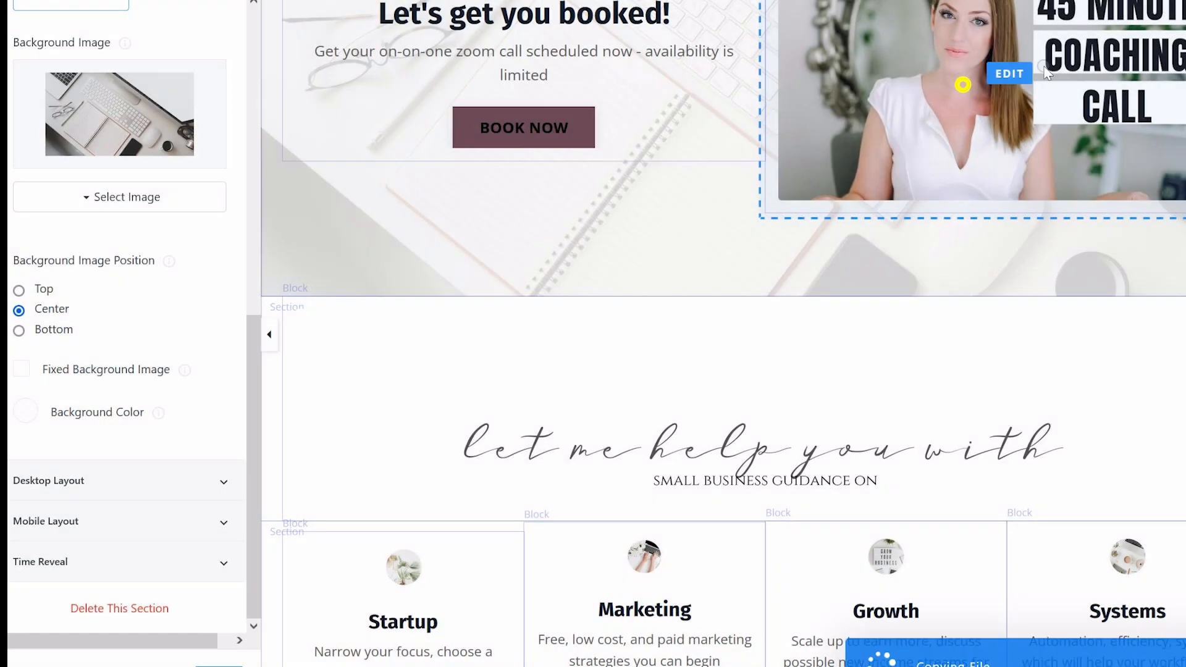
left_click(960, 84)
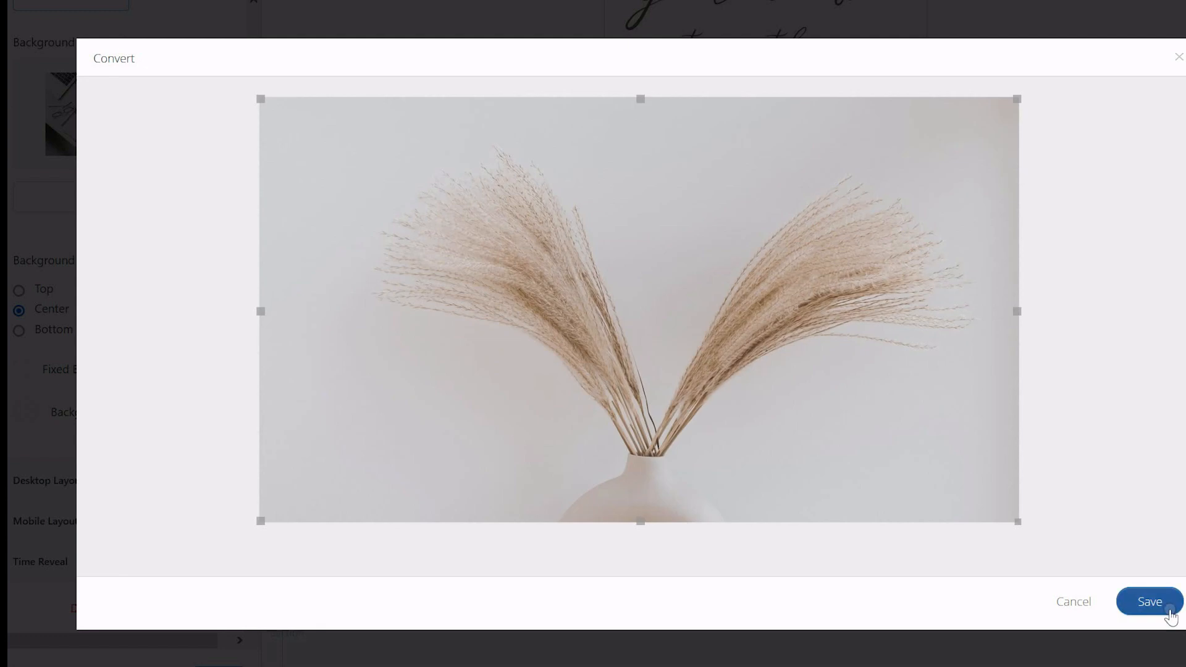
left_click(1166, 607)
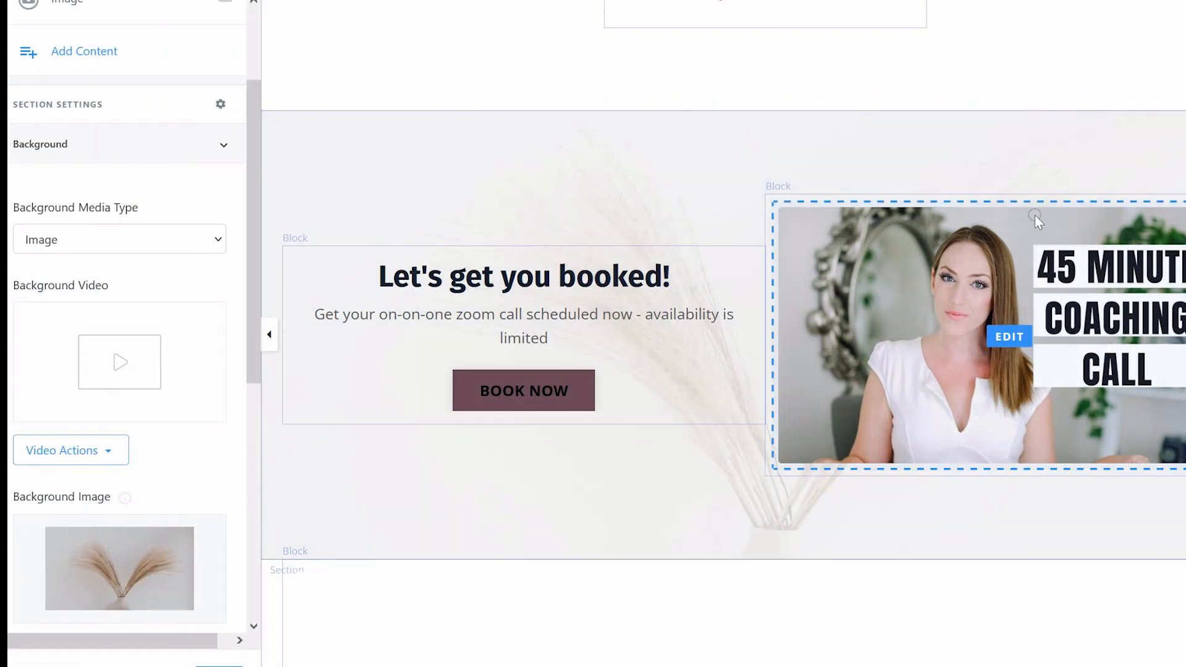
scroll(722, 334, "up", 9)
scroll(723, 334, "down", 20)
scroll(723, 333, "down", 3)
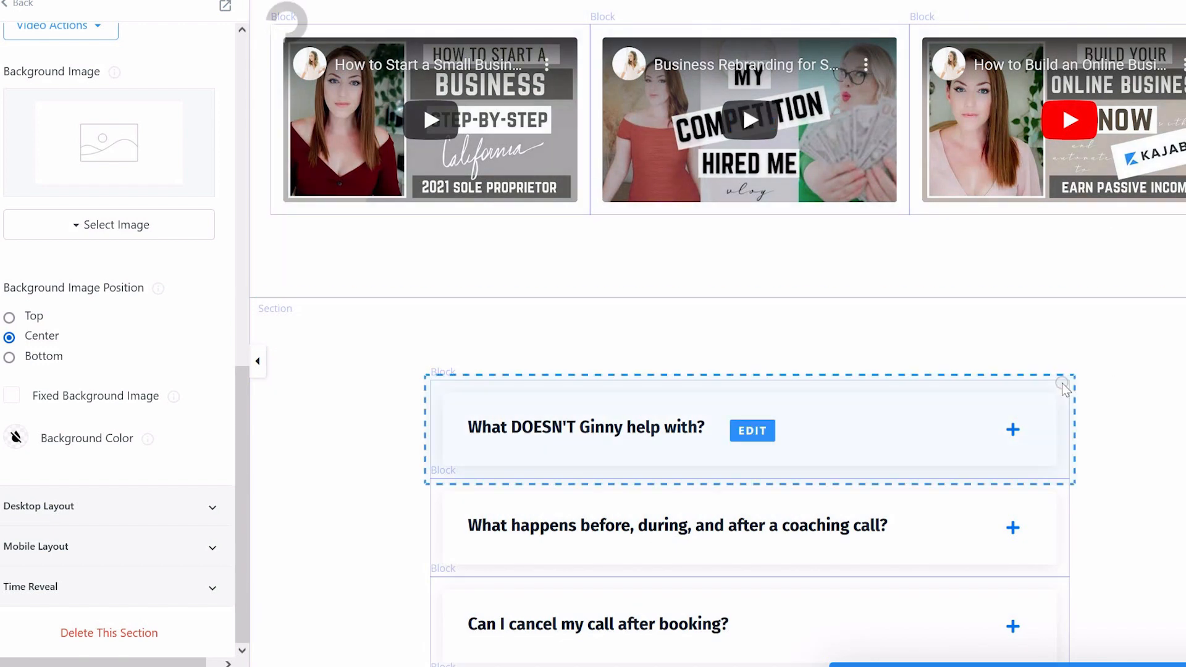
Try to give the FAQ section a translucent white background colour and an image background
left_click(9, 439)
left_click(34, 581)
left_click(161, 626)
left_click_drag(363, 620, 294, 621)
left_click_drag(247, 389, 250, 189)
left_click(162, 237)
left_click(133, 287)
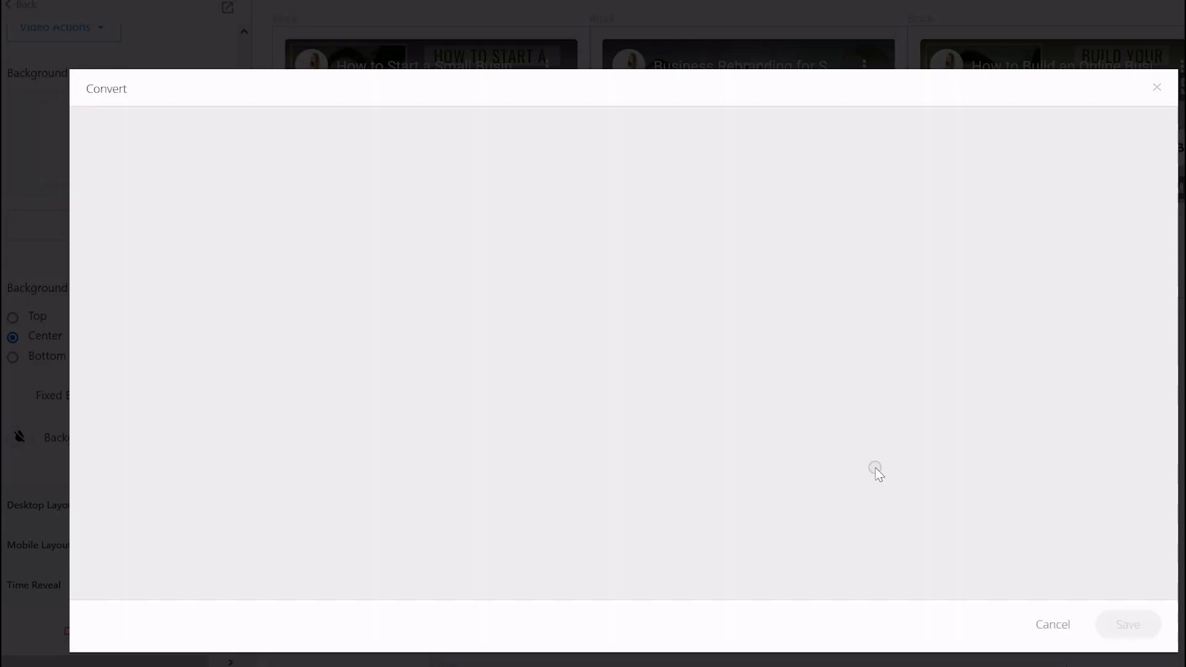
left_click(1129, 624)
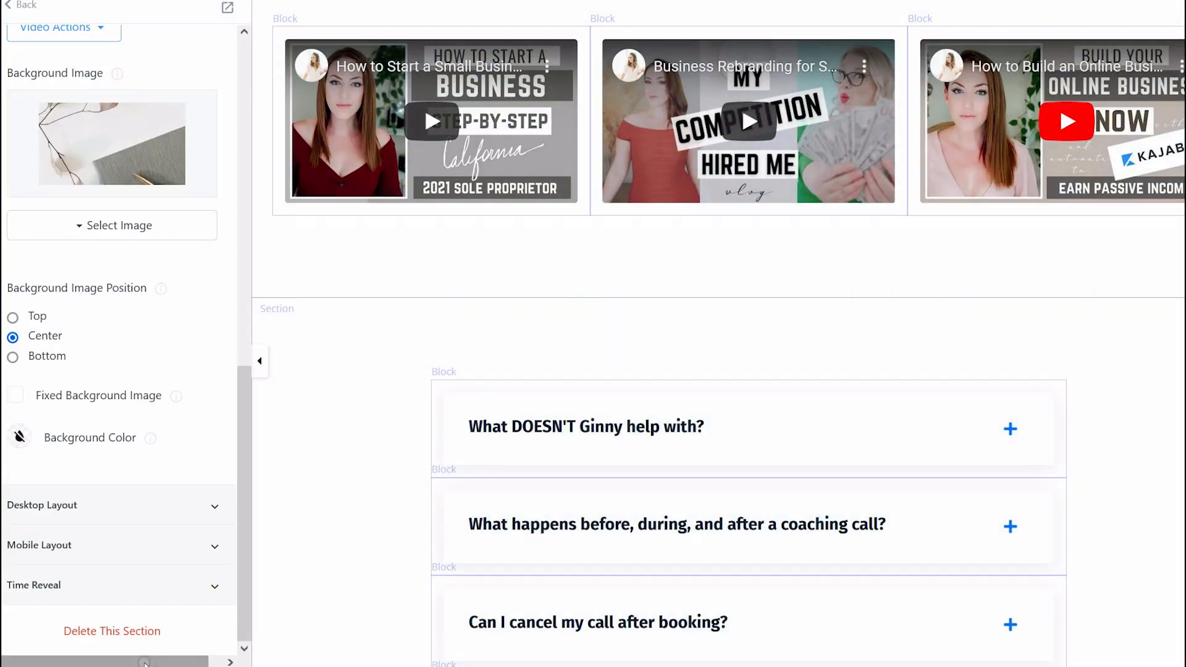
Give the FAQ section a translucent white background colour and set its background media type to Image
left_click(13, 438)
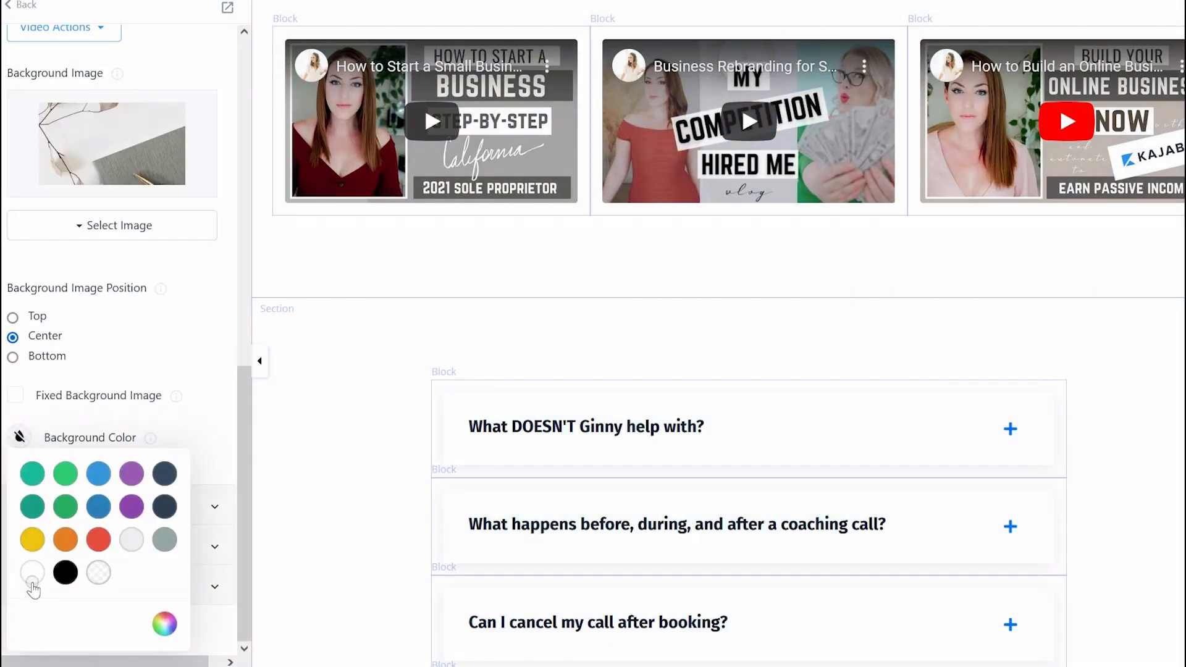
left_click(37, 579)
left_click(165, 624)
left_click_drag(364, 618, 296, 618)
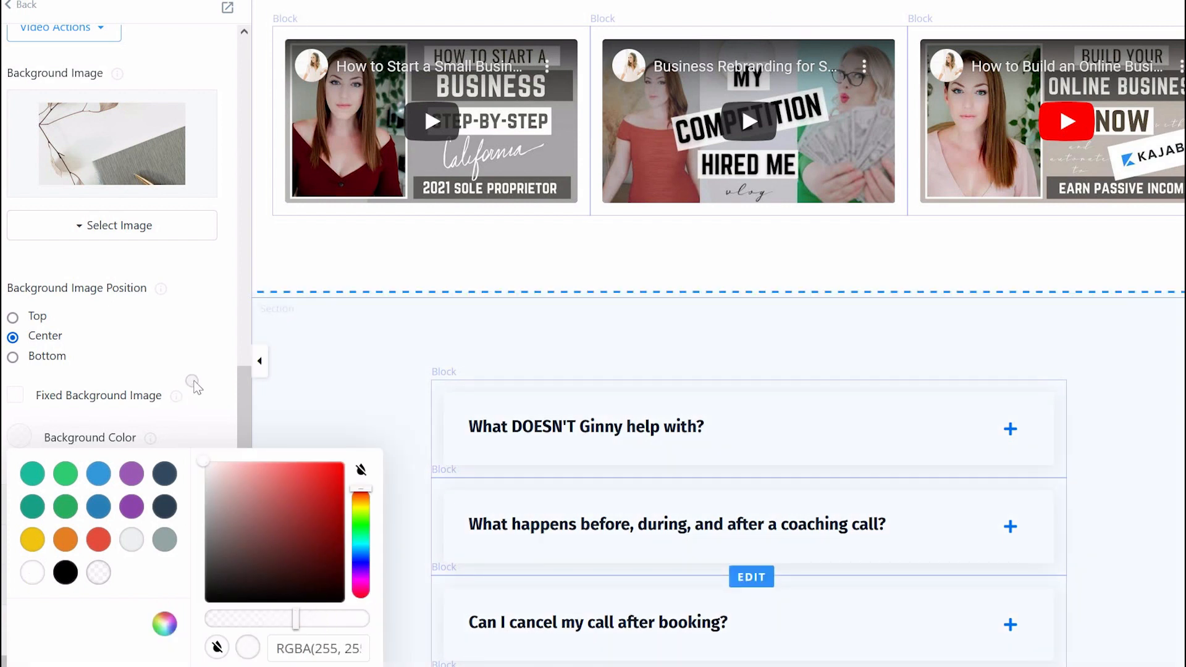
left_click_drag(249, 389, 247, 190)
left_click(162, 240)
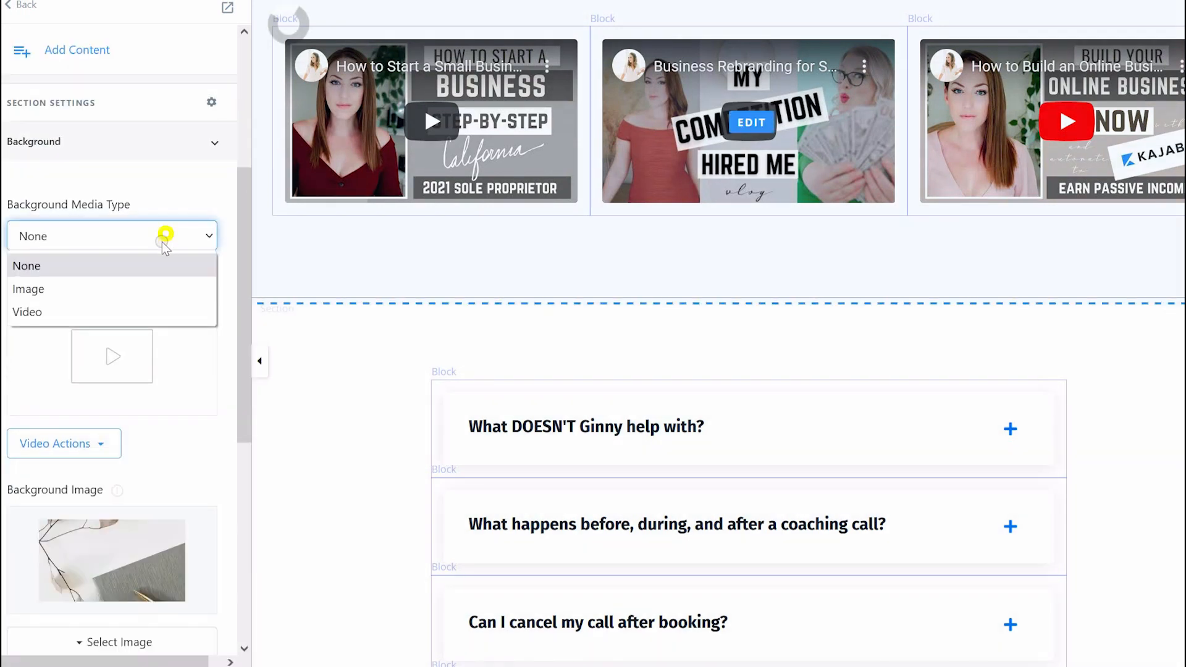
left_click(134, 288)
left_click_drag(242, 280, 240, 473)
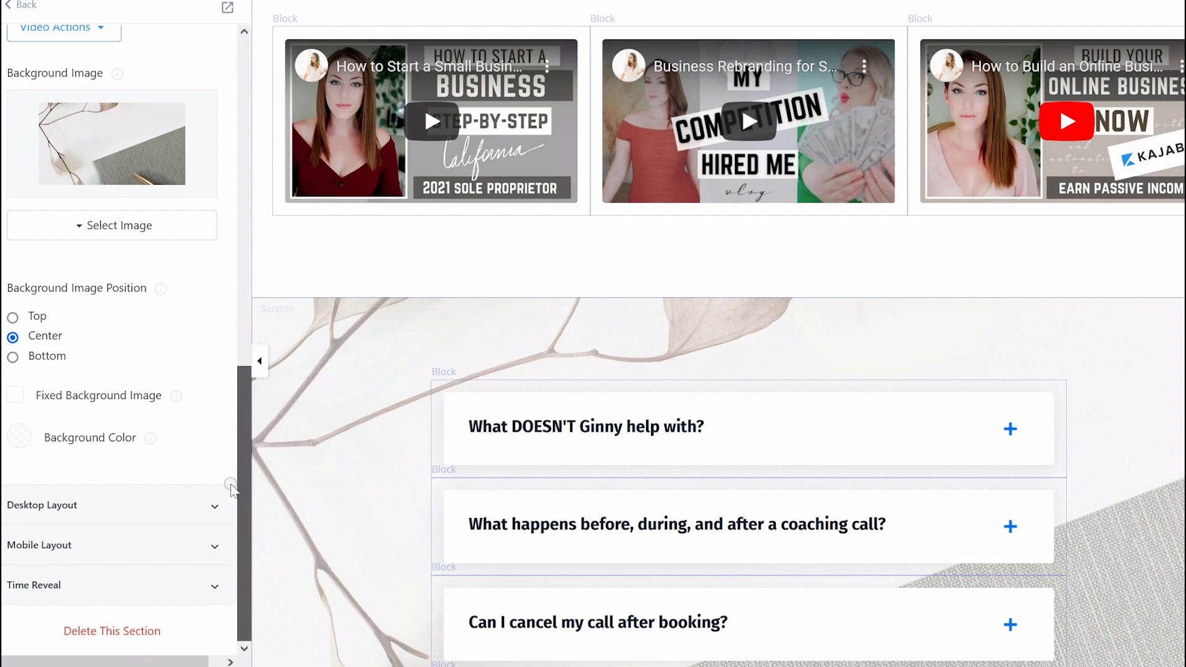
Give the About Ginny text block a Fade animation from the Left with a 1s duration
left_click(21, 437)
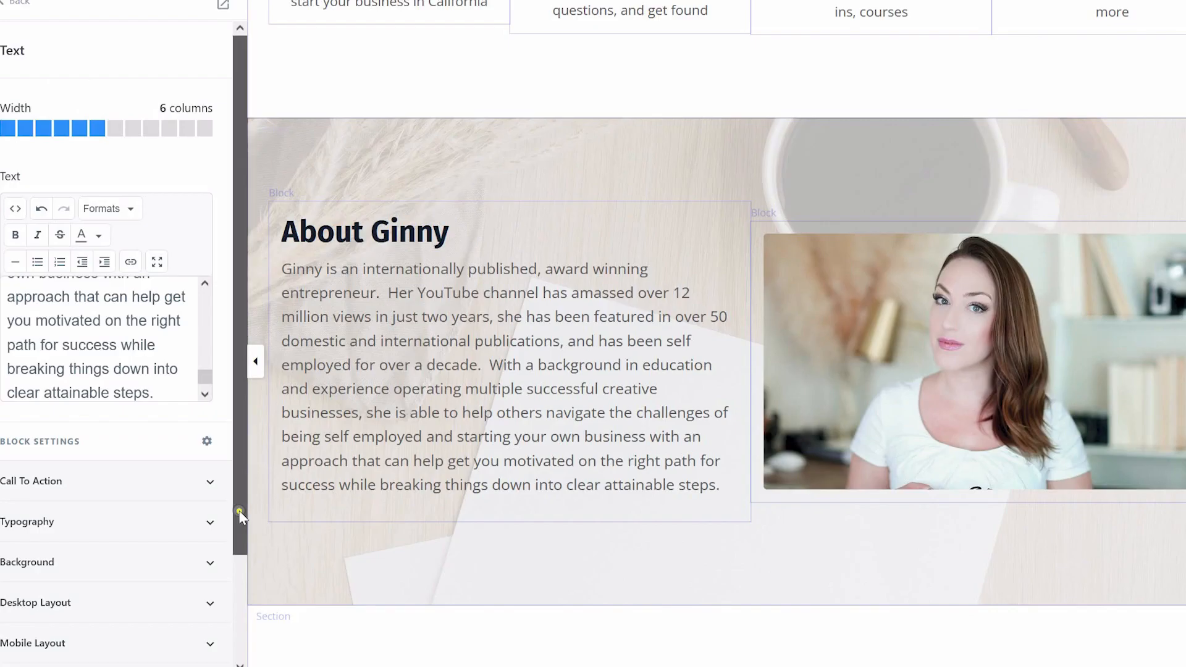
left_click_drag(239, 510, 224, 617)
left_click(186, 553)
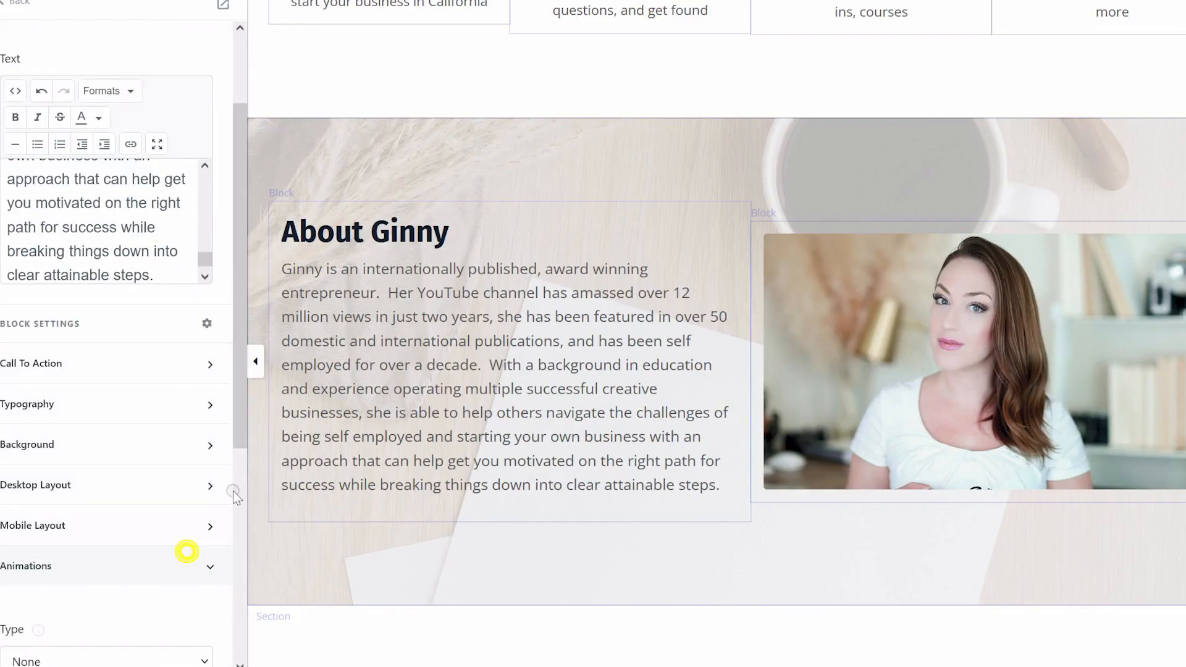
left_click_drag(235, 418, 235, 551)
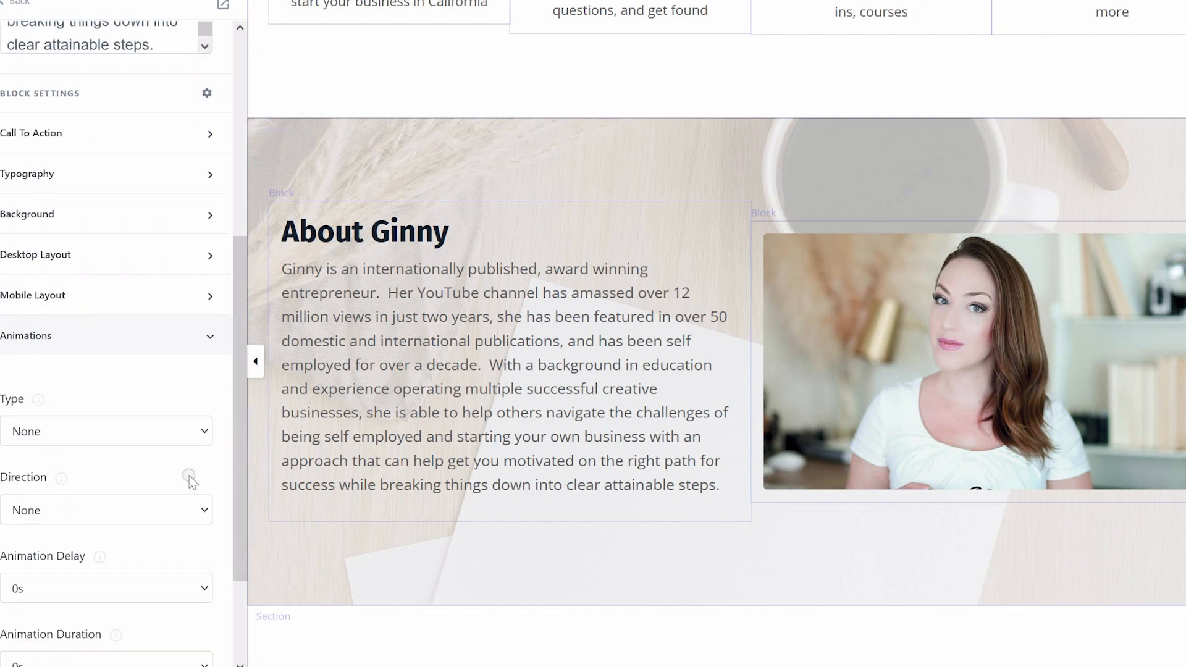
left_click(184, 435)
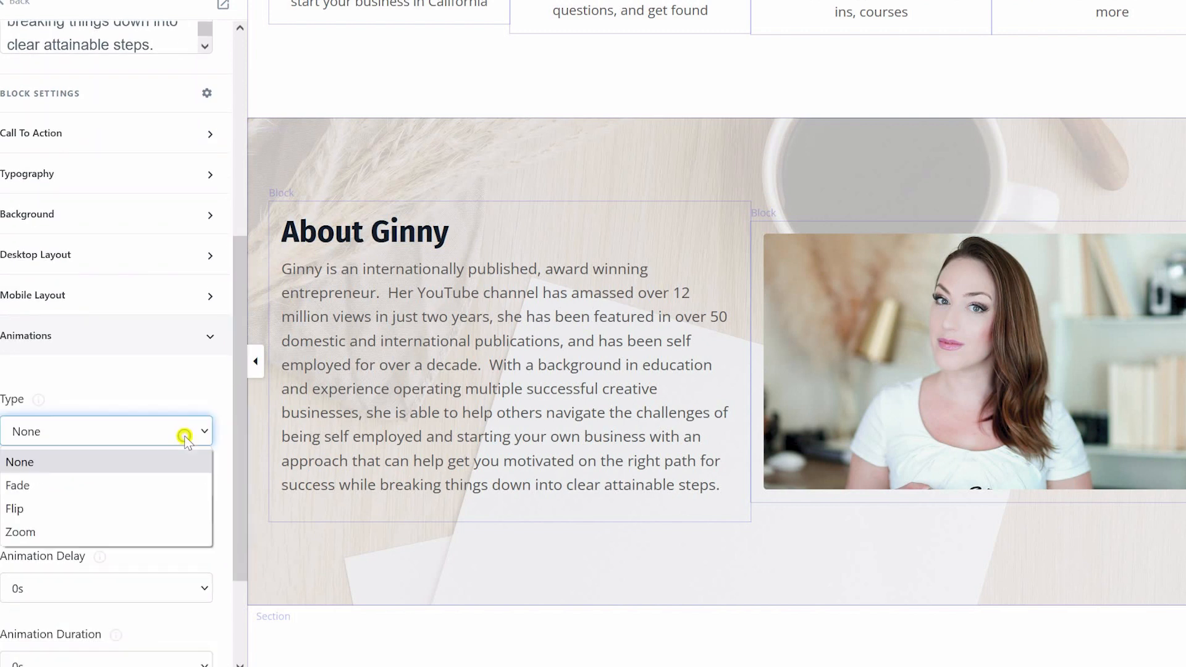
left_click(169, 477)
left_click(190, 507)
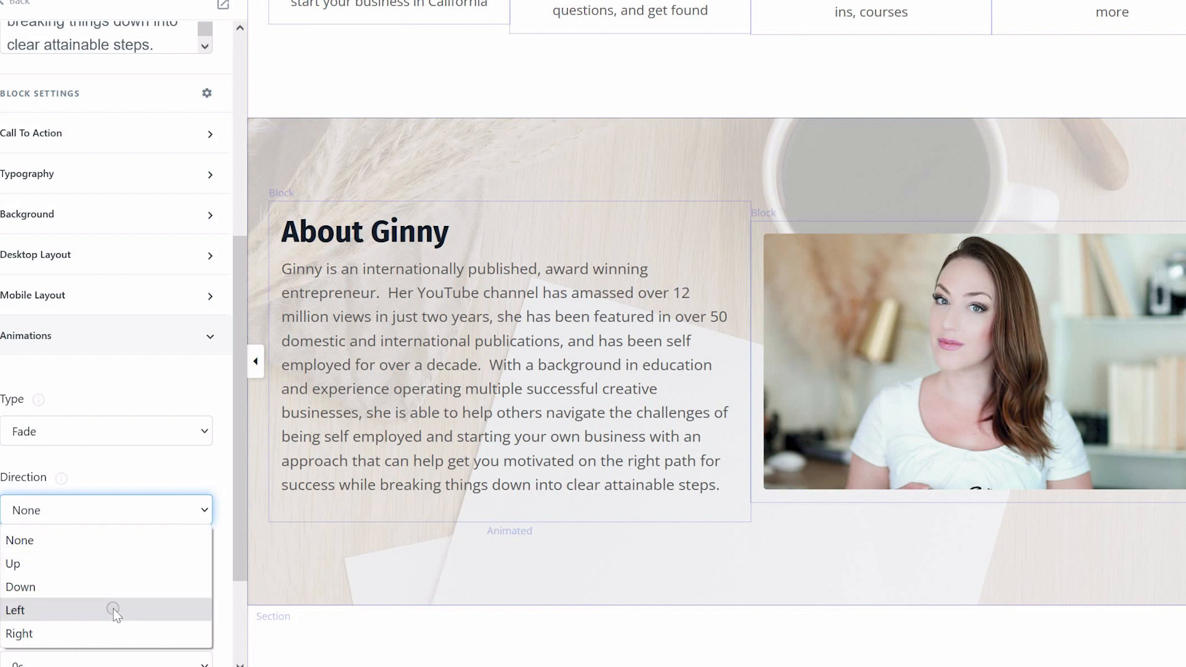
left_click(113, 609)
left_click_drag(241, 492, 224, 586)
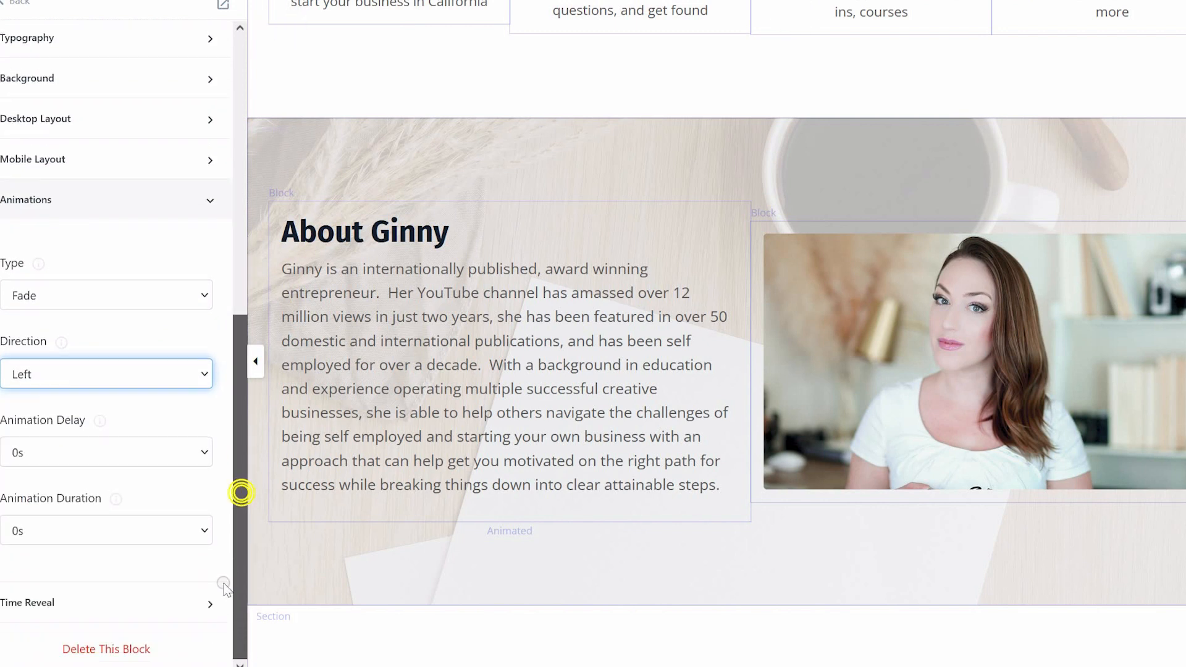
left_click(188, 531)
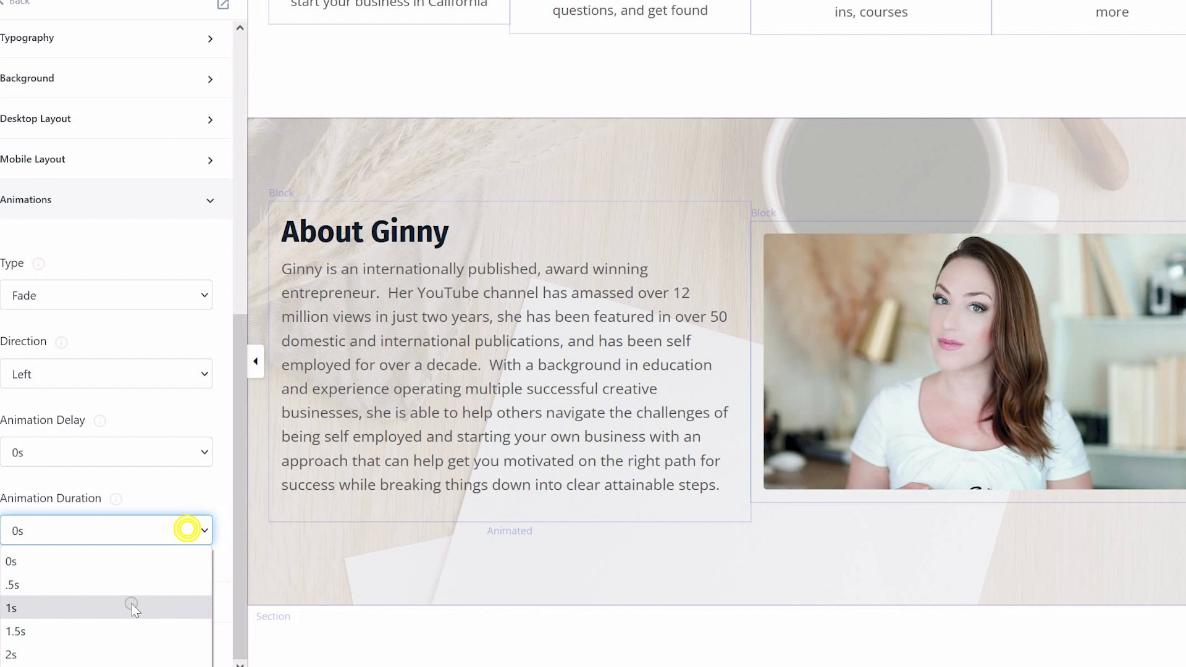
left_click(128, 607)
Leave the page editor and open the details of the Book a Coaching Call landing page
left_click(920, 407)
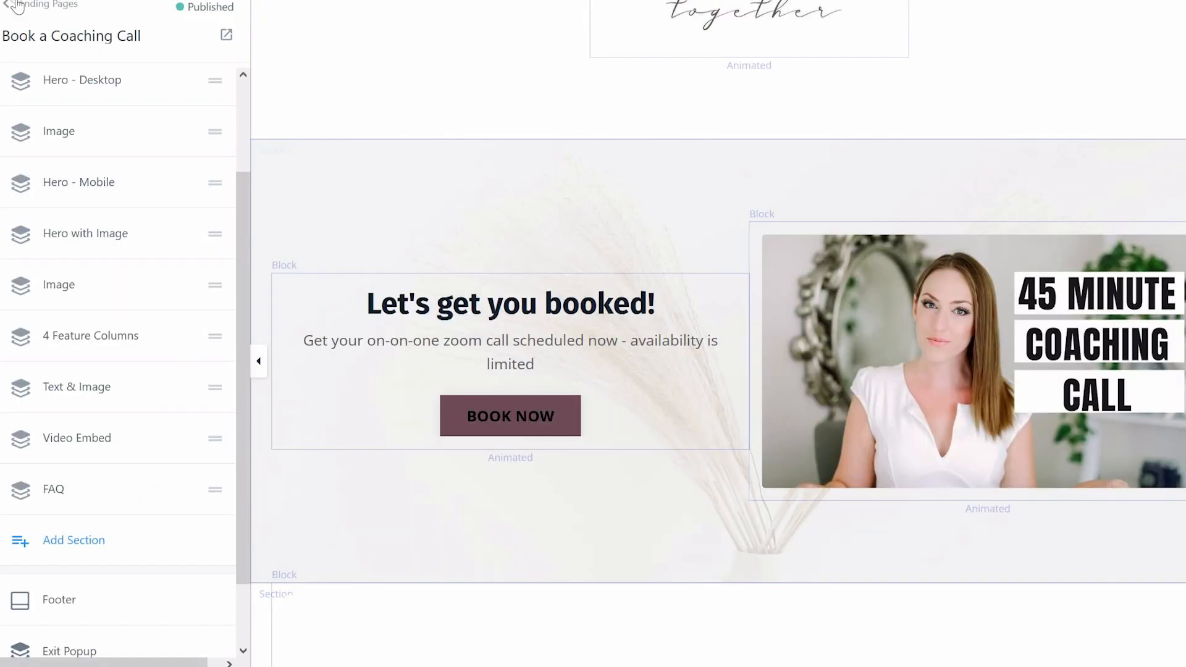
left_click(18, 8)
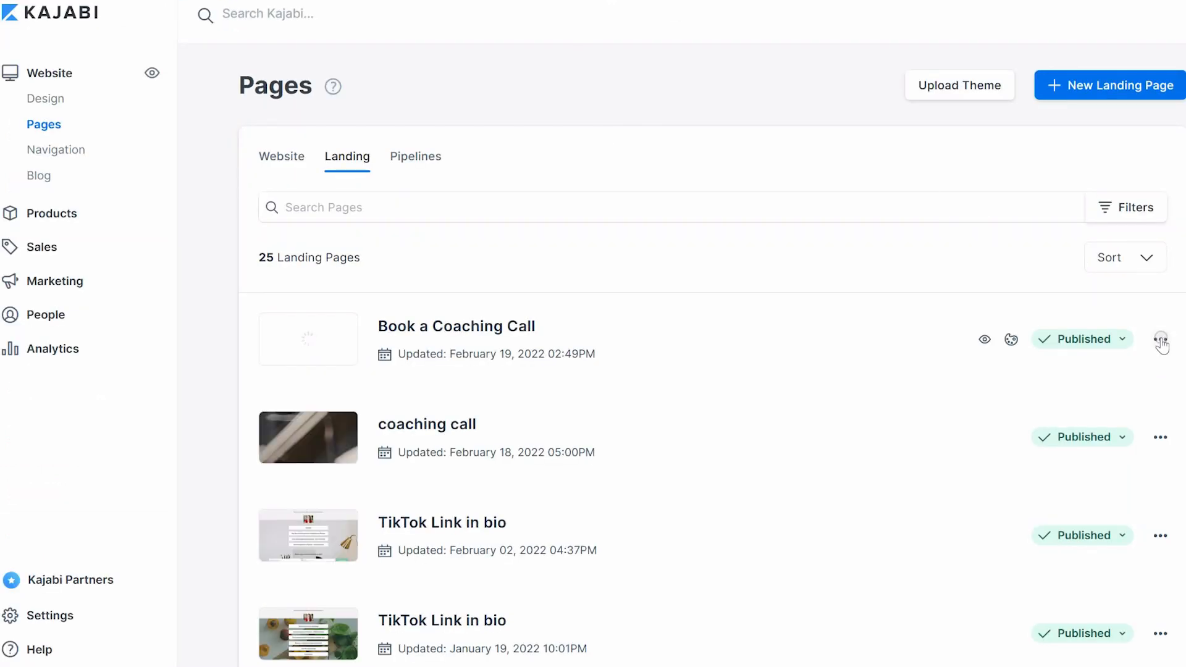
left_click(1161, 340)
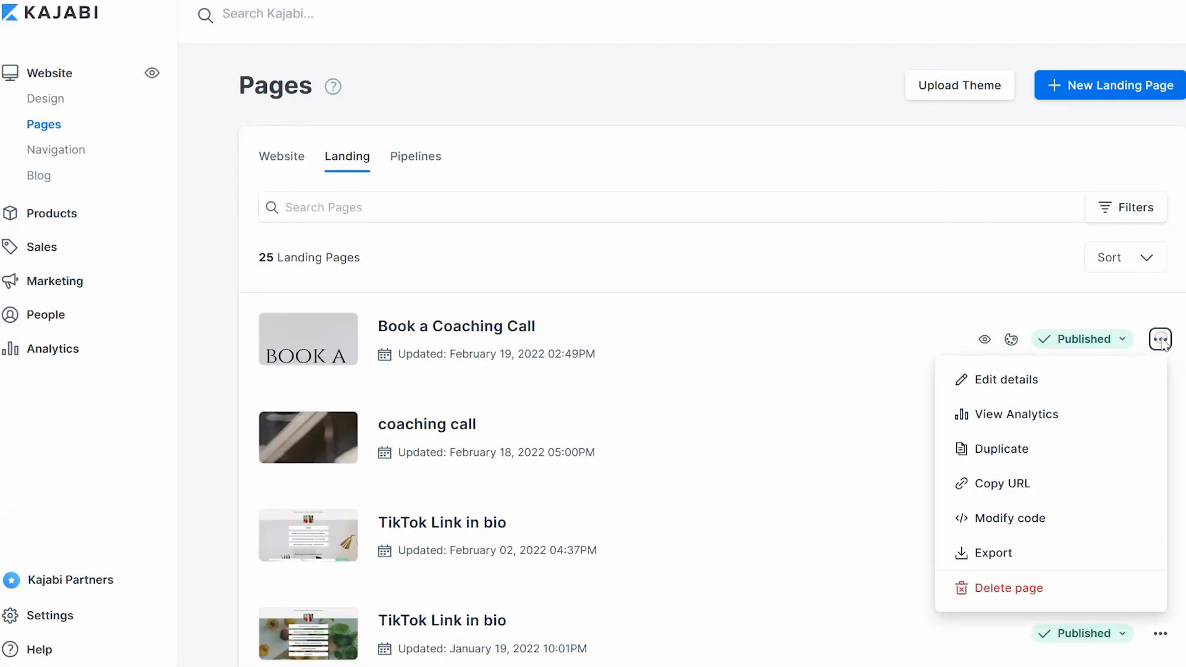
left_click(1006, 379)
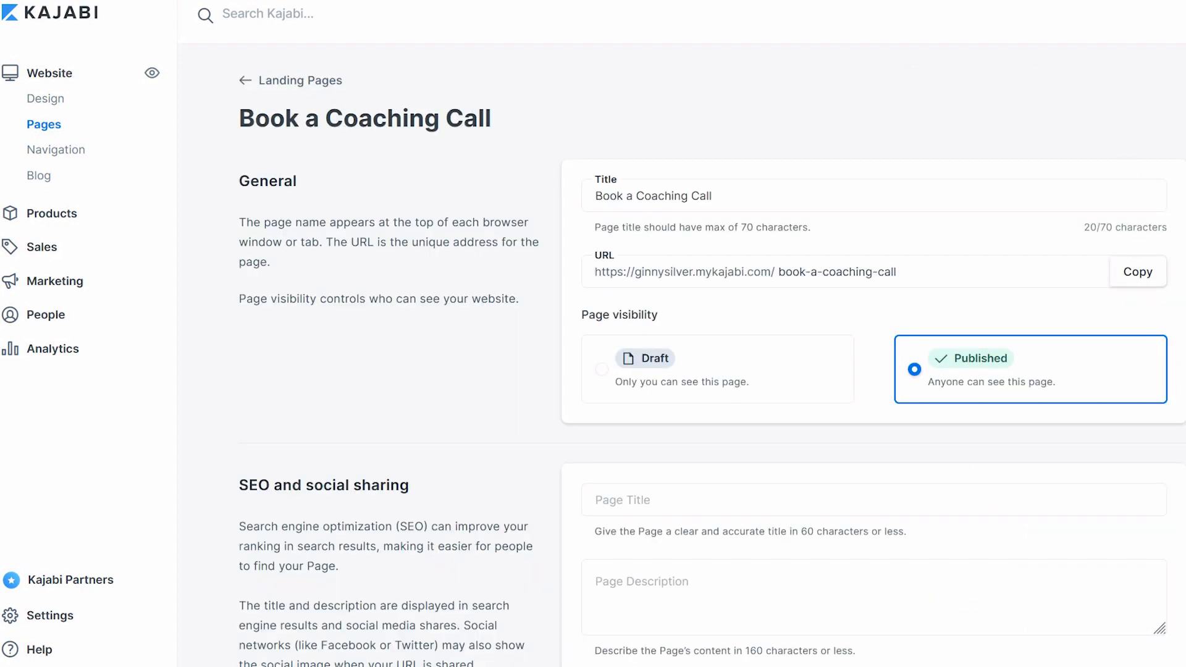
Set the page visibility to Draft and change its URL slug to coachingcall
left_click(603, 368)
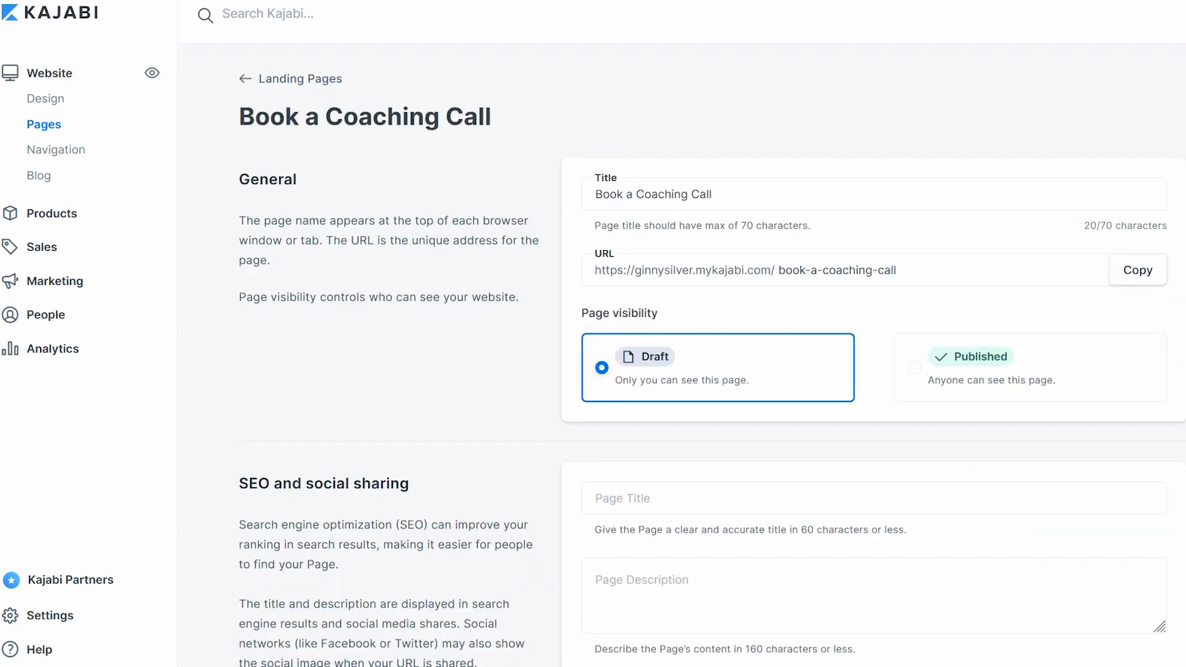
left_click_drag(923, 271, 787, 270)
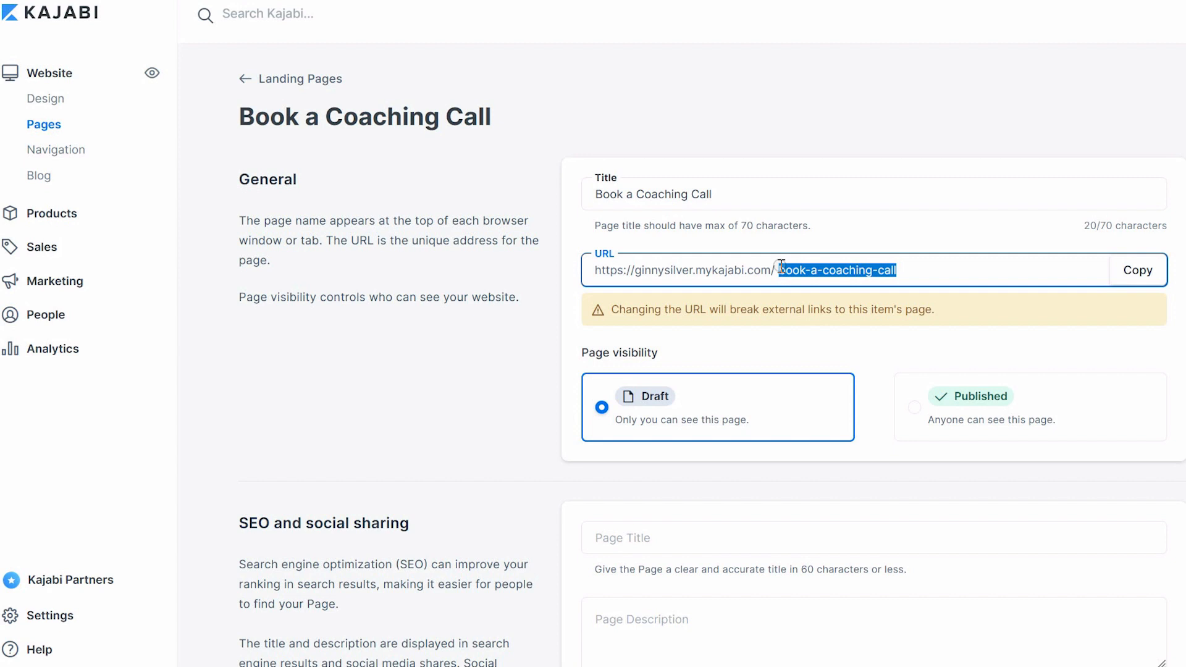
type("coachi")
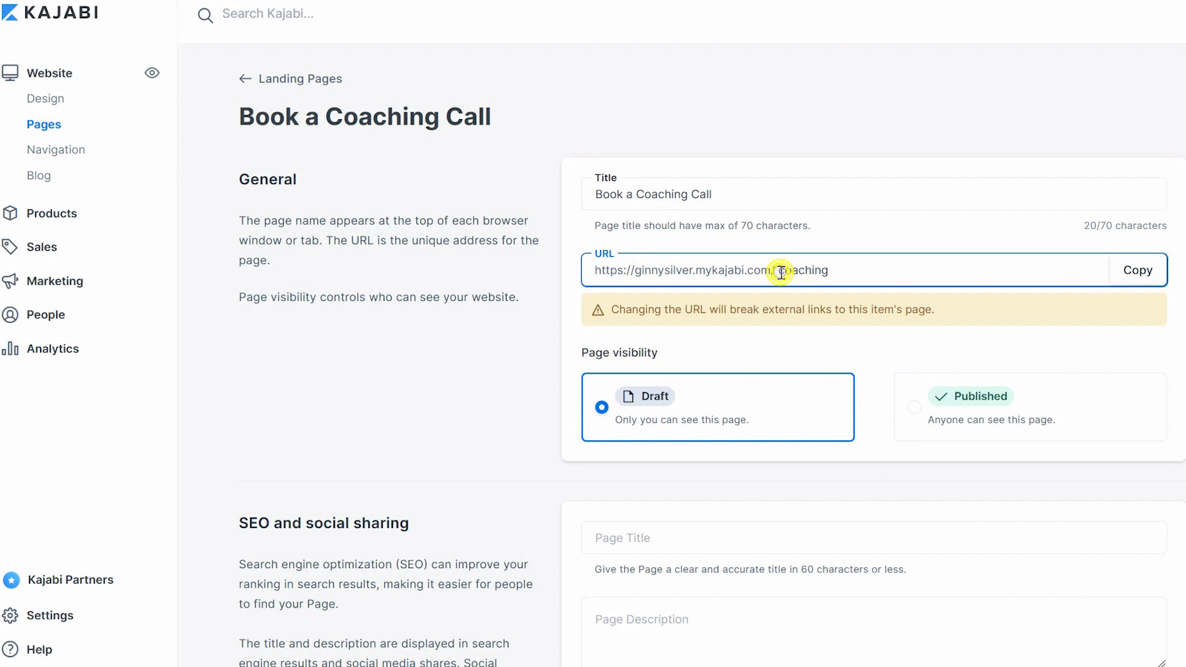
type("ngcall")
key("Tab")
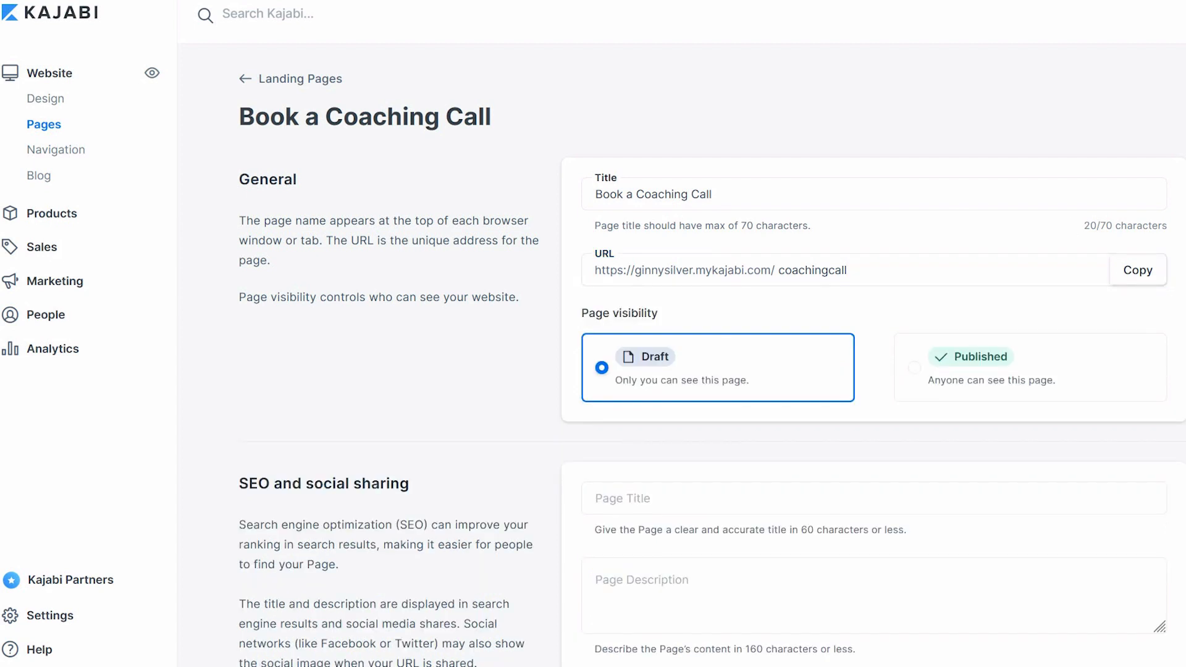
left_click(884, 270)
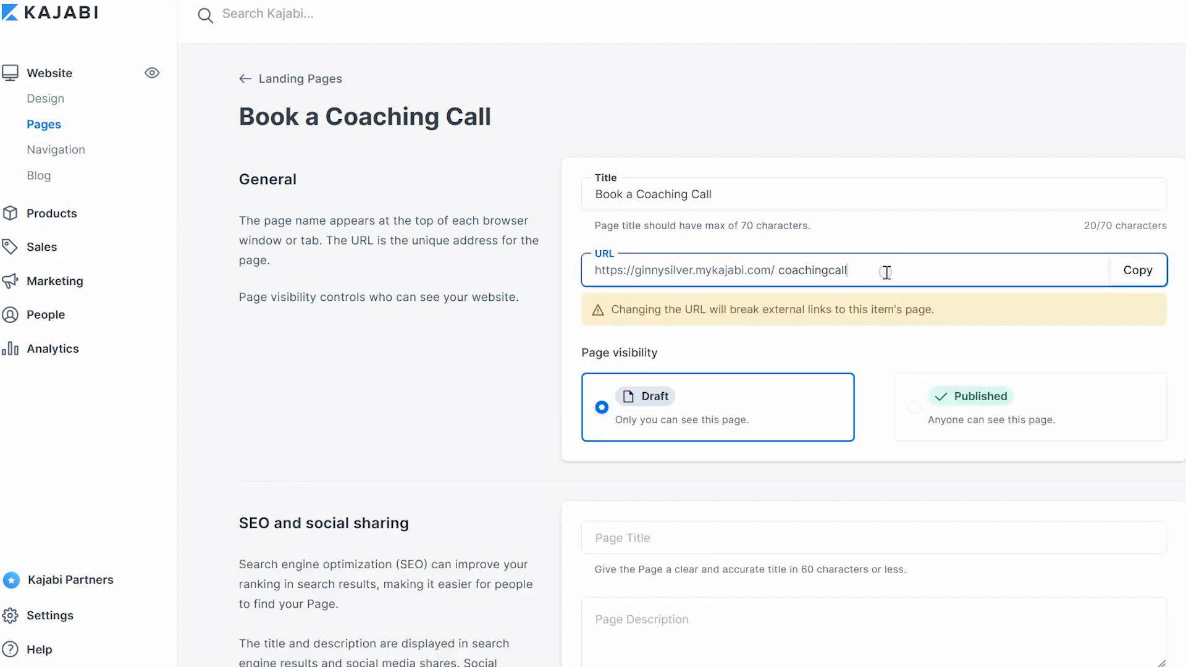
key("Tab")
Enter Business as the page's SEO title
scroll(712, 355, "down", 3)
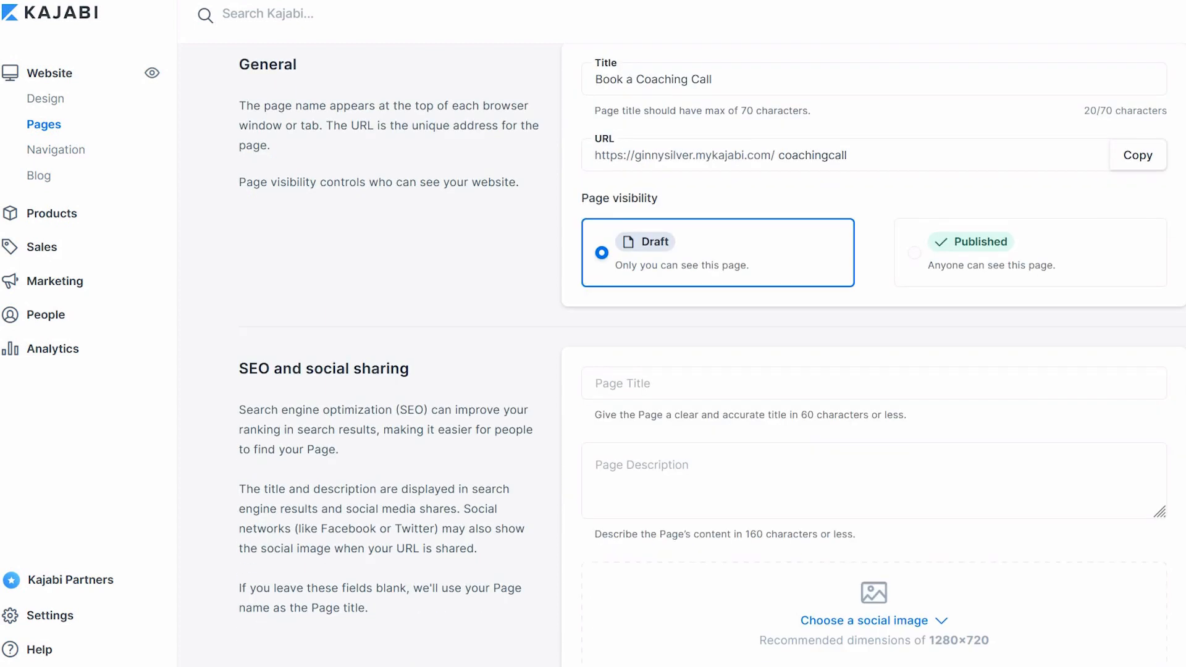
scroll(564, 363, "down", 1)
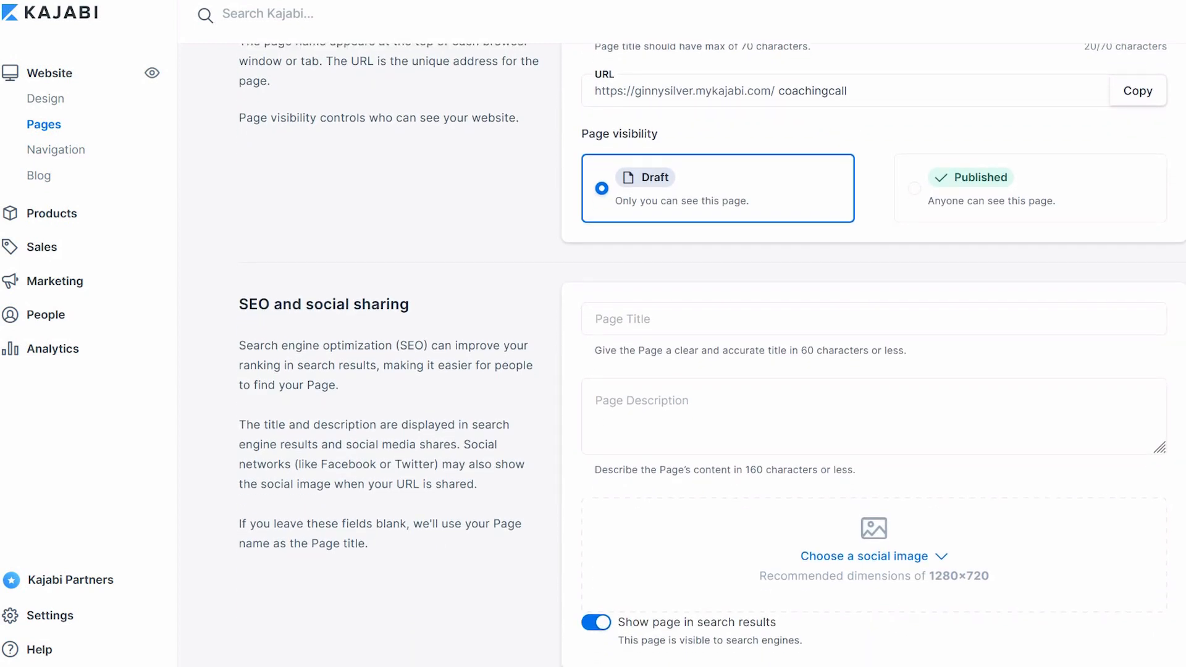
left_click(637, 317)
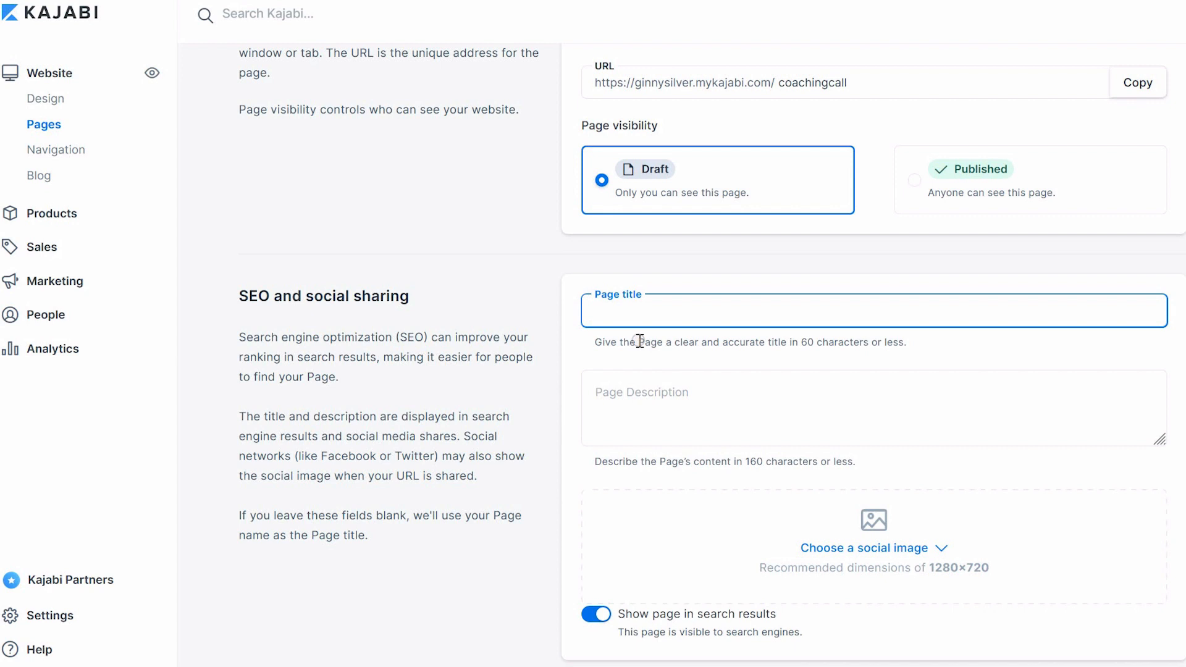
type("B")
key("BackSpace")
type("Business")
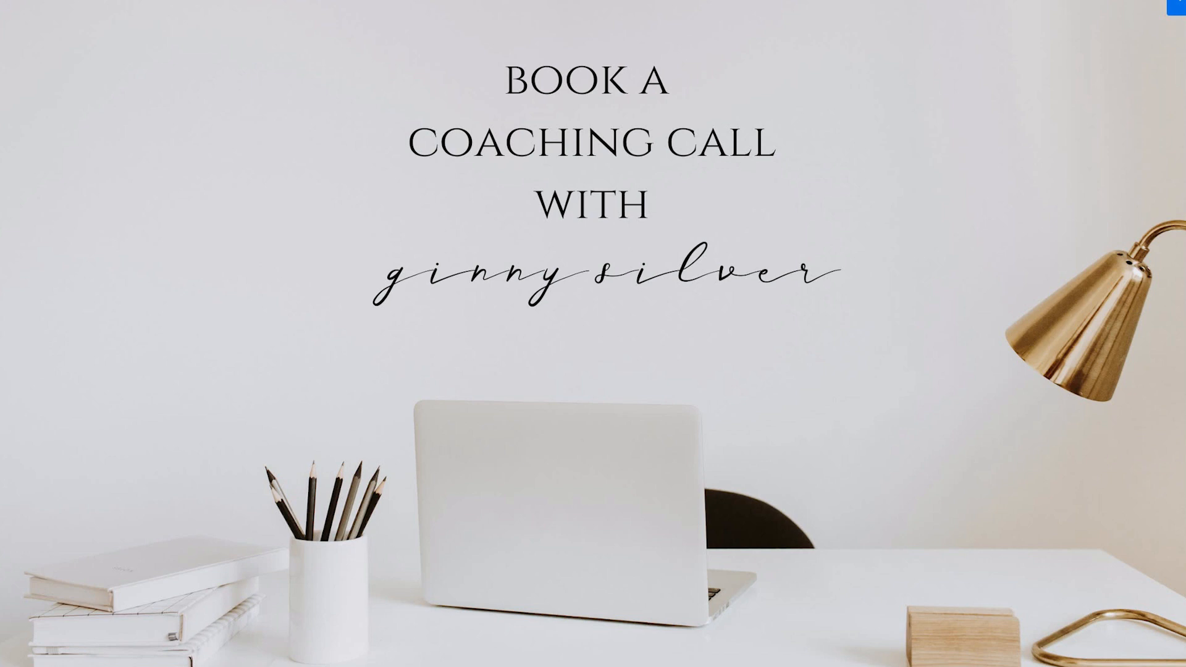
Scroll through the page preview, expanding the FAQ answers to review them
scroll(592, 333, "down", 14)
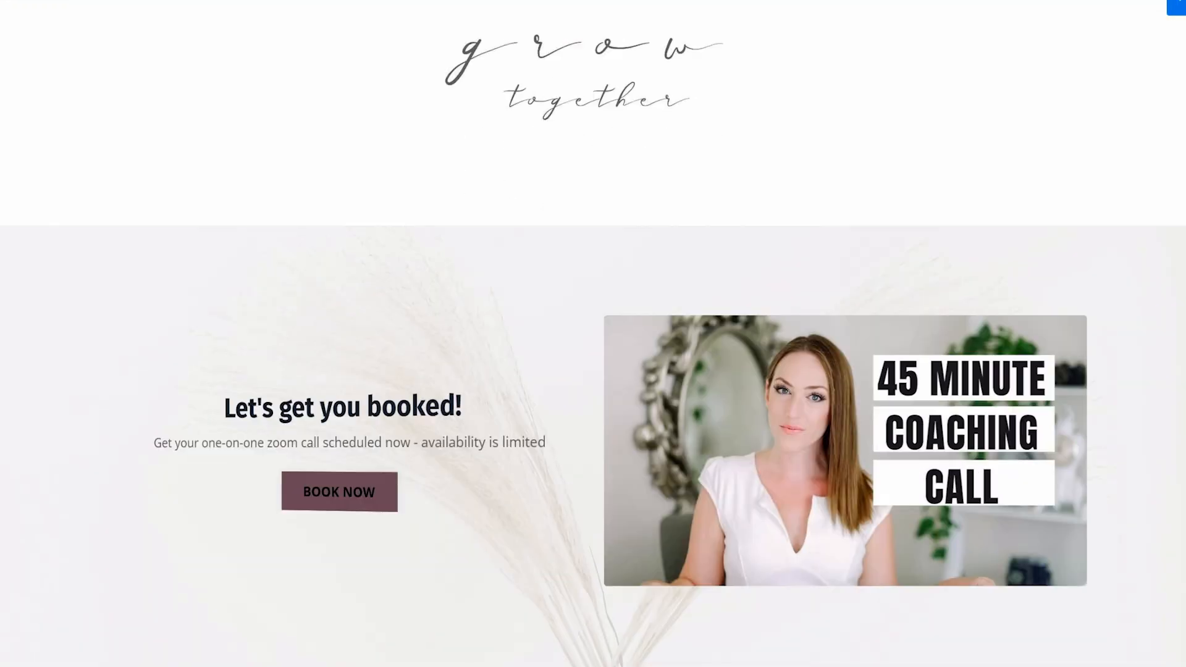
scroll(593, 334, "down", 15)
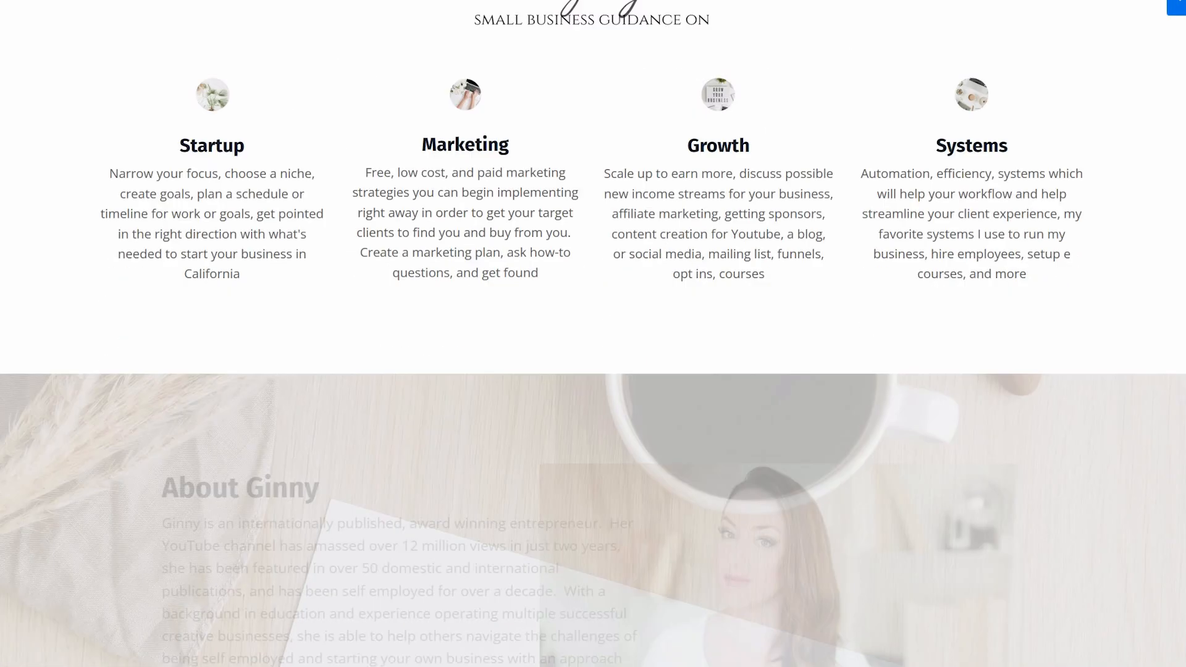
scroll(593, 333, "down", 13)
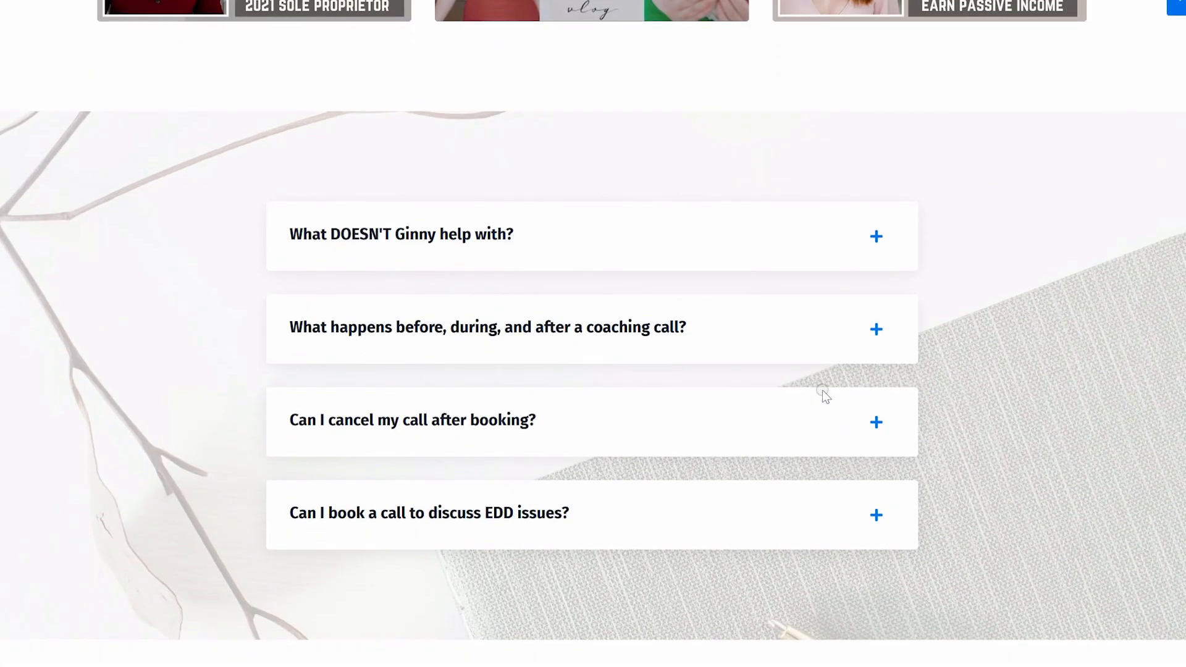
left_click(877, 329)
scroll(1019, 402, "down", 5)
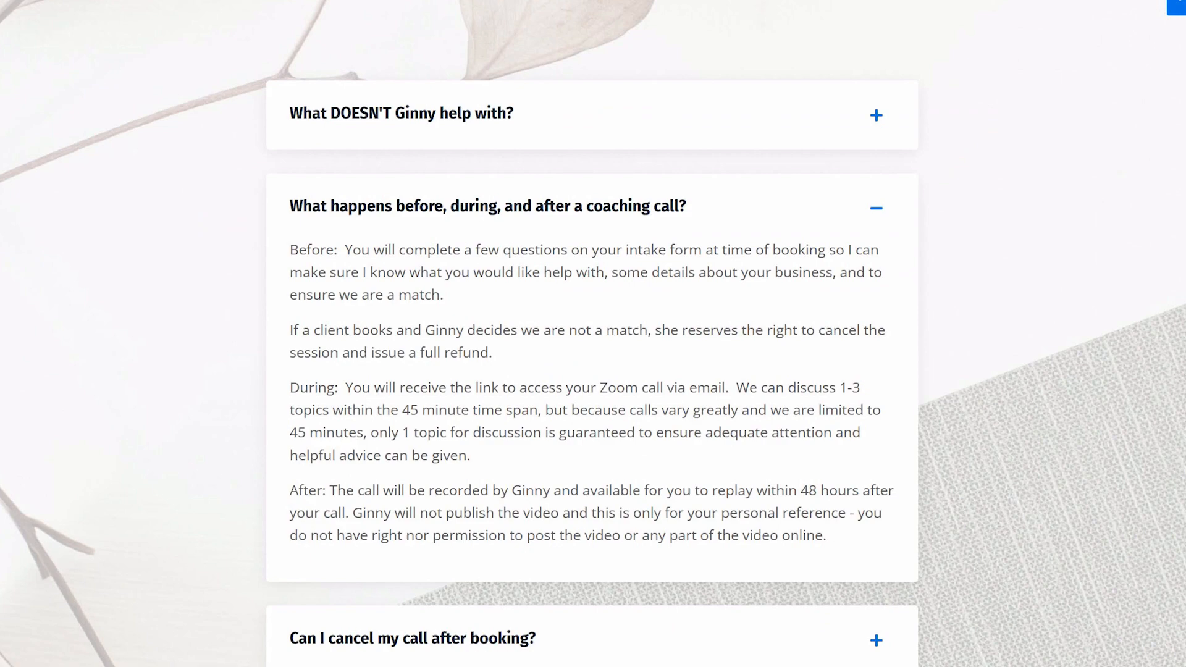
left_click(877, 432)
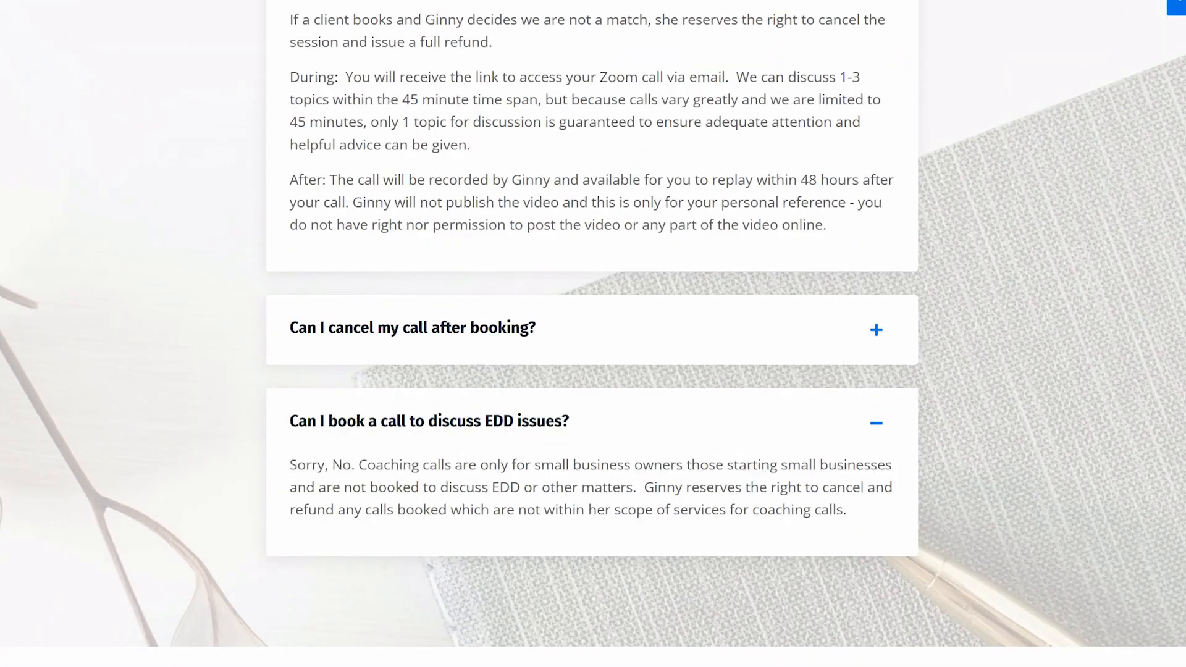
scroll(593, 333, "down", 3)
left_click_drag(1183, 596, 1162, 225)
Open the coaching program's session template and add an agenda item named 1
left_click(346, 342)
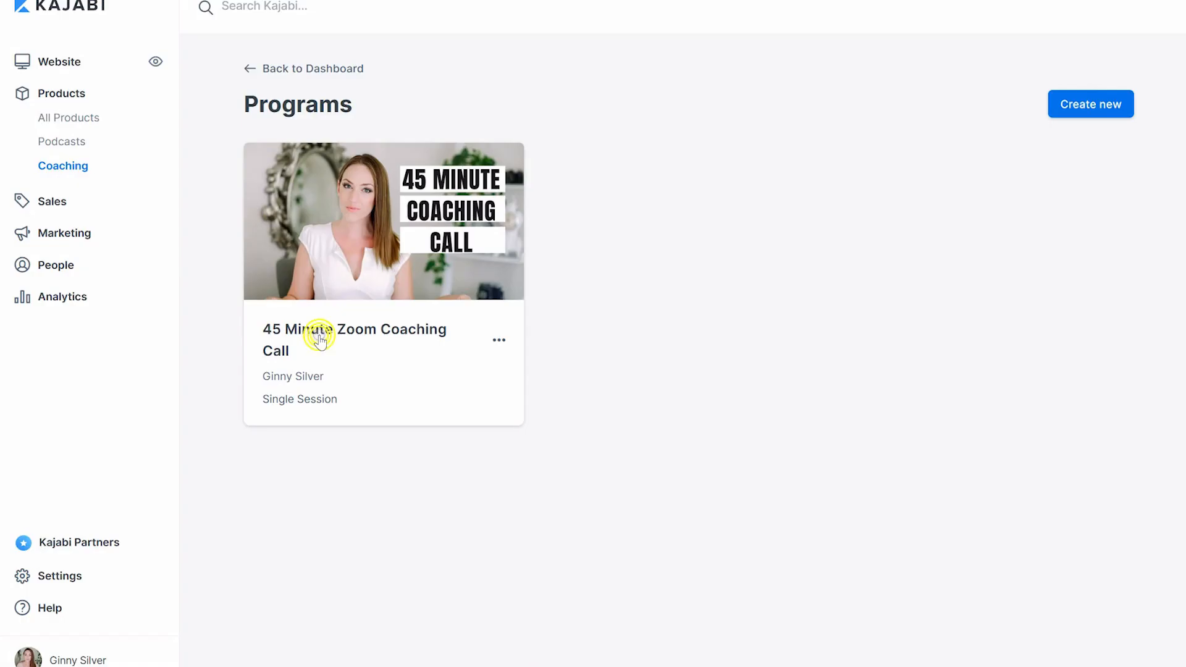
left_click(320, 339)
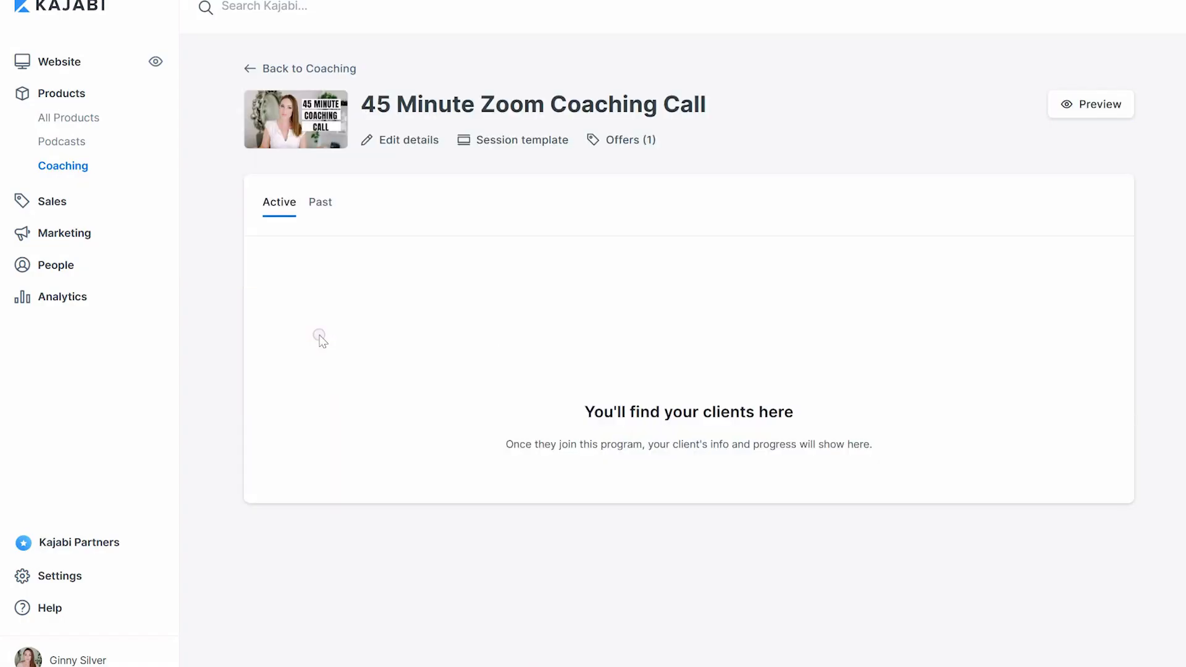
left_click(501, 142)
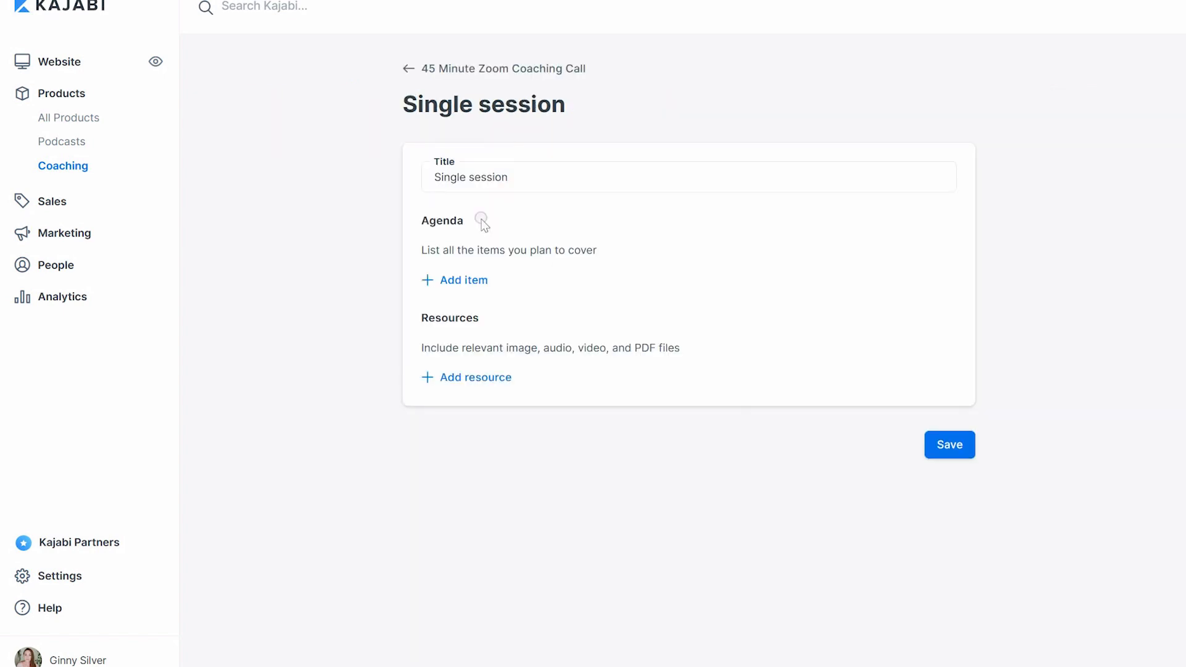
left_click(464, 281)
type("1")
left_click(865, 329)
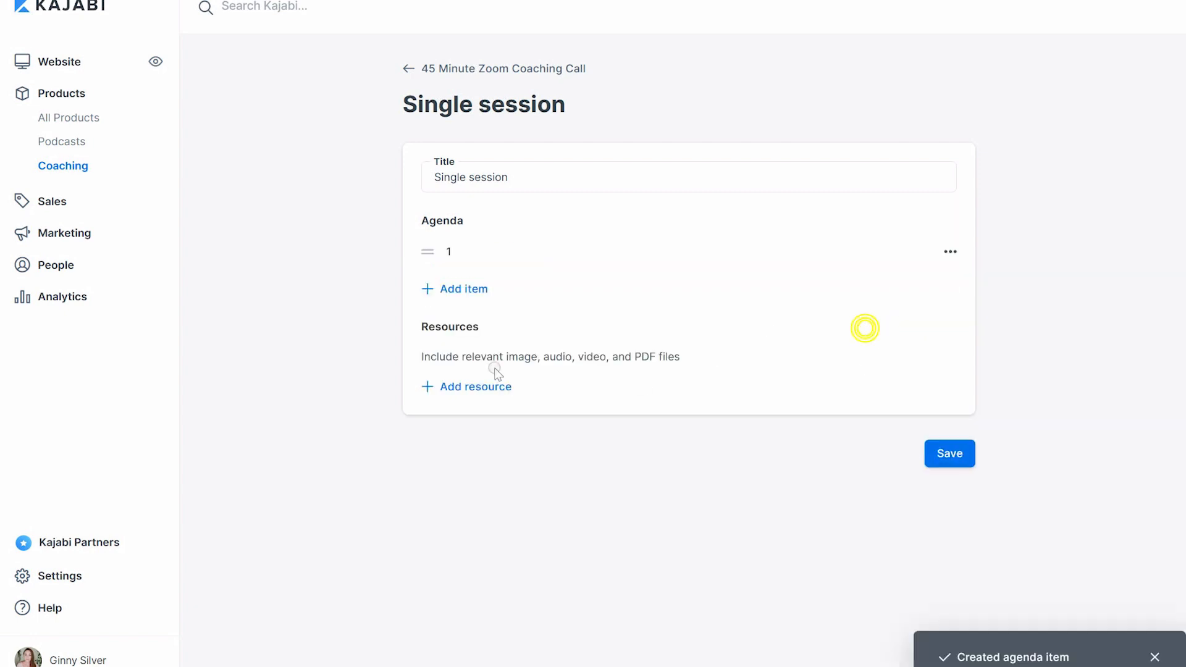
Add a second agenda item named 2 to the session template
left_click(465, 288)
type("2")
left_click(859, 339)
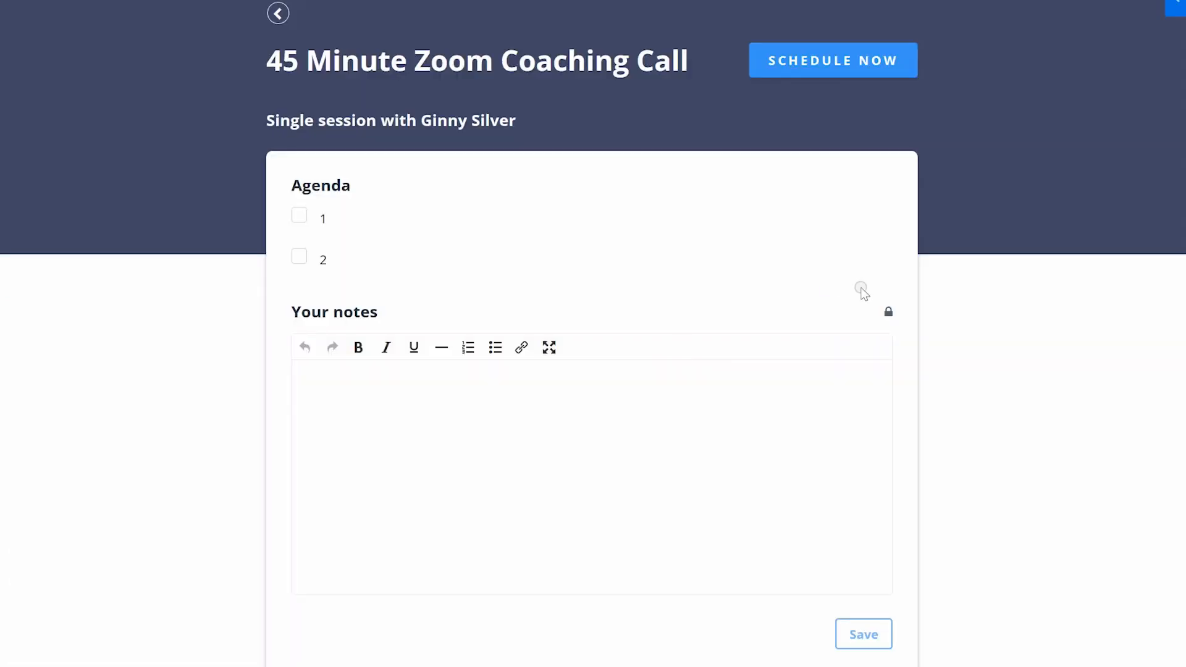
Open the scheduler from the coaching session preview and pick February 25 as the booking date
scroll(592, 333, "down", 2)
scroll(593, 333, "up", 1)
scroll(1183, 117, "up", 1)
left_click(830, 62)
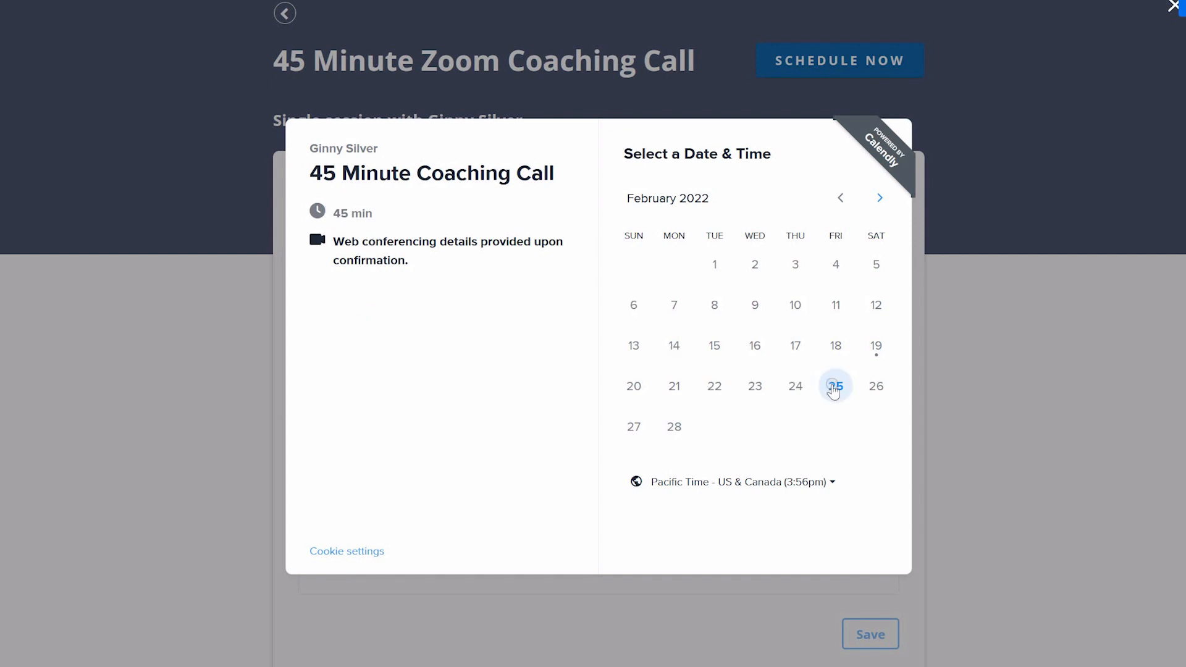
left_click(836, 386)
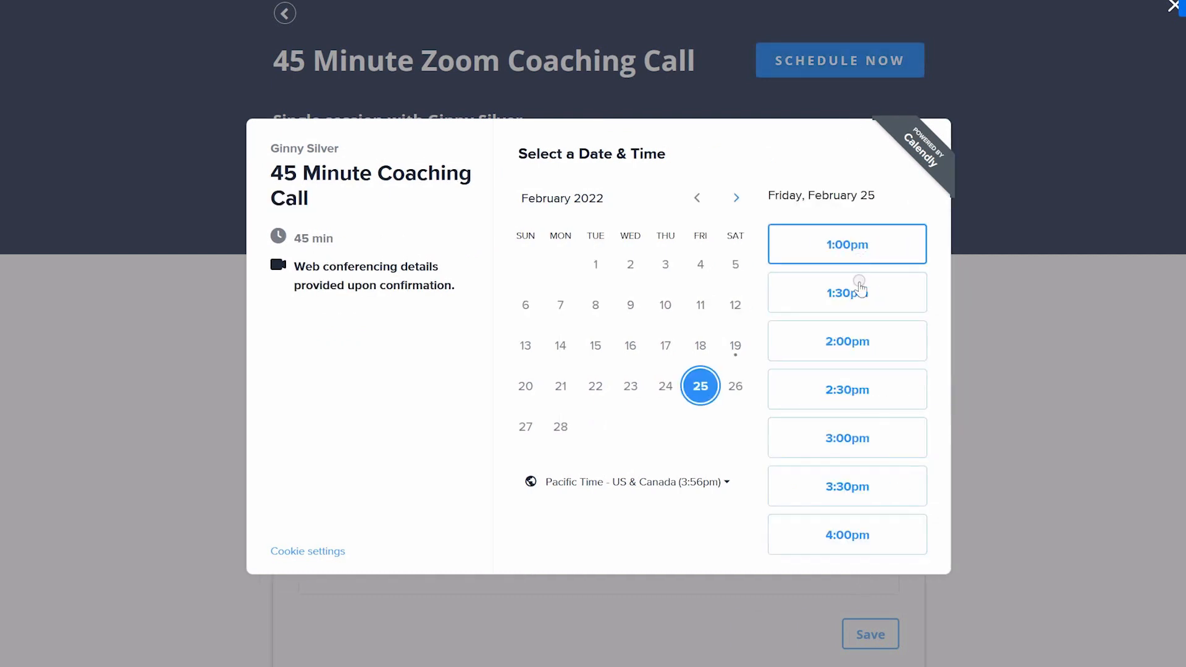